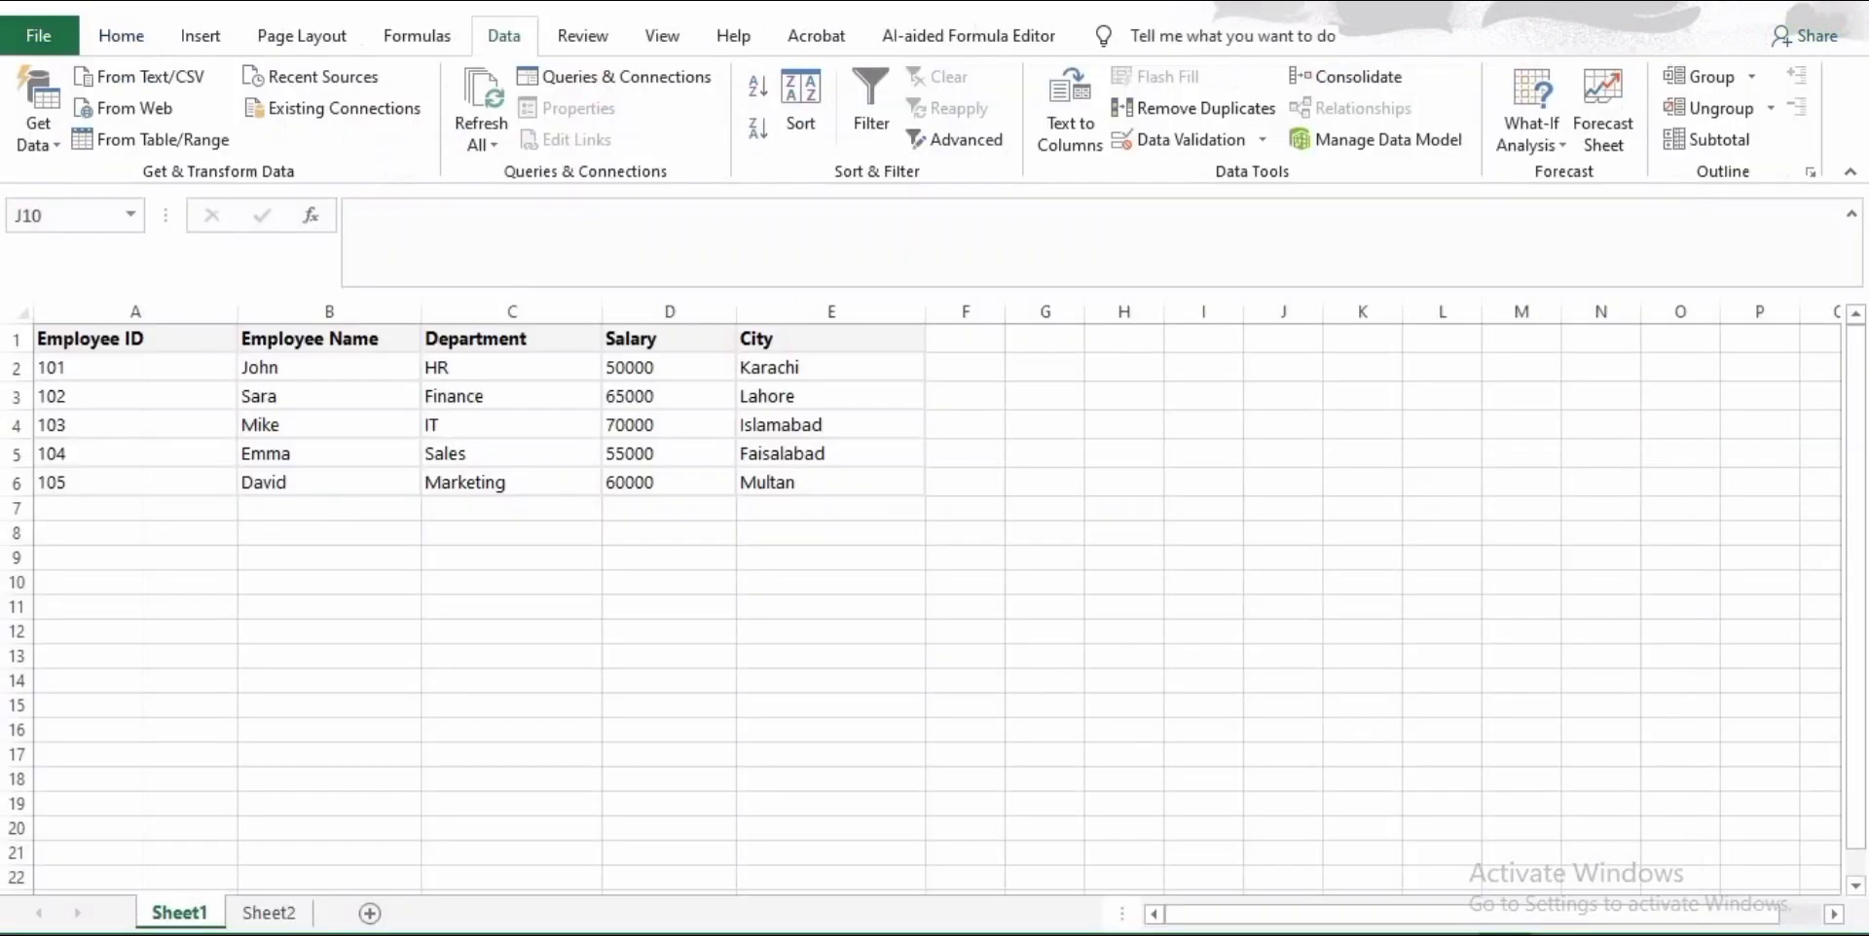
drag(1282, 581, 1361, 581)
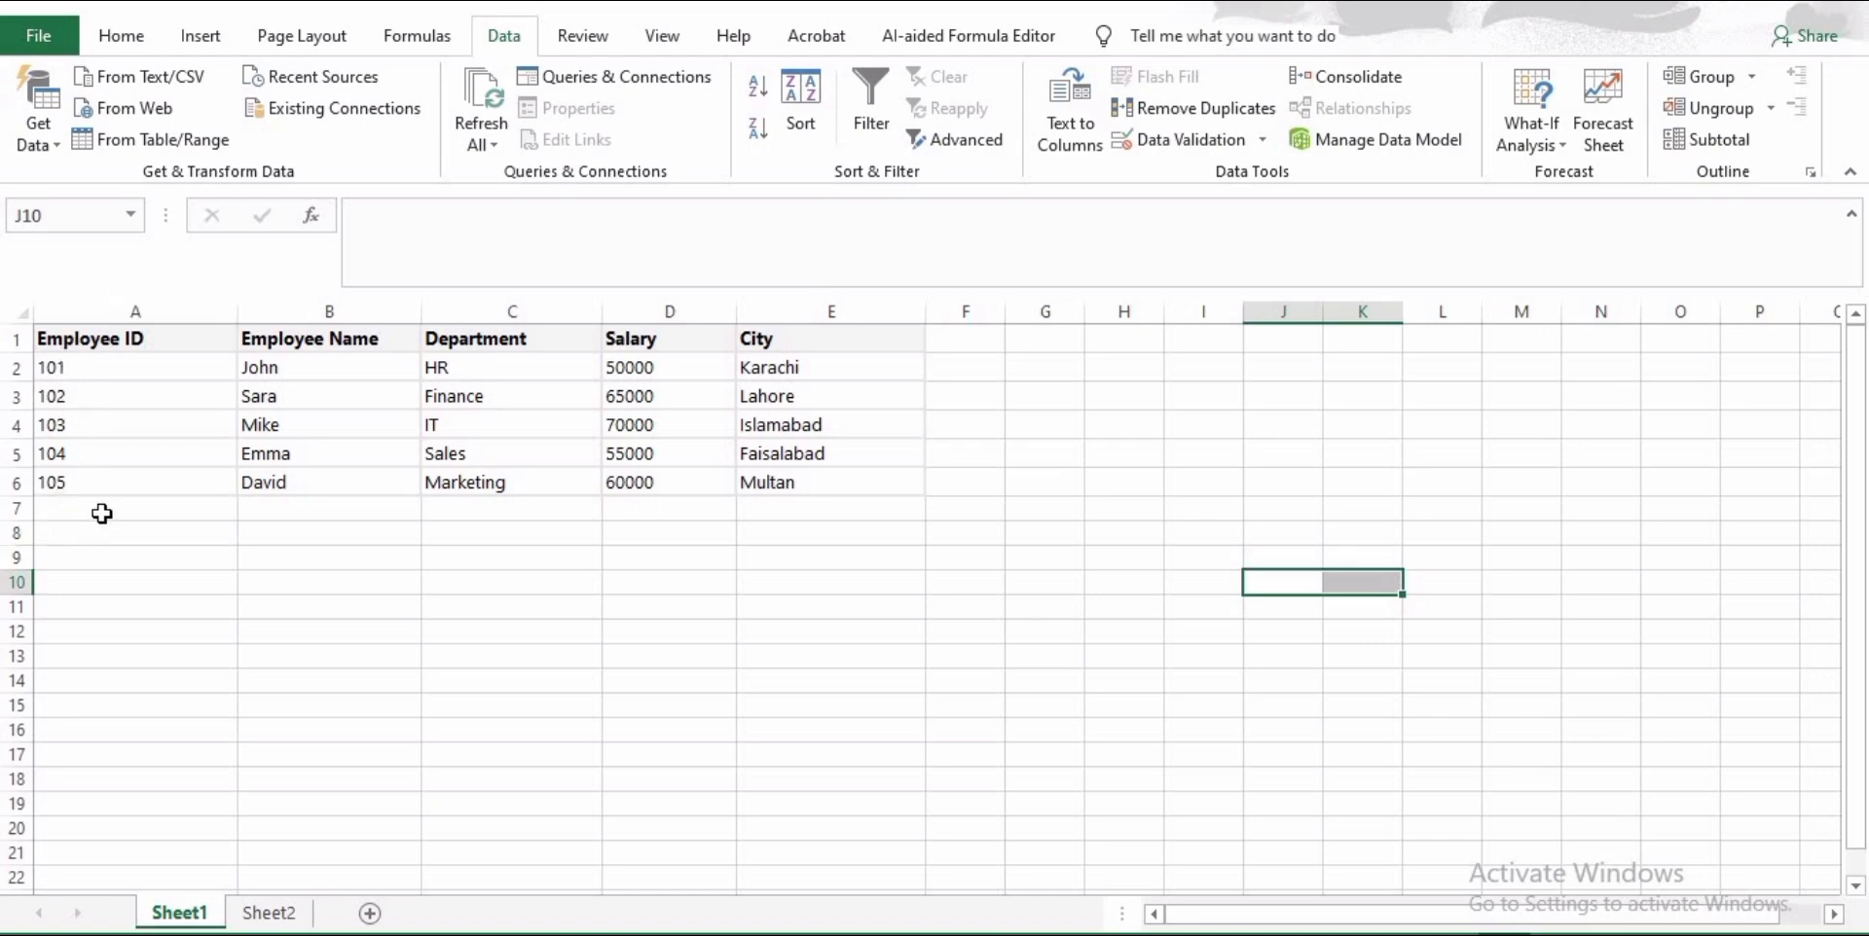
click(174, 459)
click(175, 378)
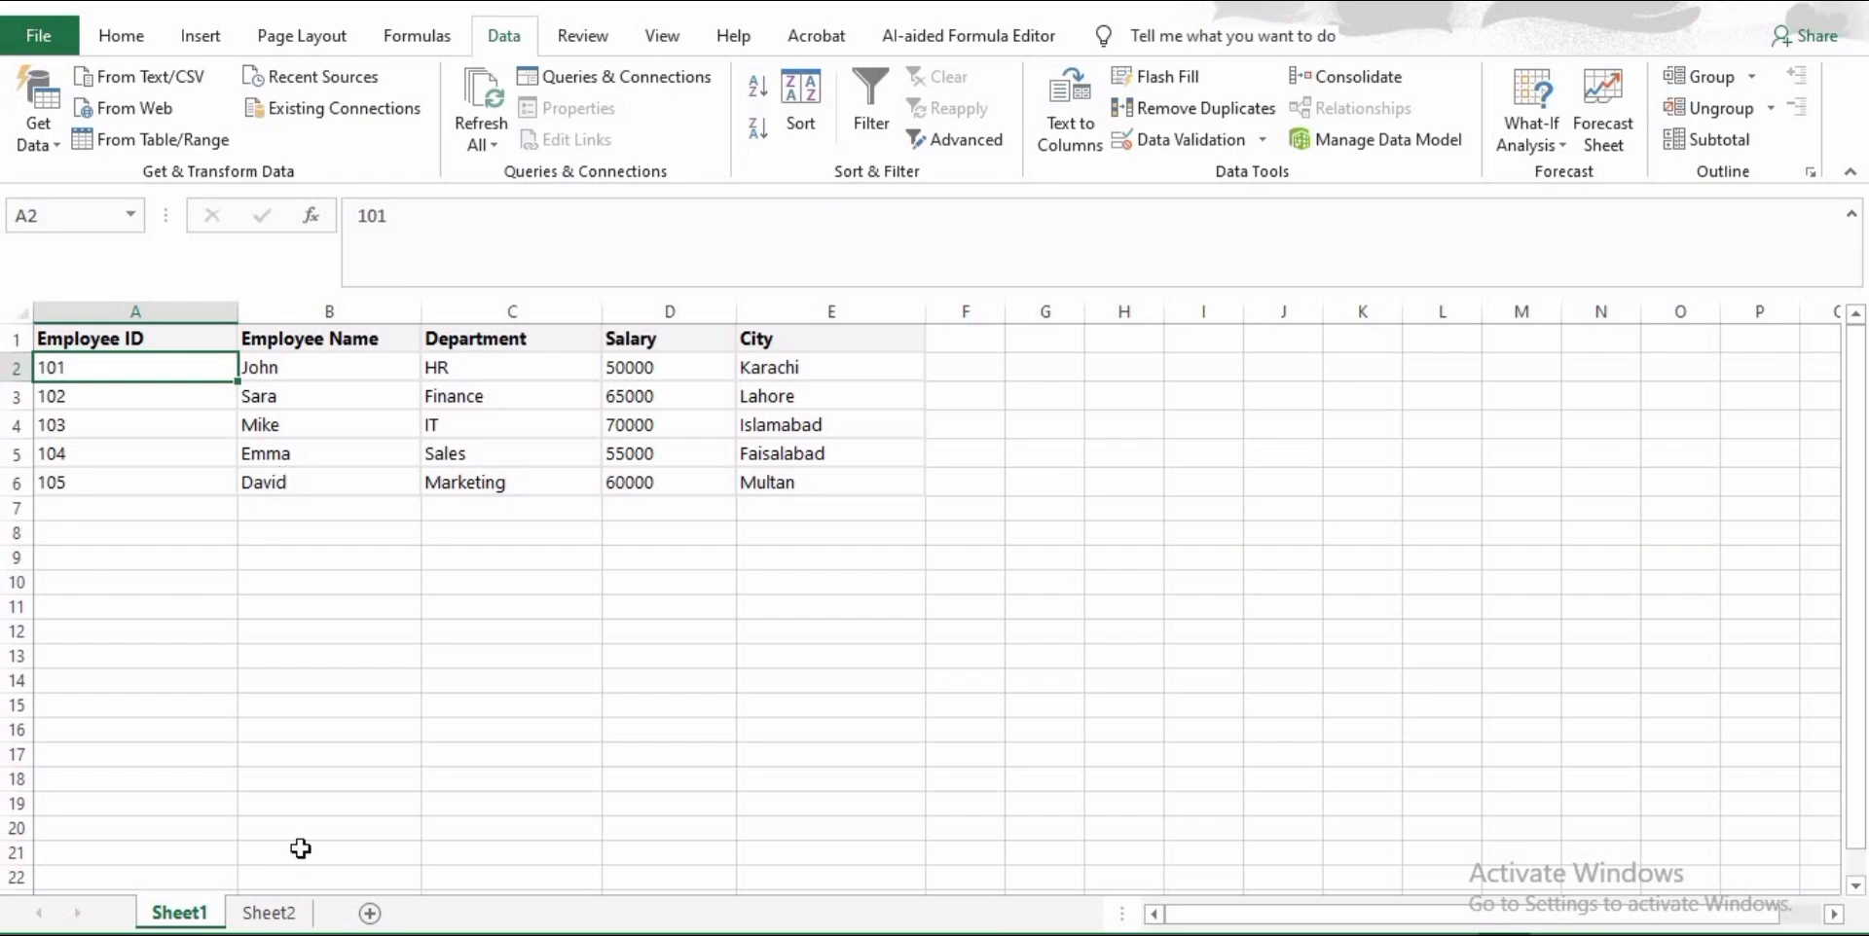
click(356, 594)
click(175, 914)
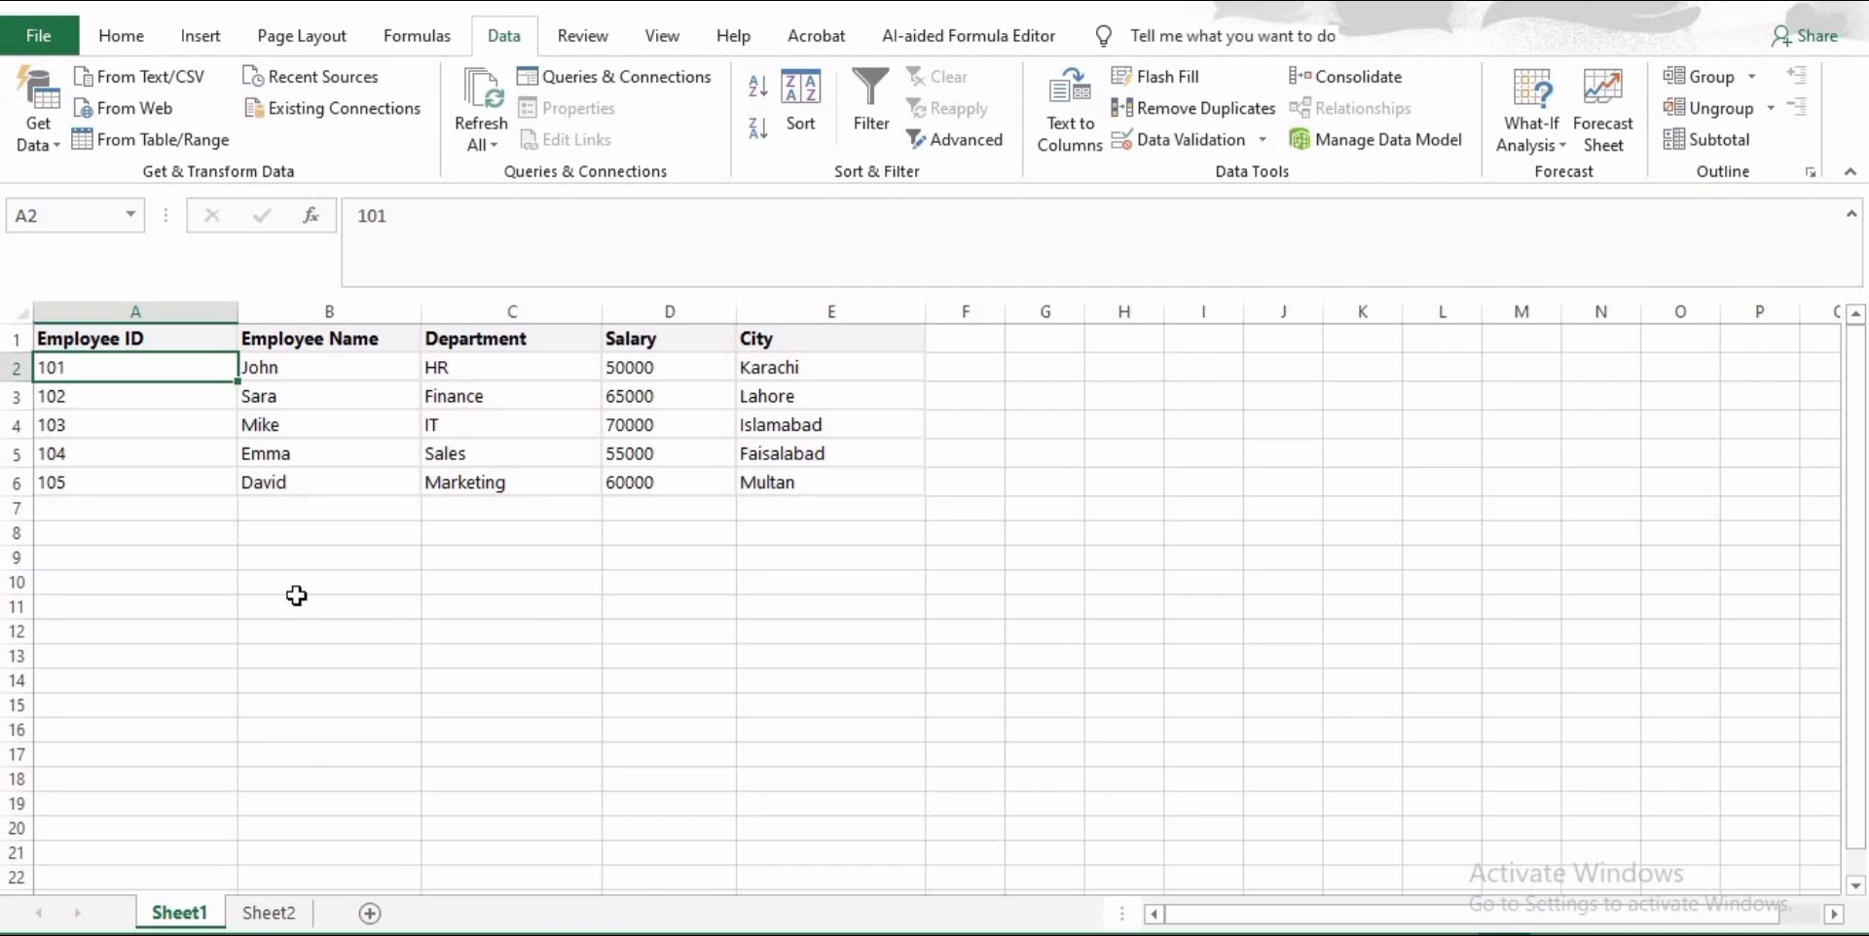
- Examine the employee table on Sheet1 column by column, from Employee ID through City
click(185, 337)
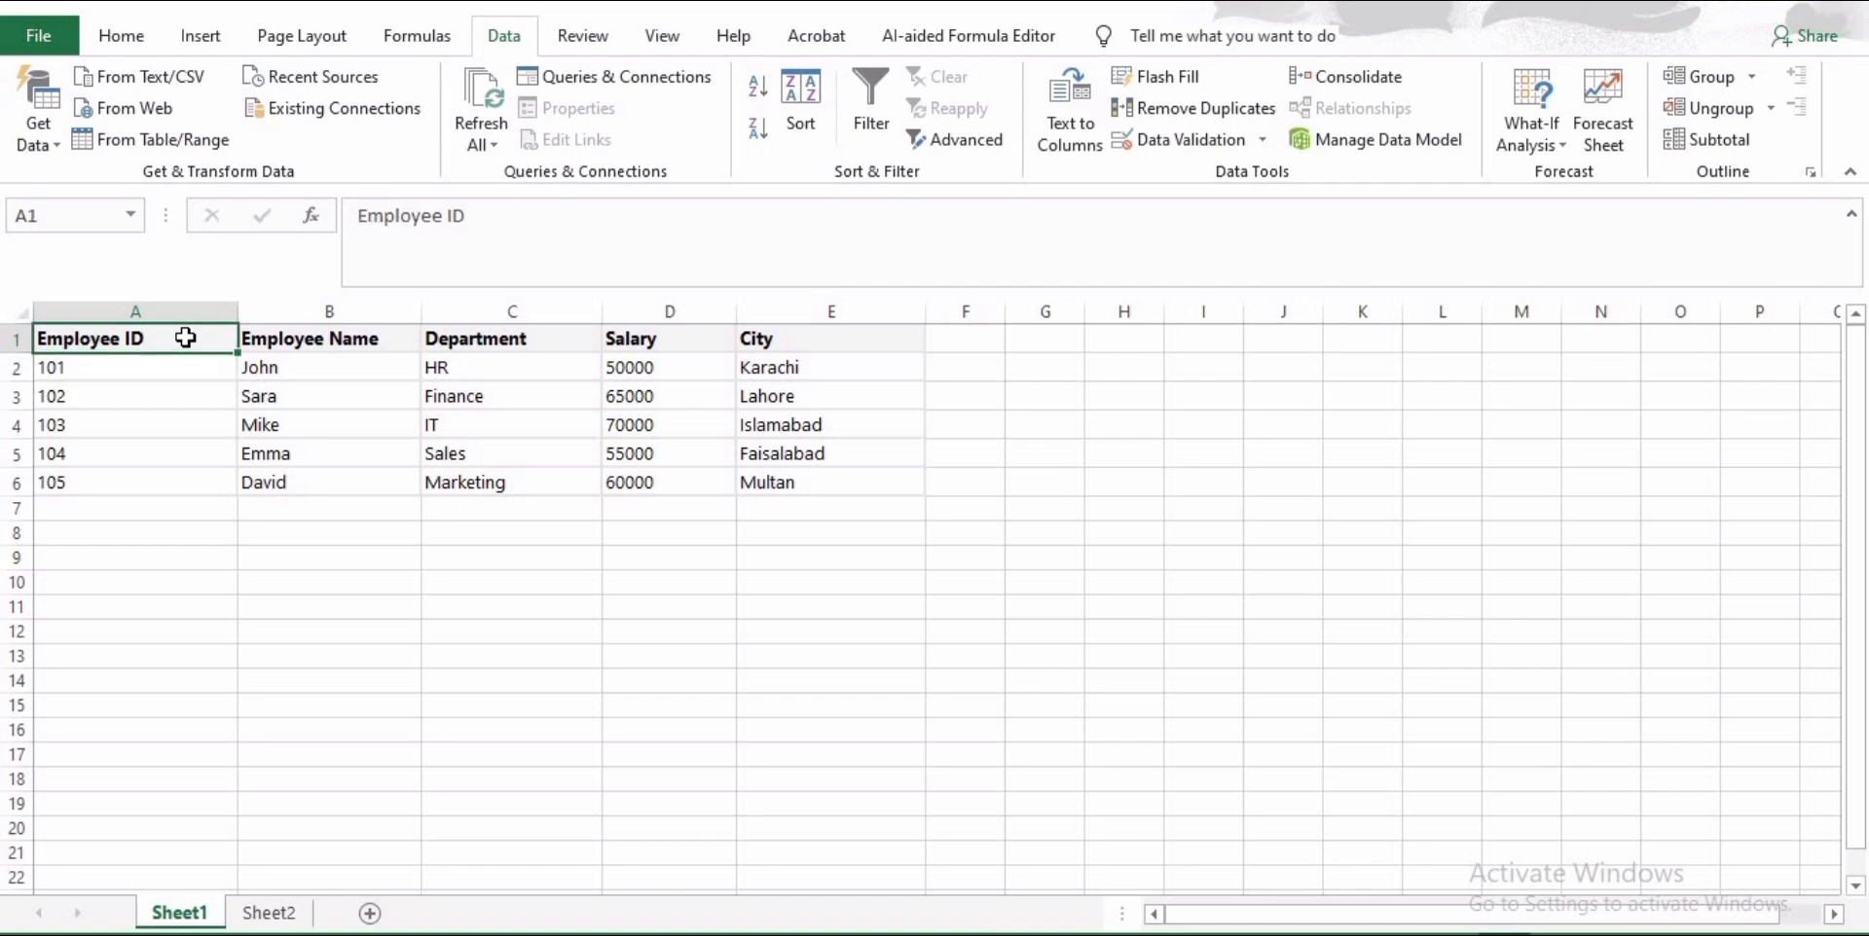
drag(185, 338, 194, 481)
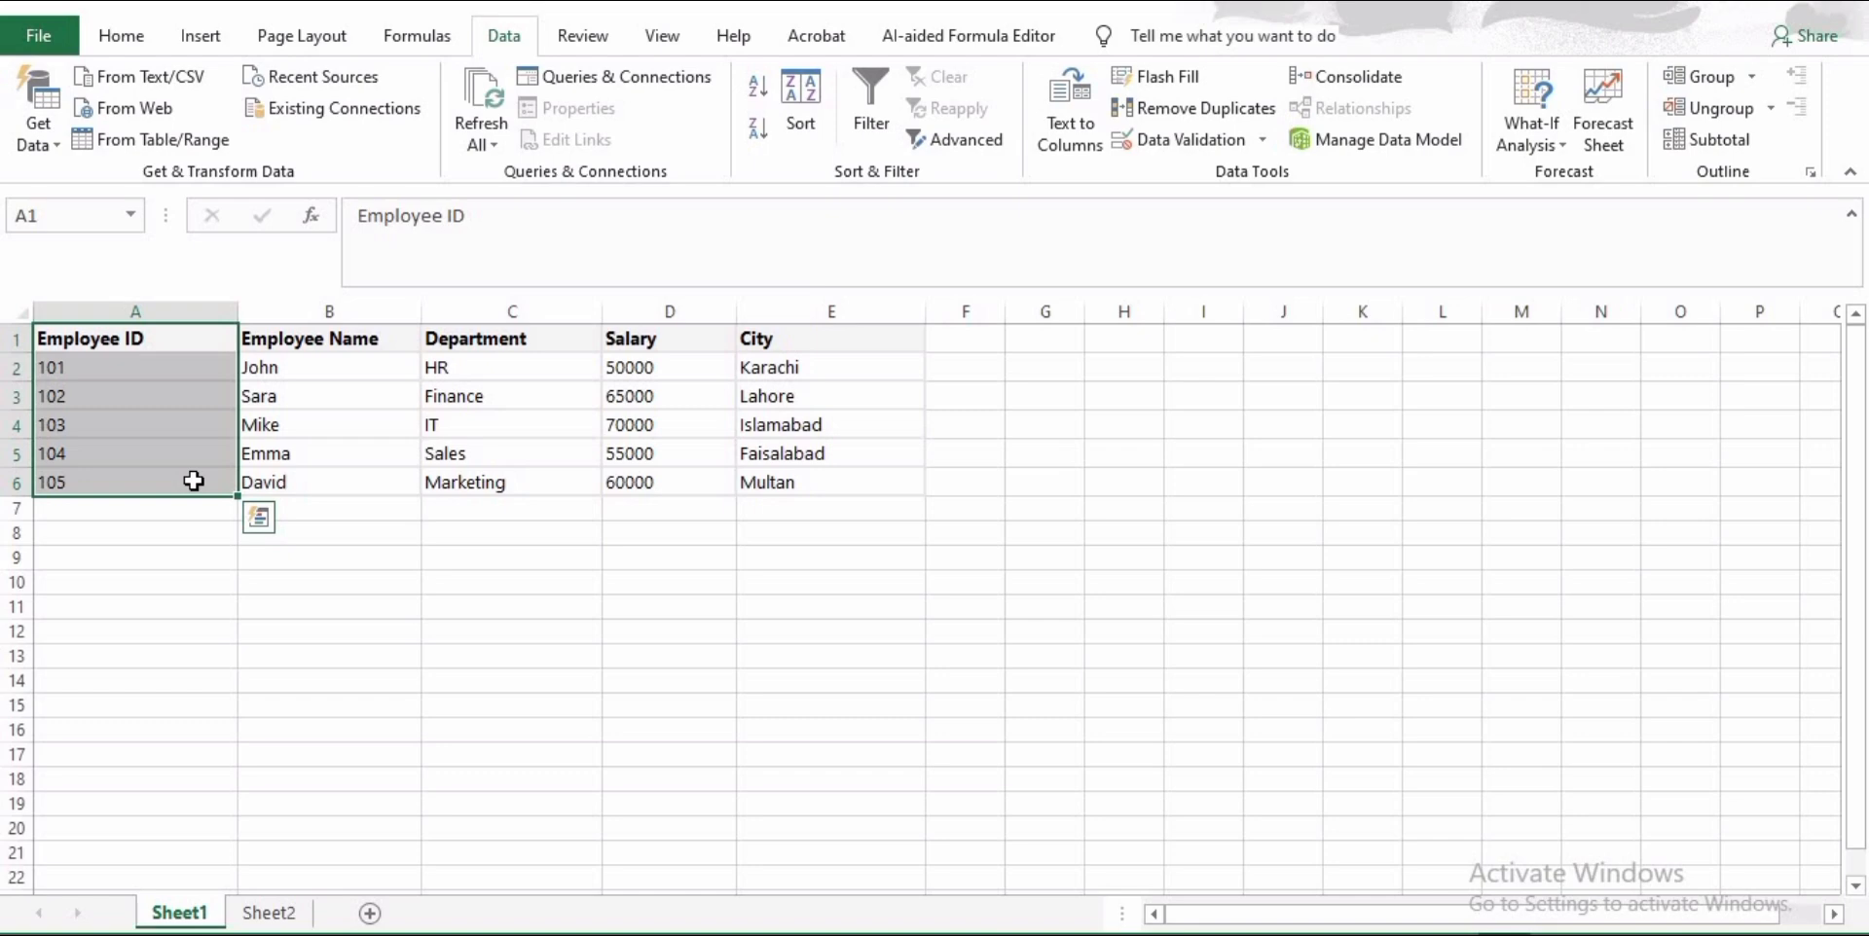
click(281, 651)
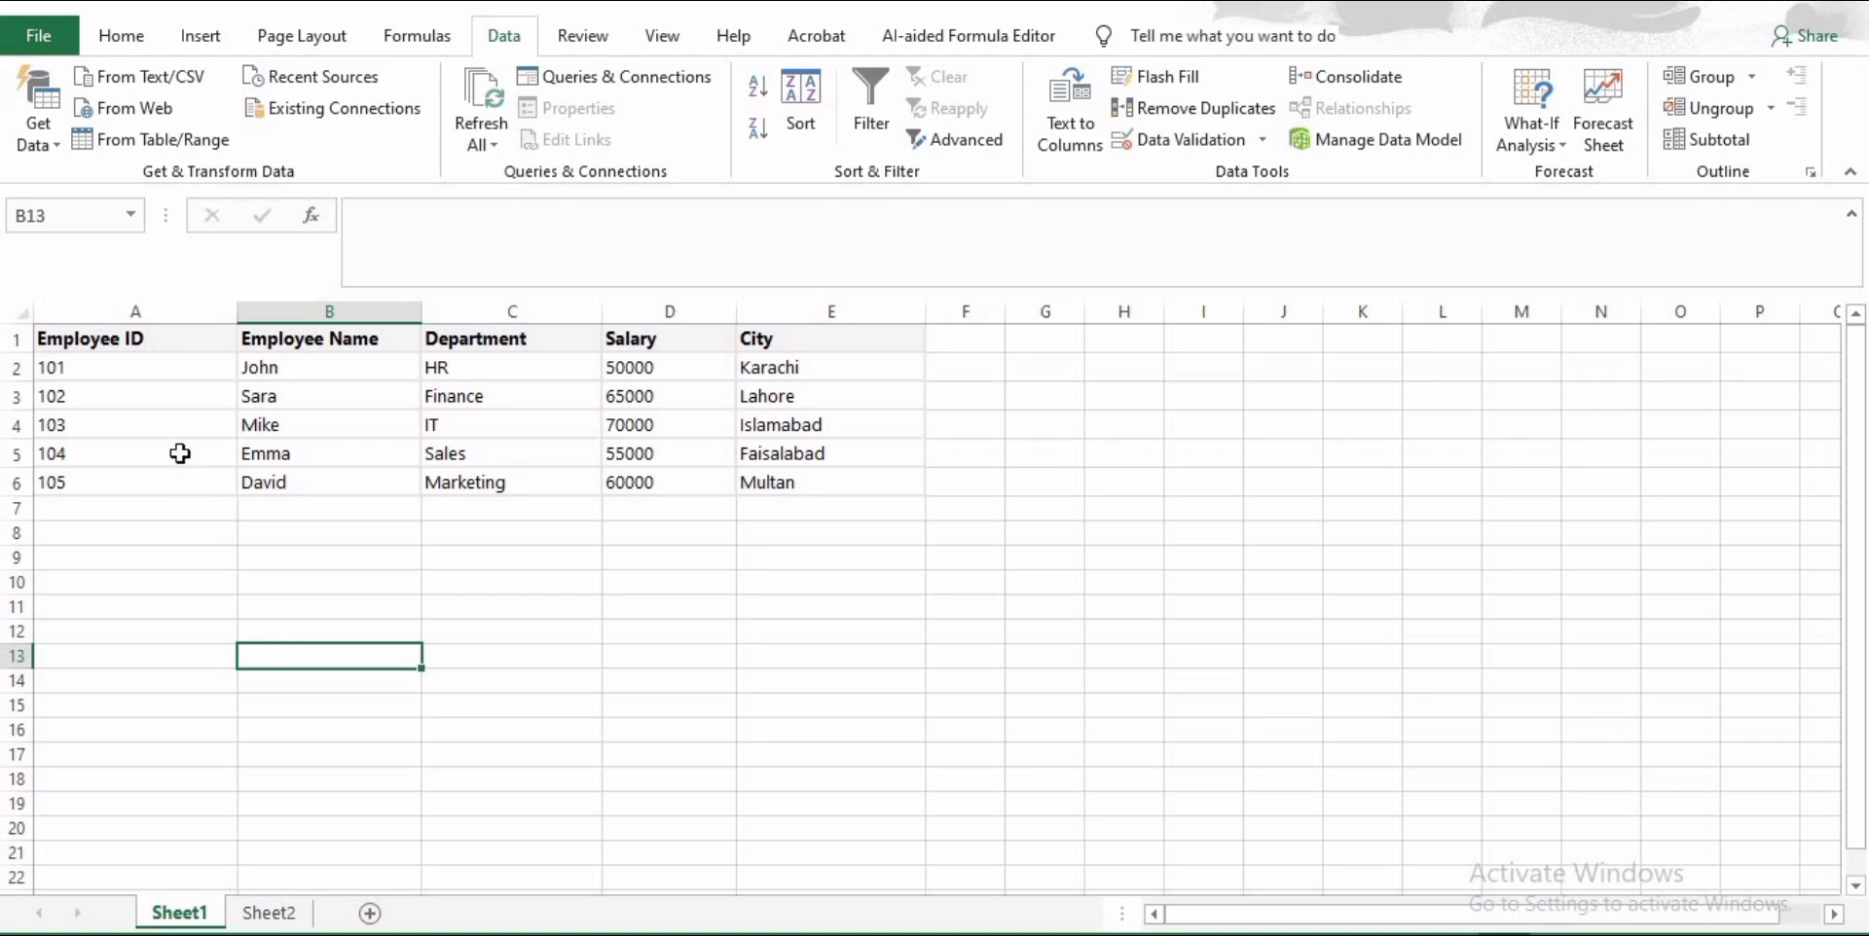
click(162, 341)
drag(162, 342, 144, 492)
drag(339, 341, 329, 508)
drag(493, 334, 475, 478)
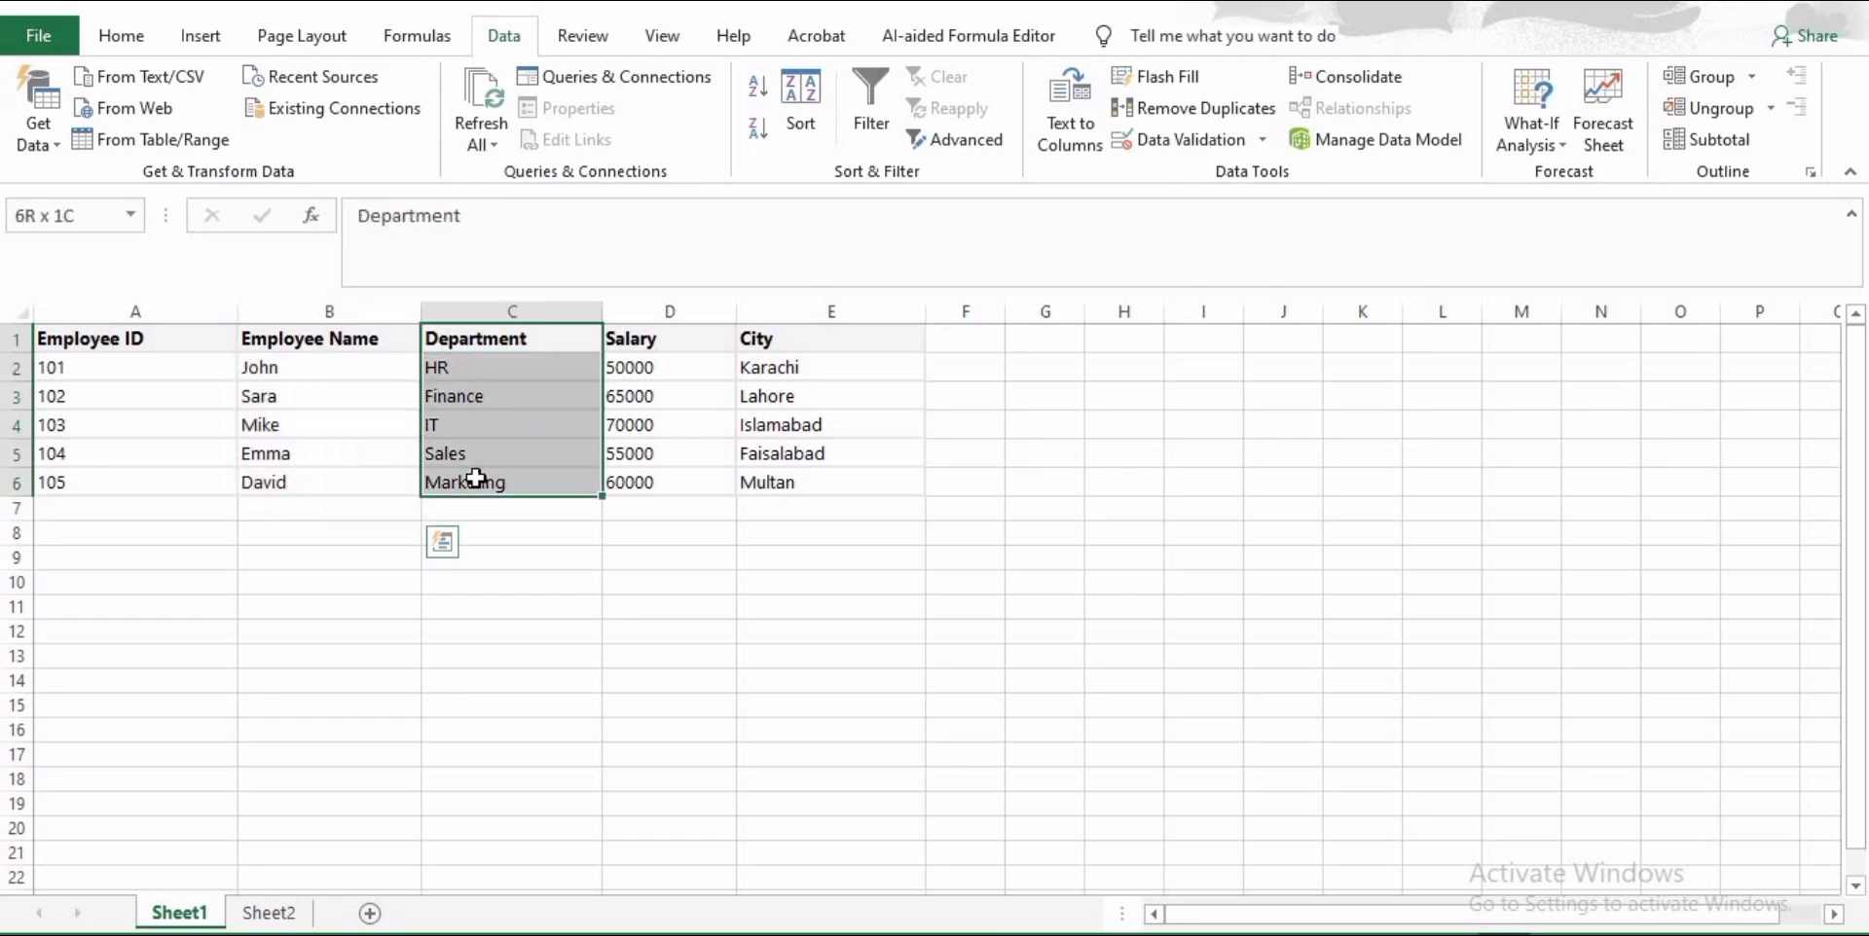
drag(642, 341, 648, 483)
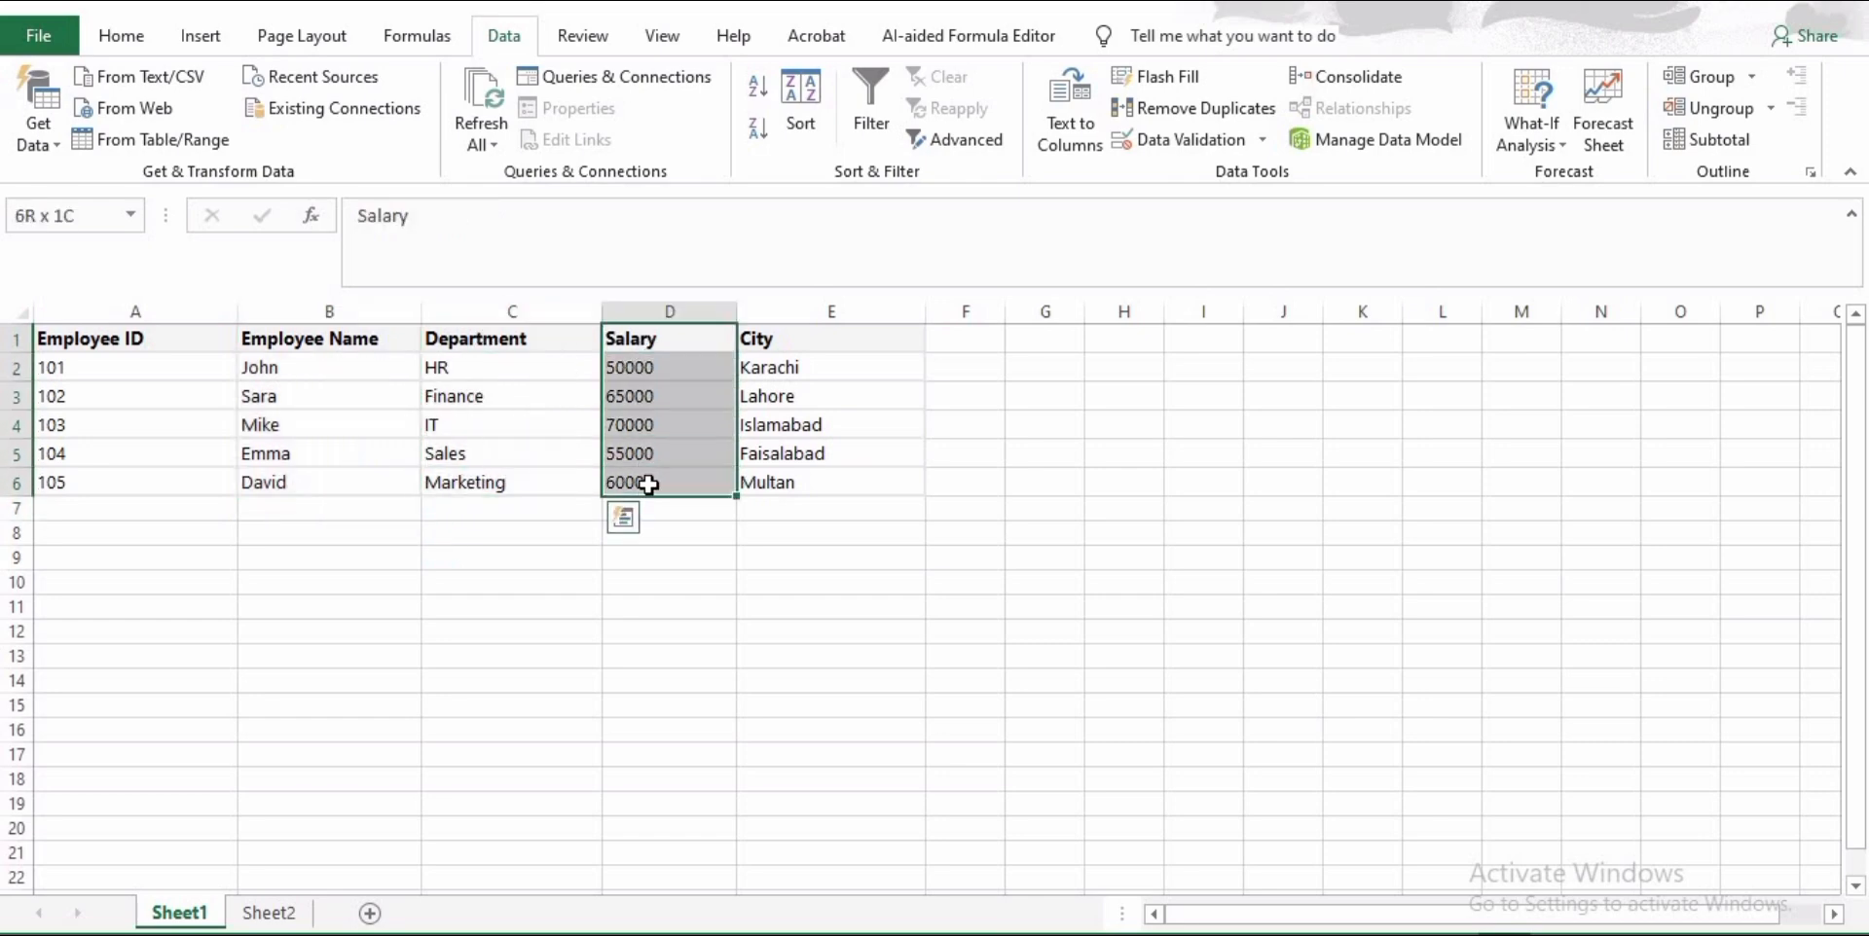
drag(750, 346, 749, 474)
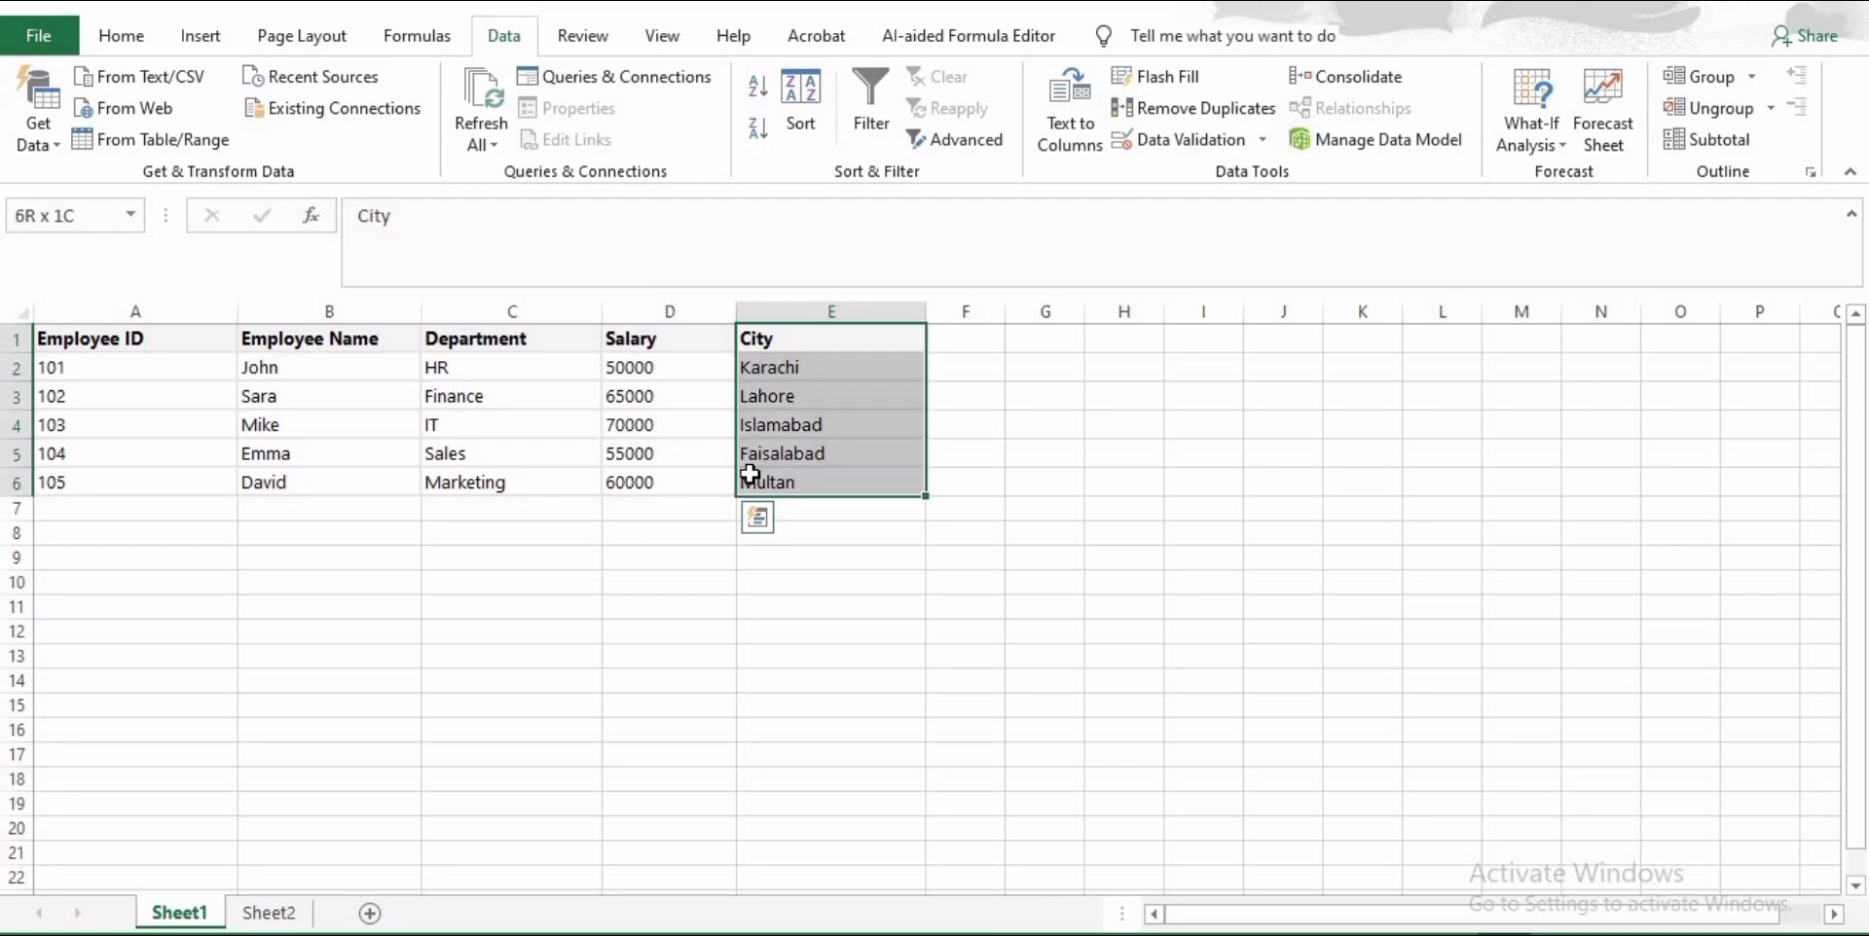
click(196, 336)
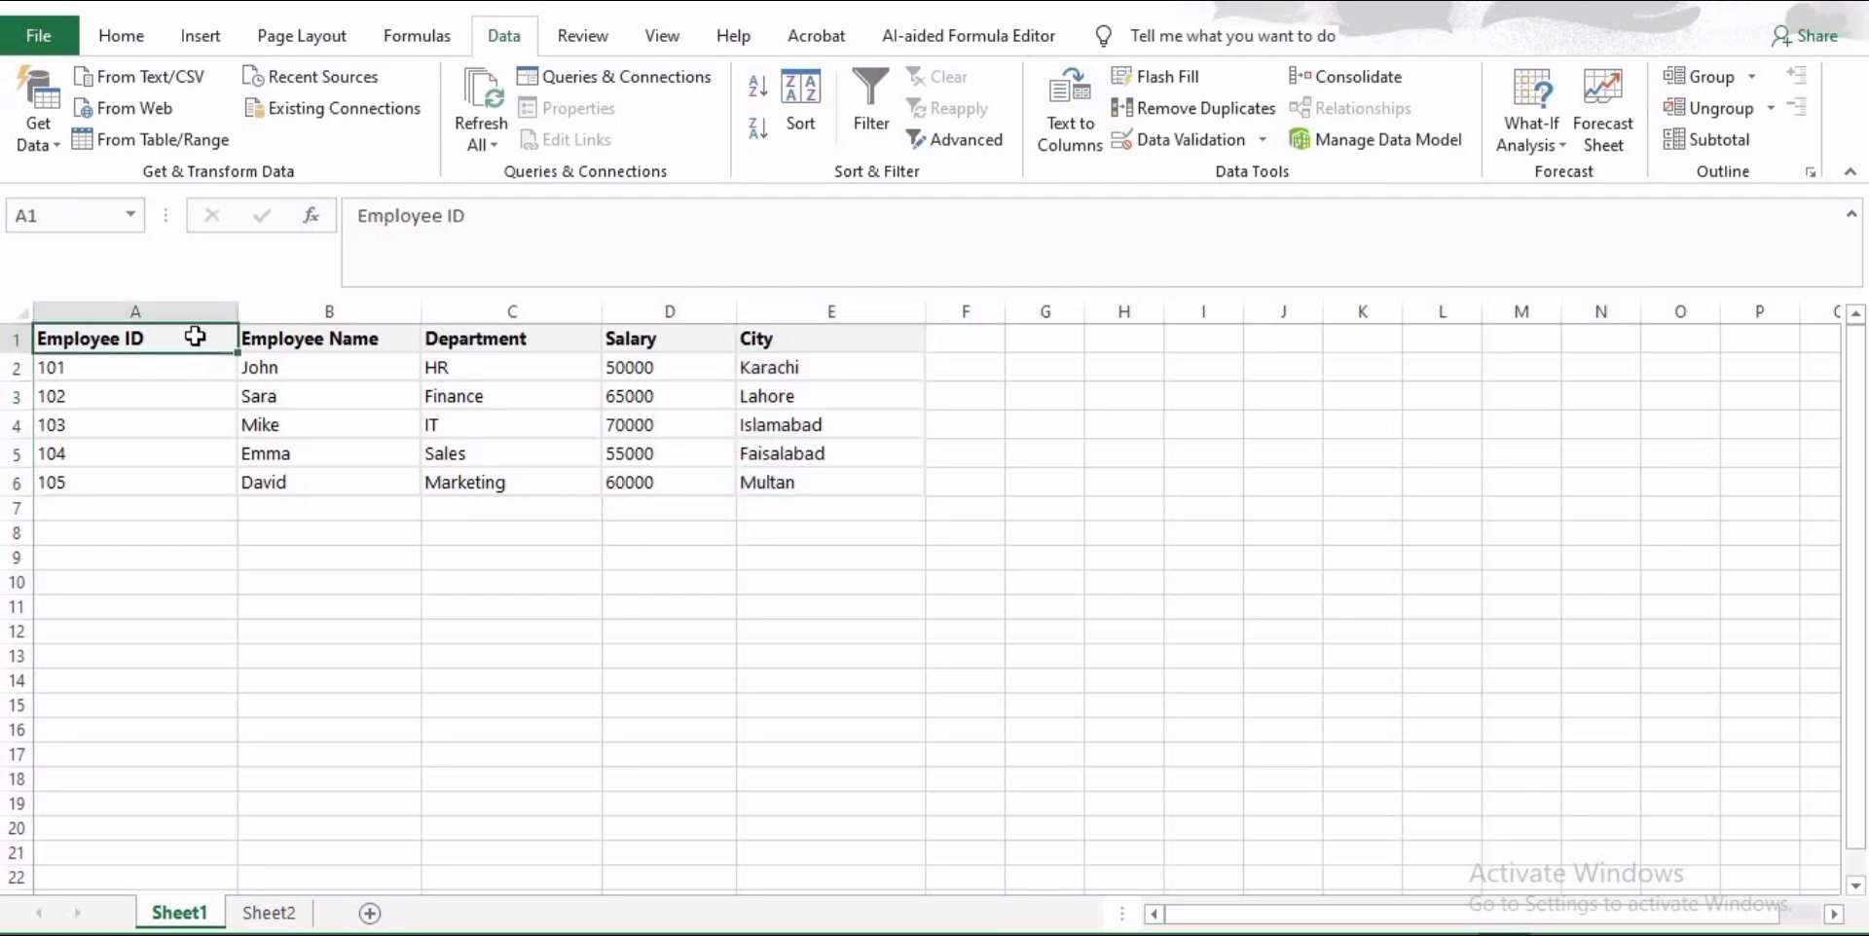
drag(195, 336, 889, 501)
click(876, 502)
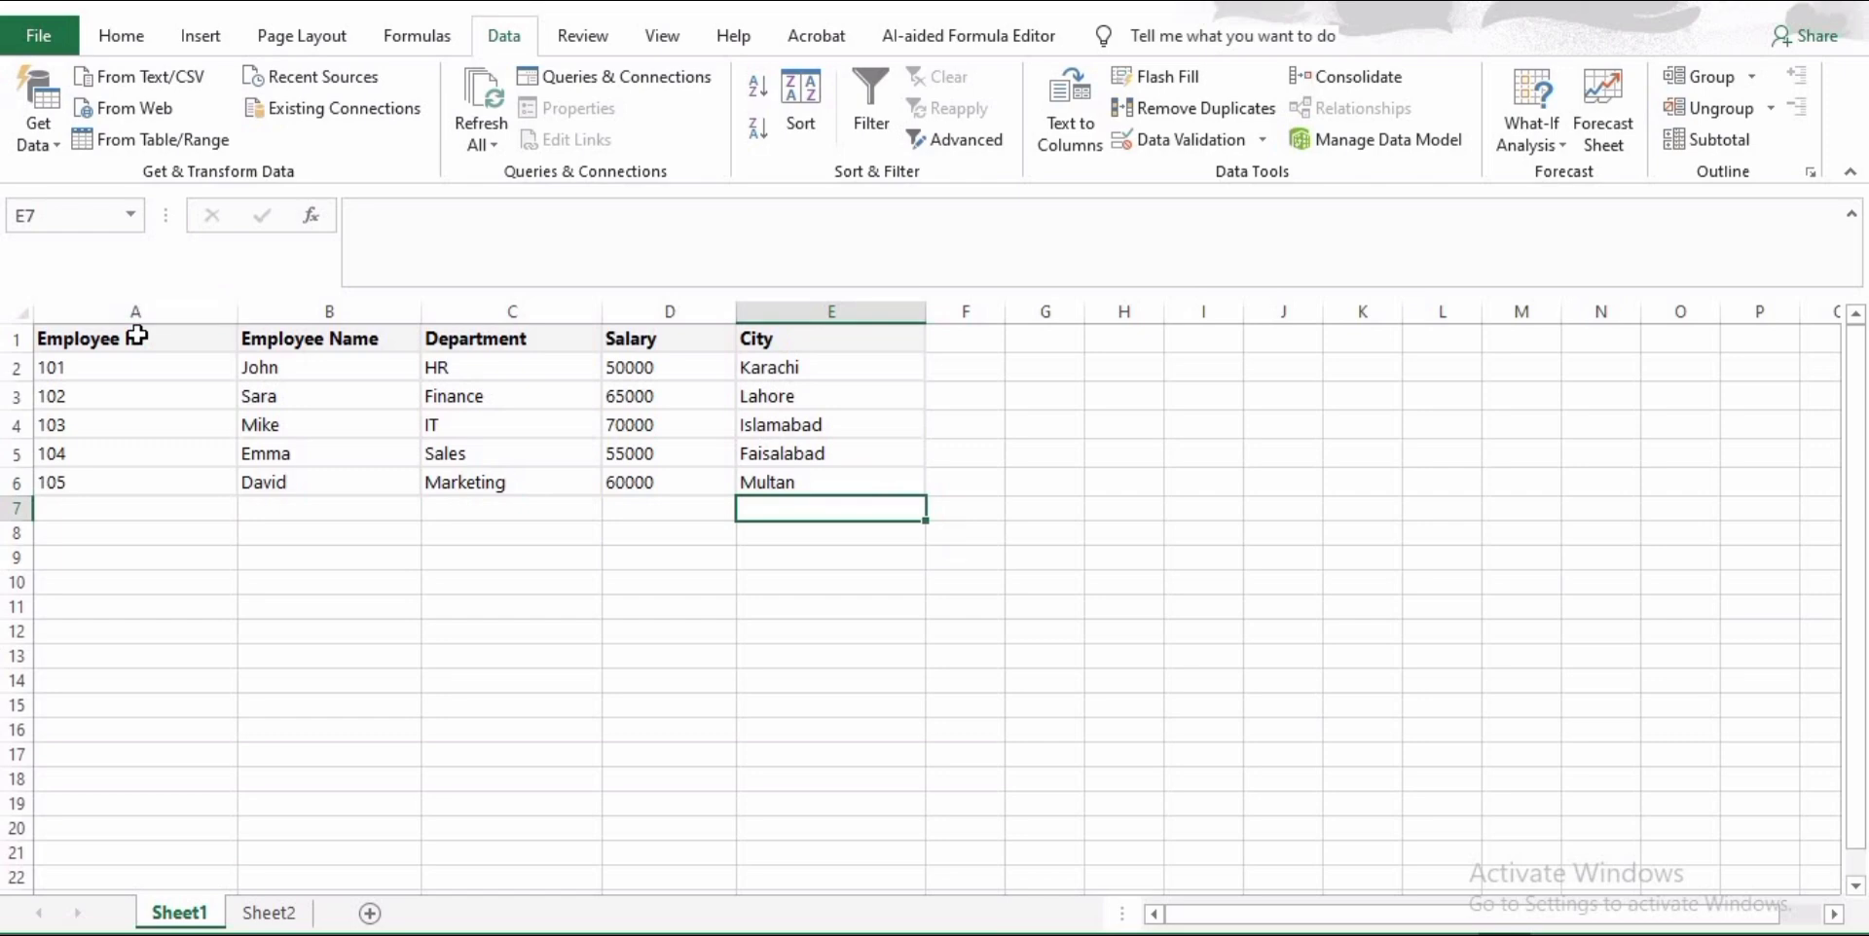
drag(137, 336, 146, 481)
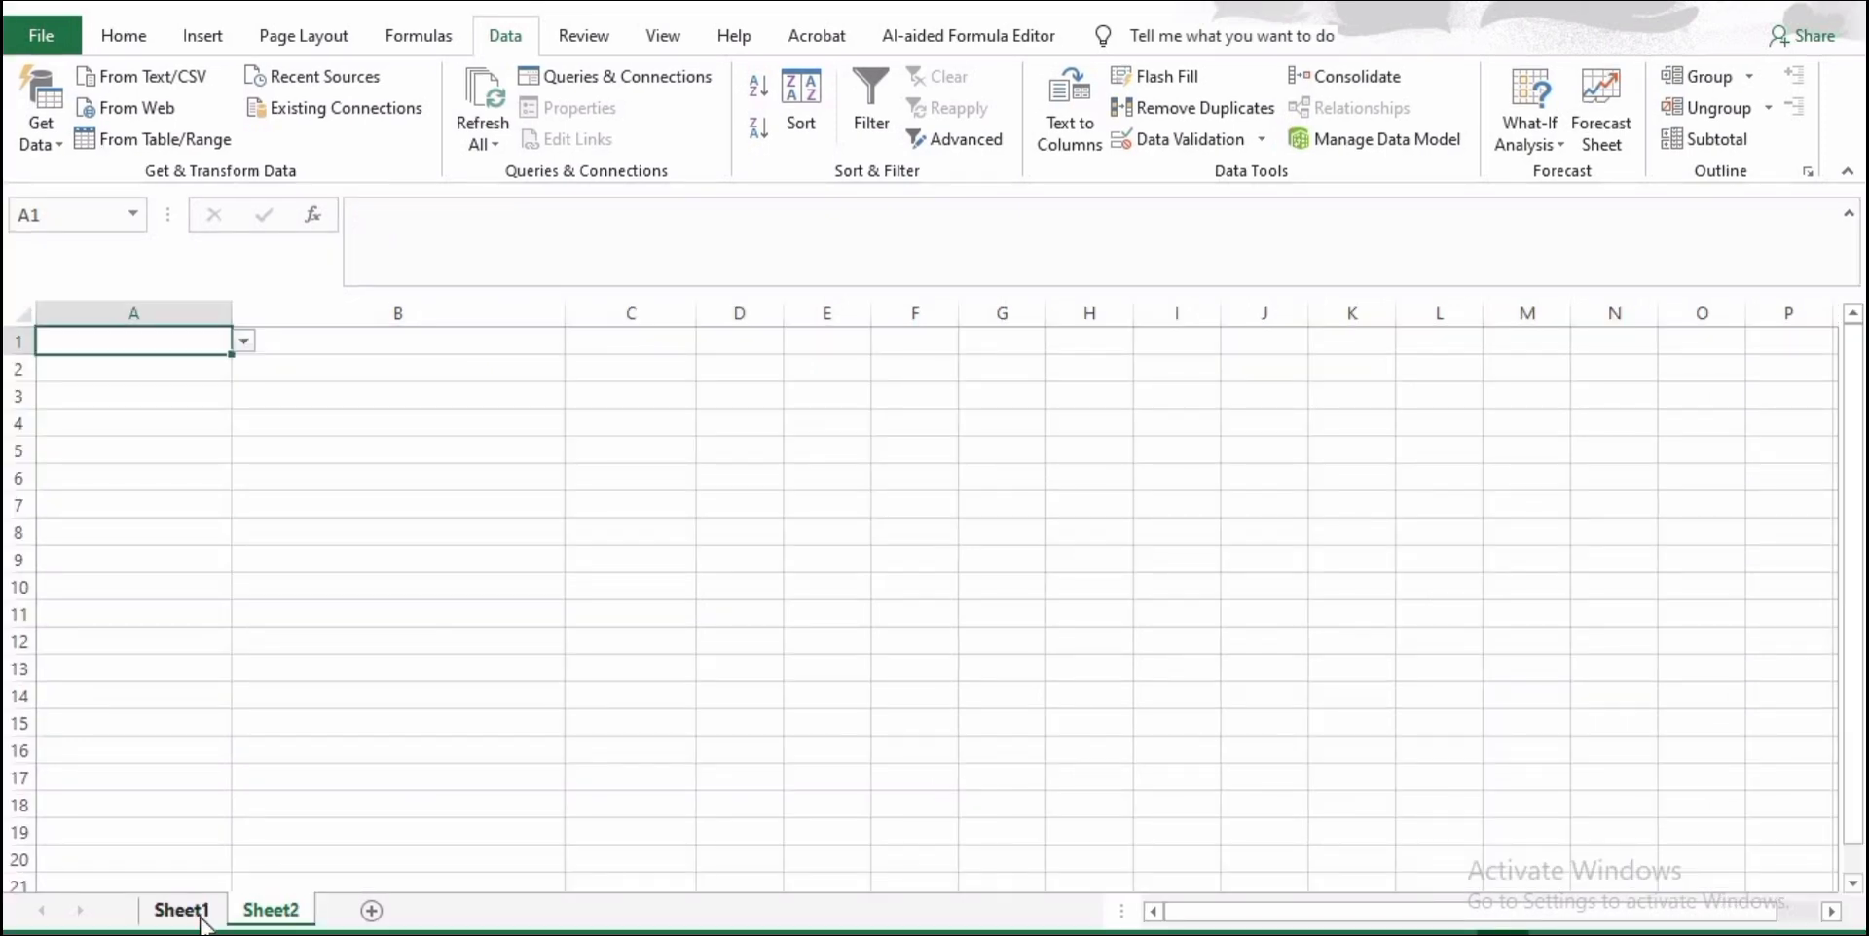
click(181, 910)
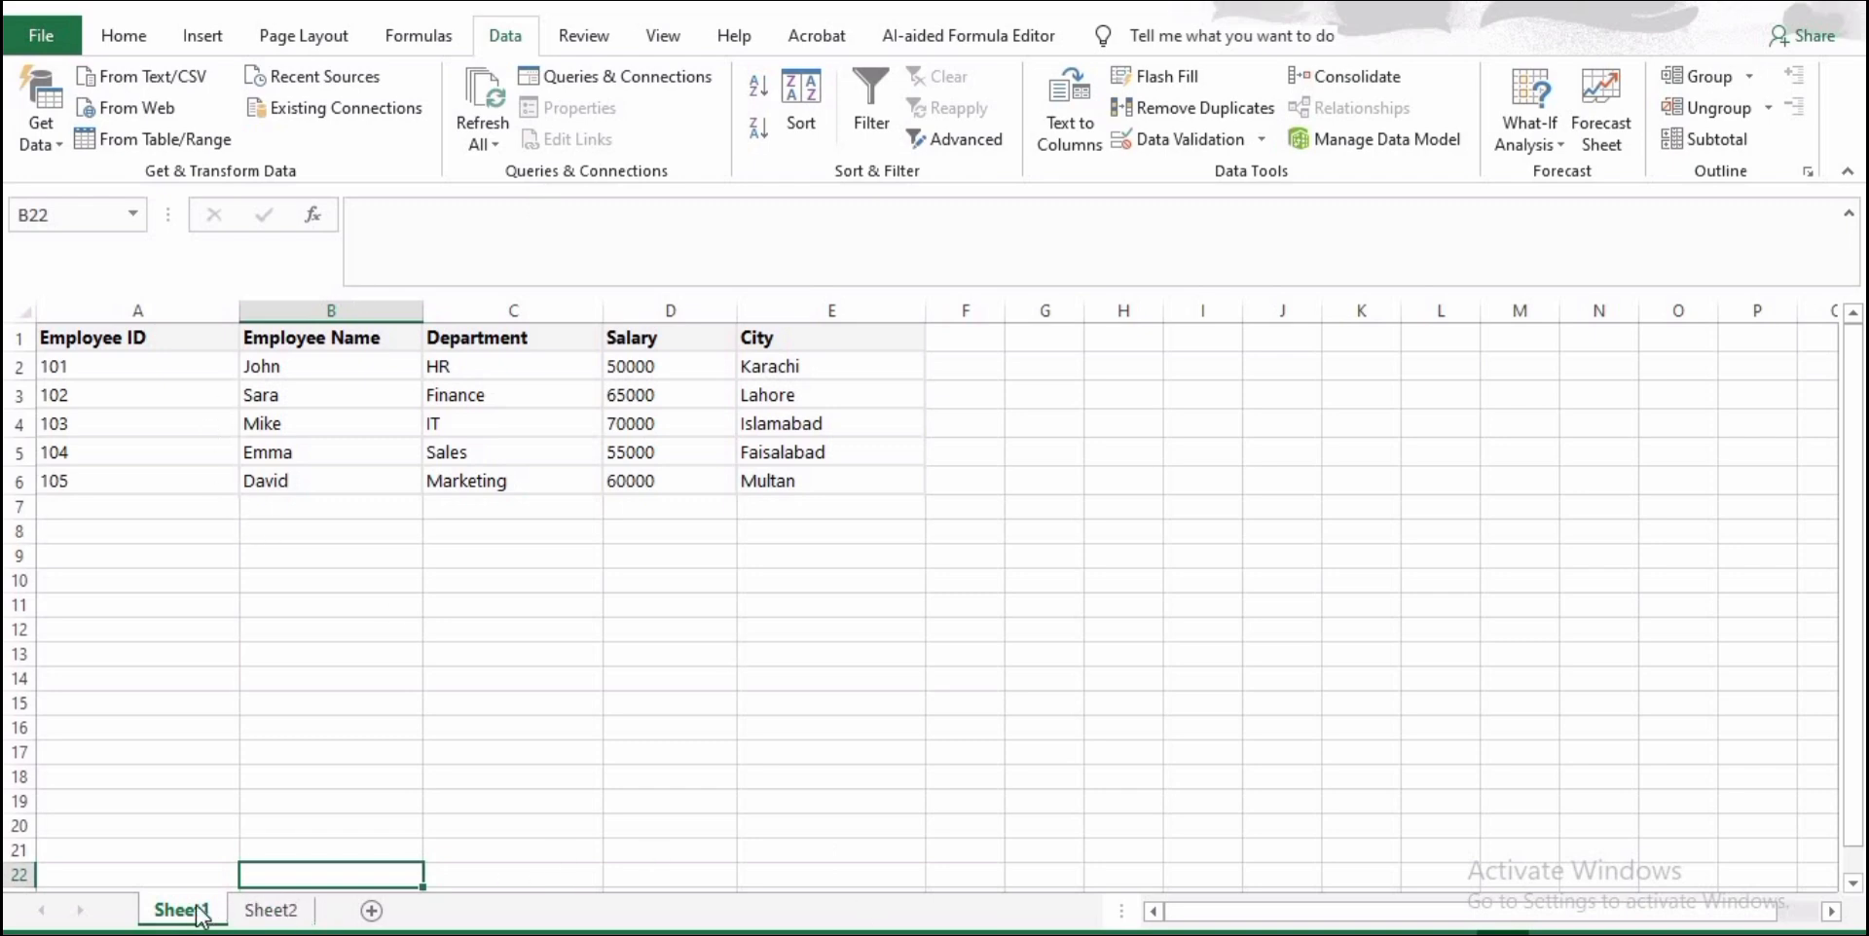
click(255, 919)
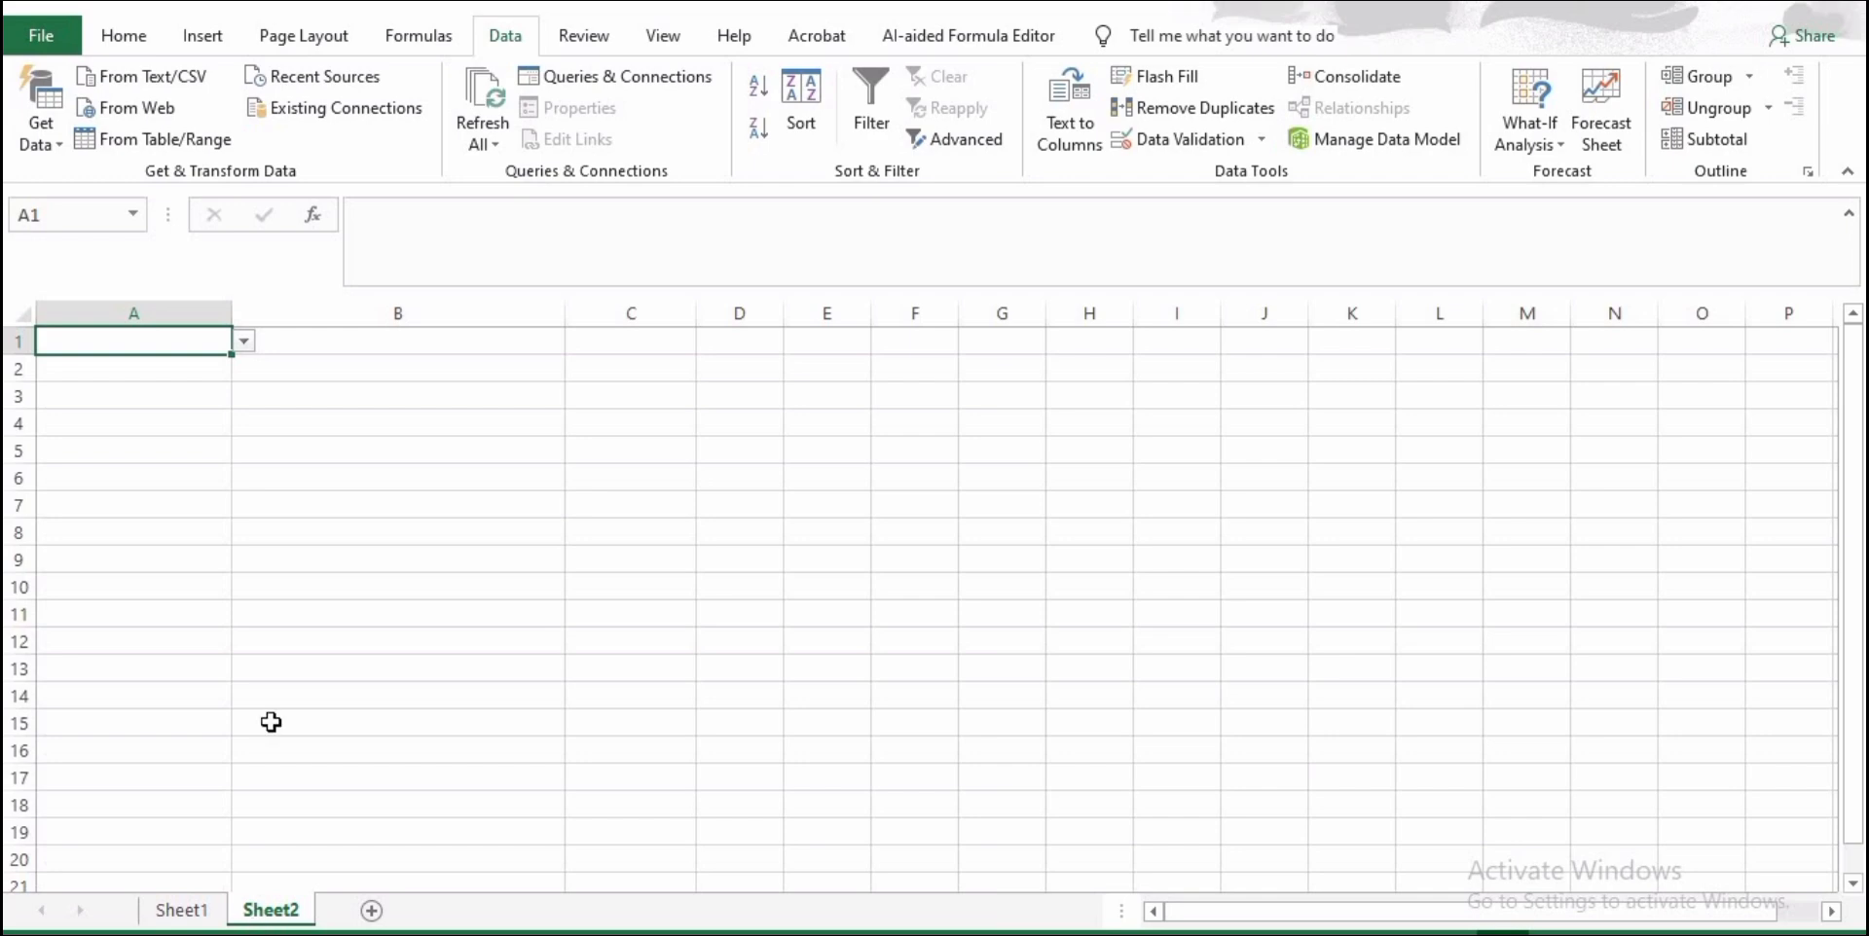
click(173, 915)
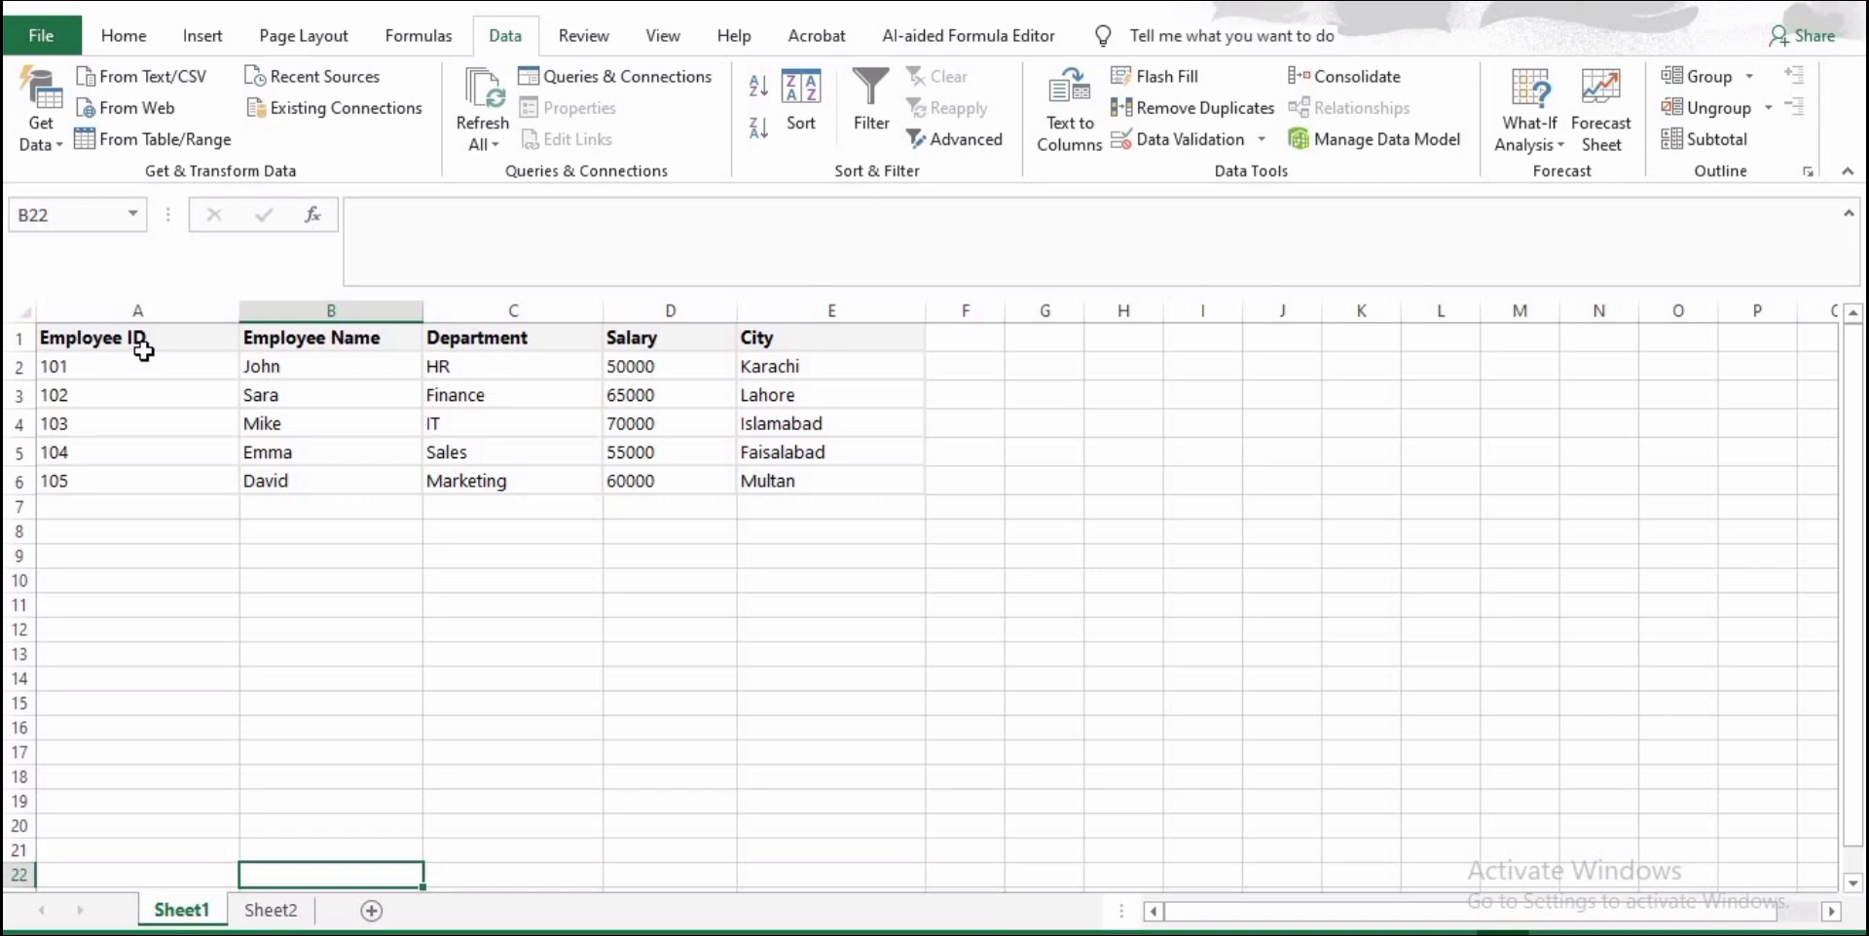
- Start a VLOOKUP formula in cell A1 of Sheet2
click(273, 915)
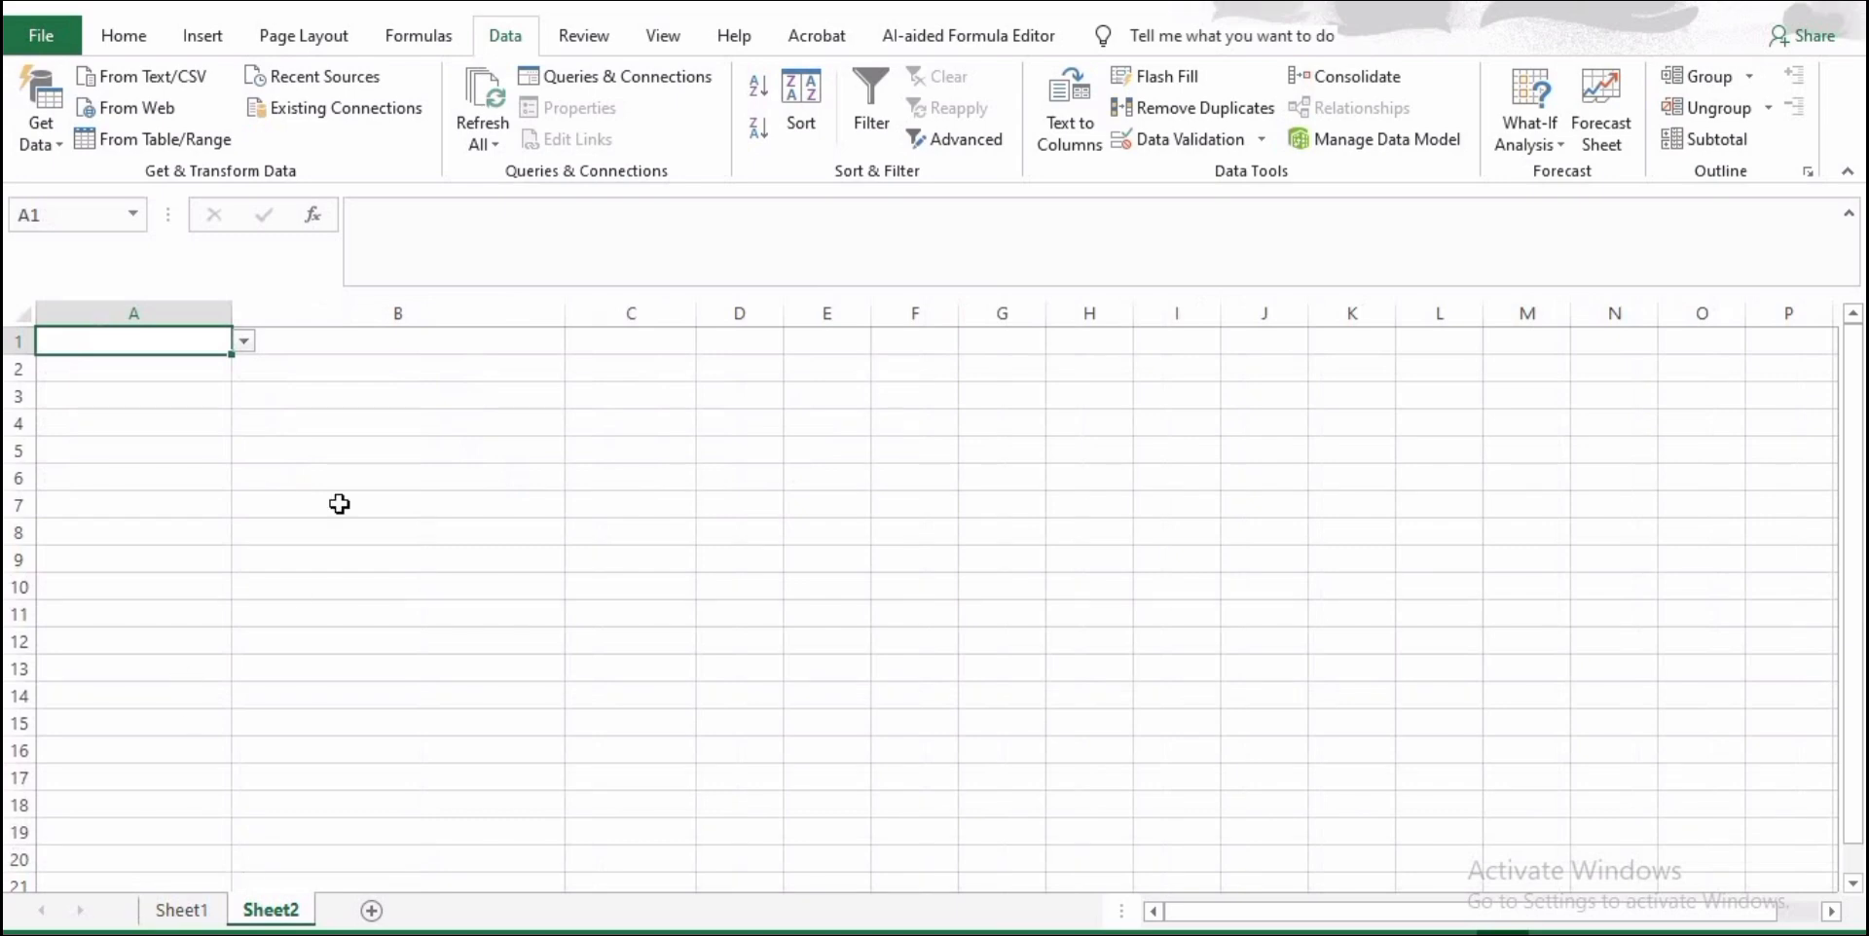
click(411, 250)
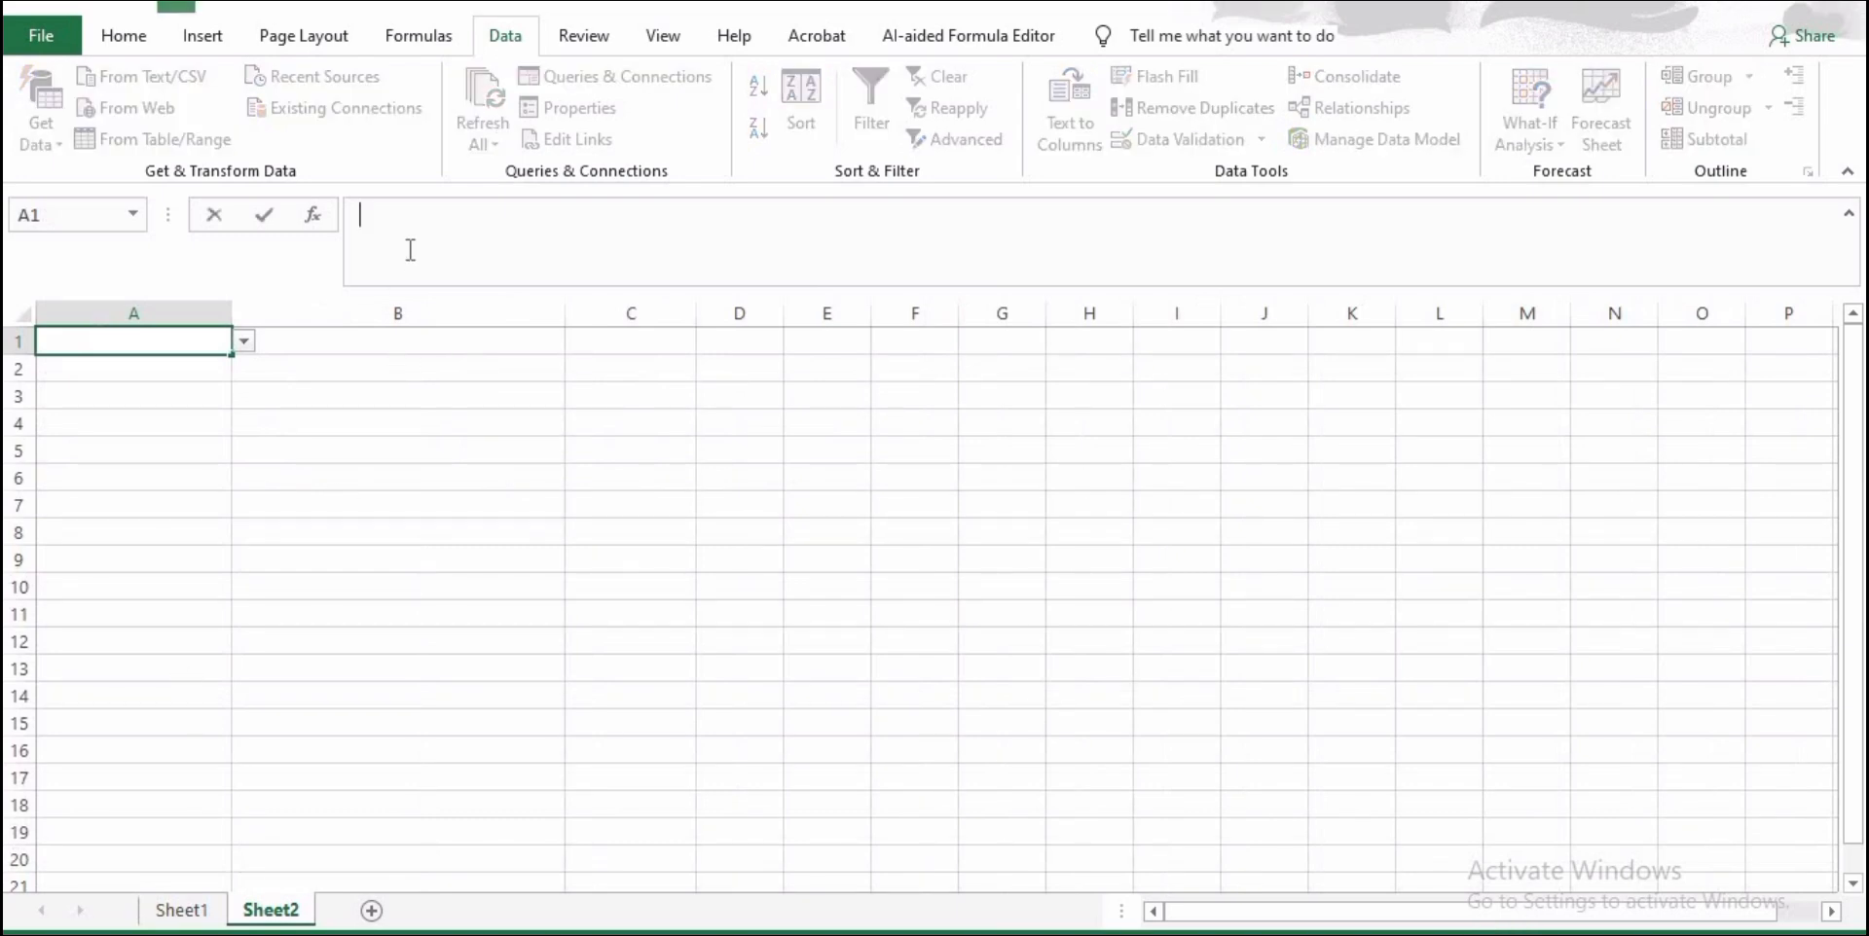
text(=VLOOKUO)
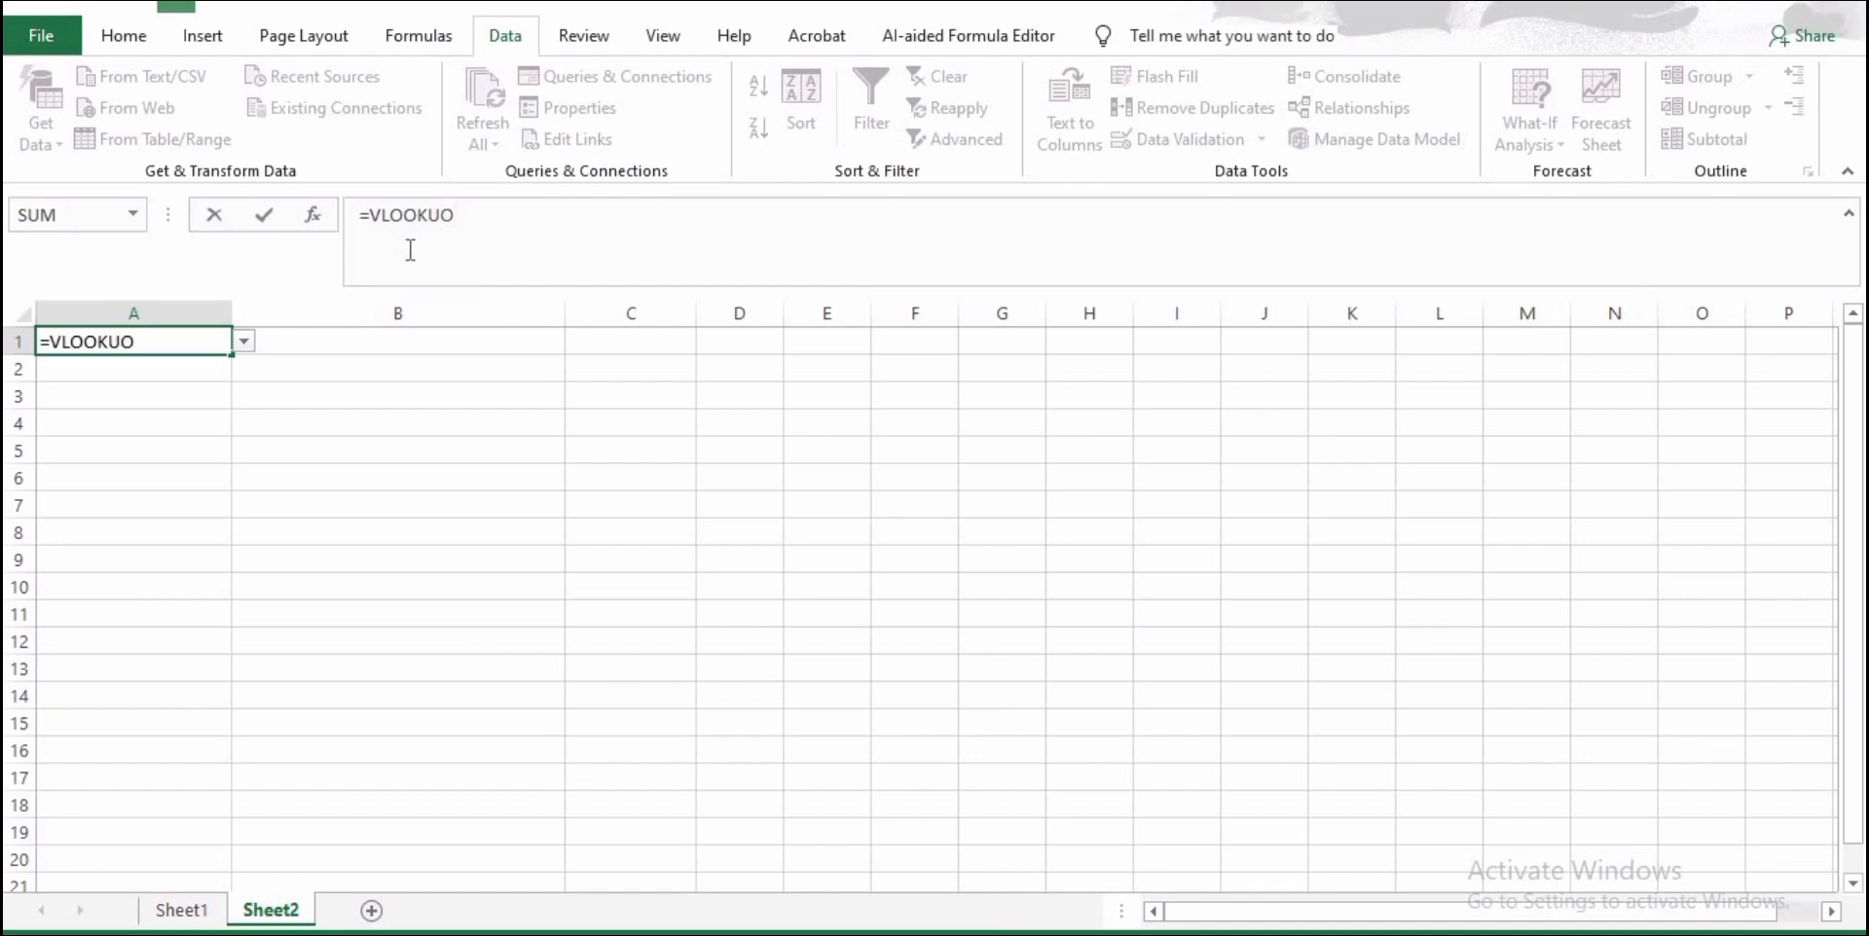
key(BackSpace)
text(P)
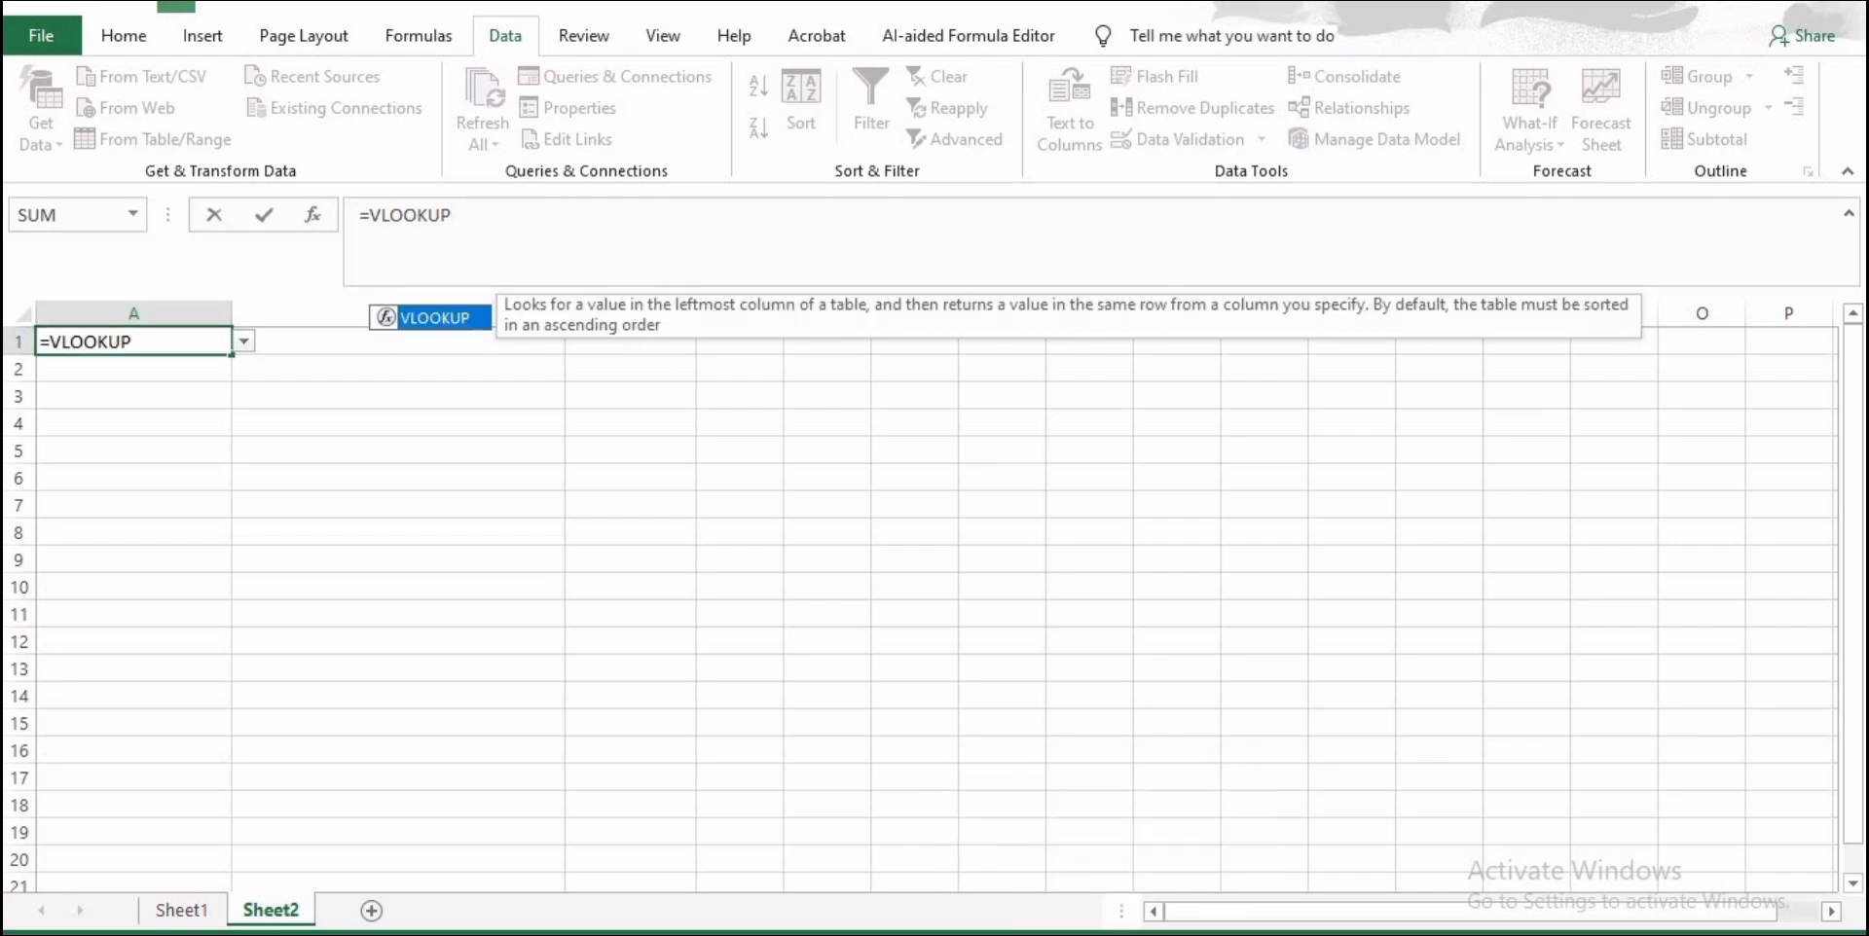
- Switch to the Word document and examine the col_index_num argument in the VLOOKUP syntax
key(alt+Tab)
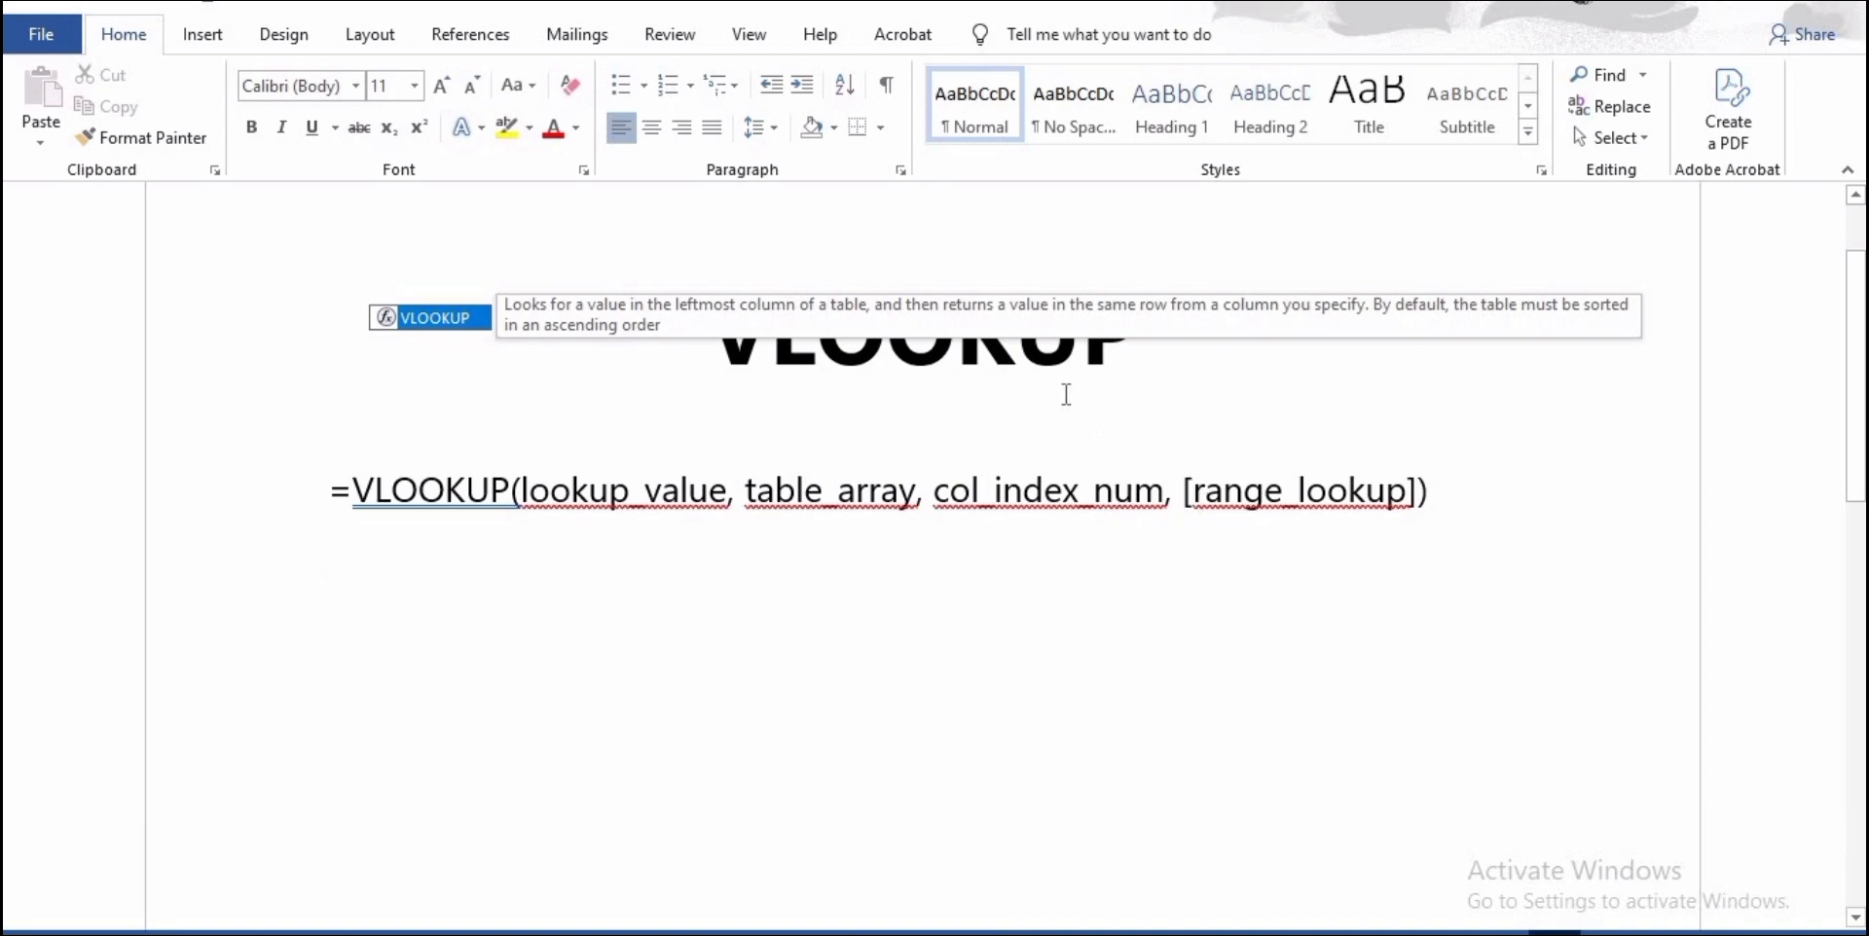
click(935, 496)
drag(1062, 513, 1162, 492)
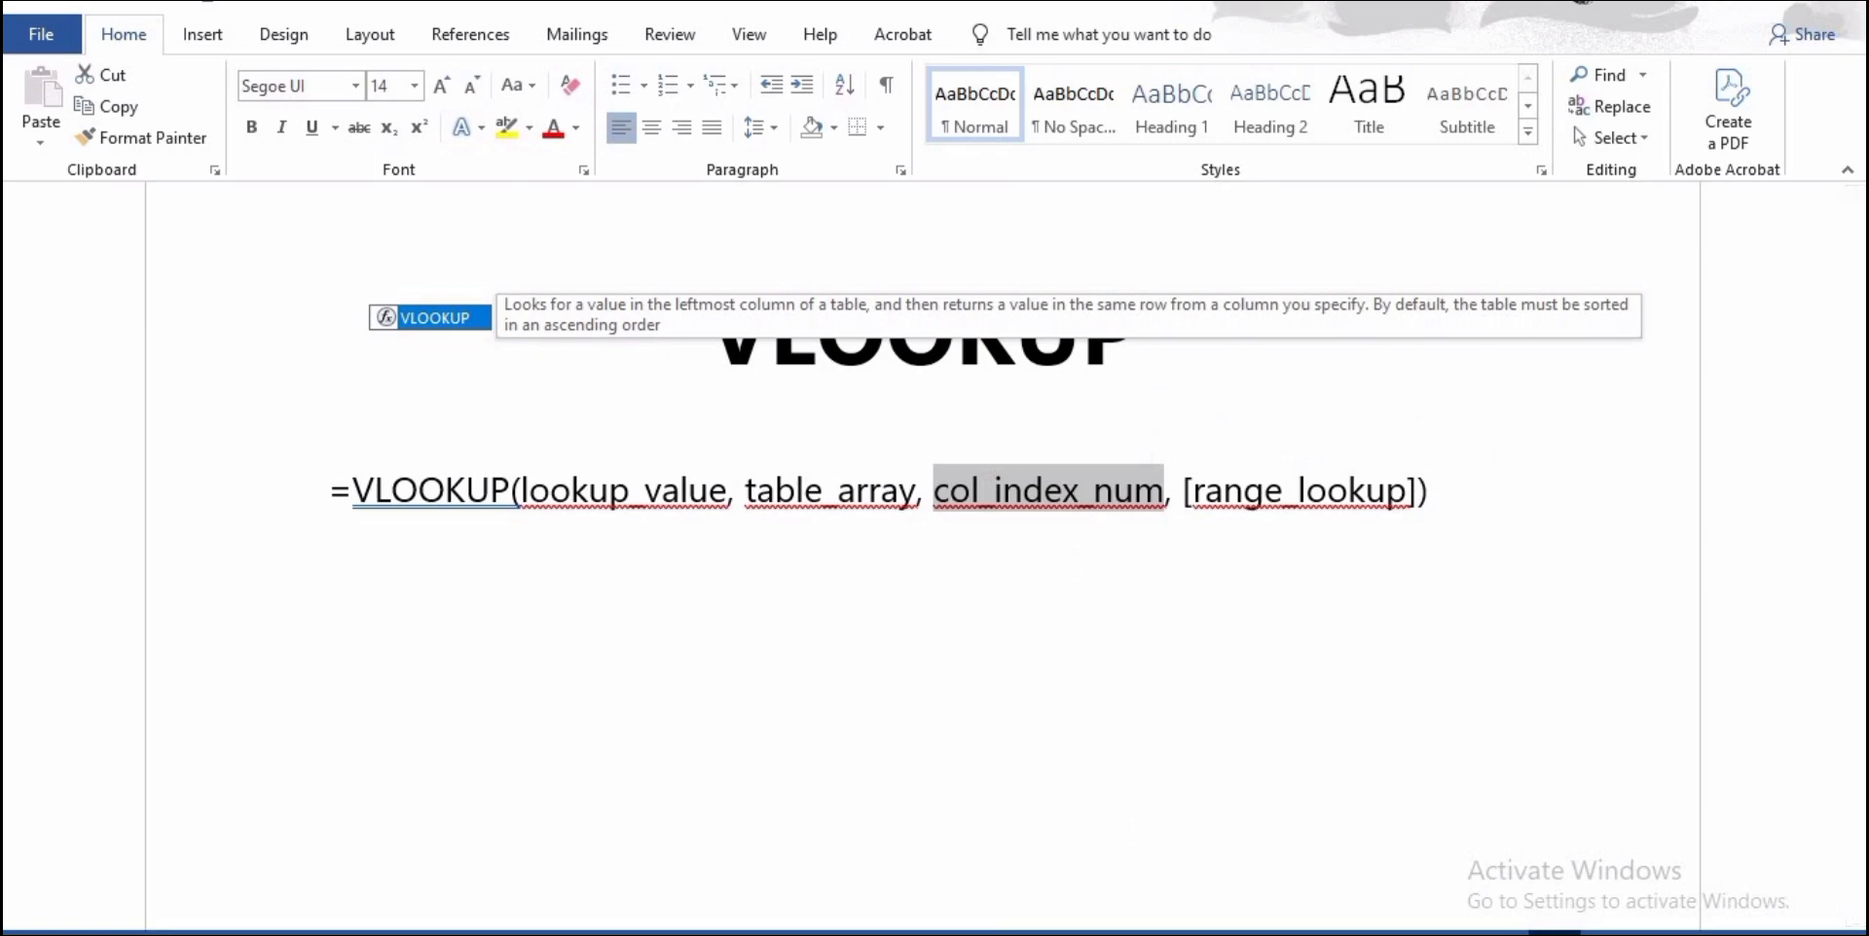
- Return to the Excel workbook and discard the unfinished VLOOKUP entry in cell A1 of Sheet2
key(alt+Tab)
click(212, 913)
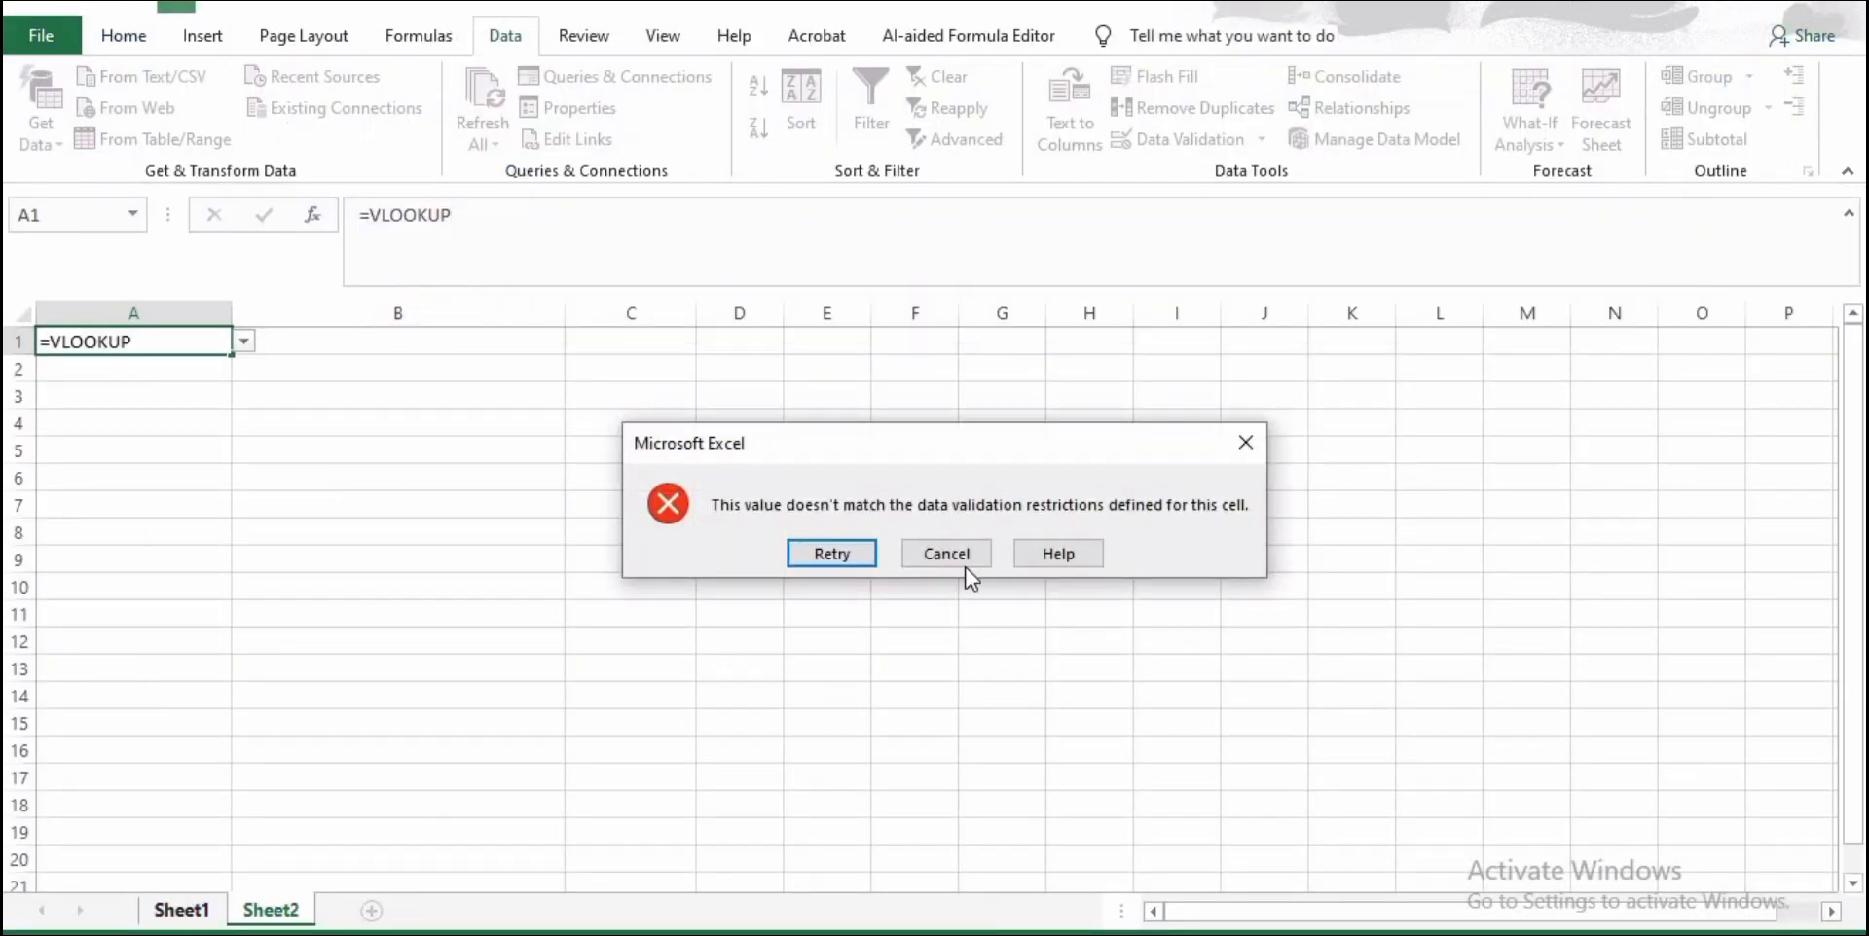
click(965, 563)
- Review the order of columns A through E in the Sheet1 employee table for the column index
click(180, 911)
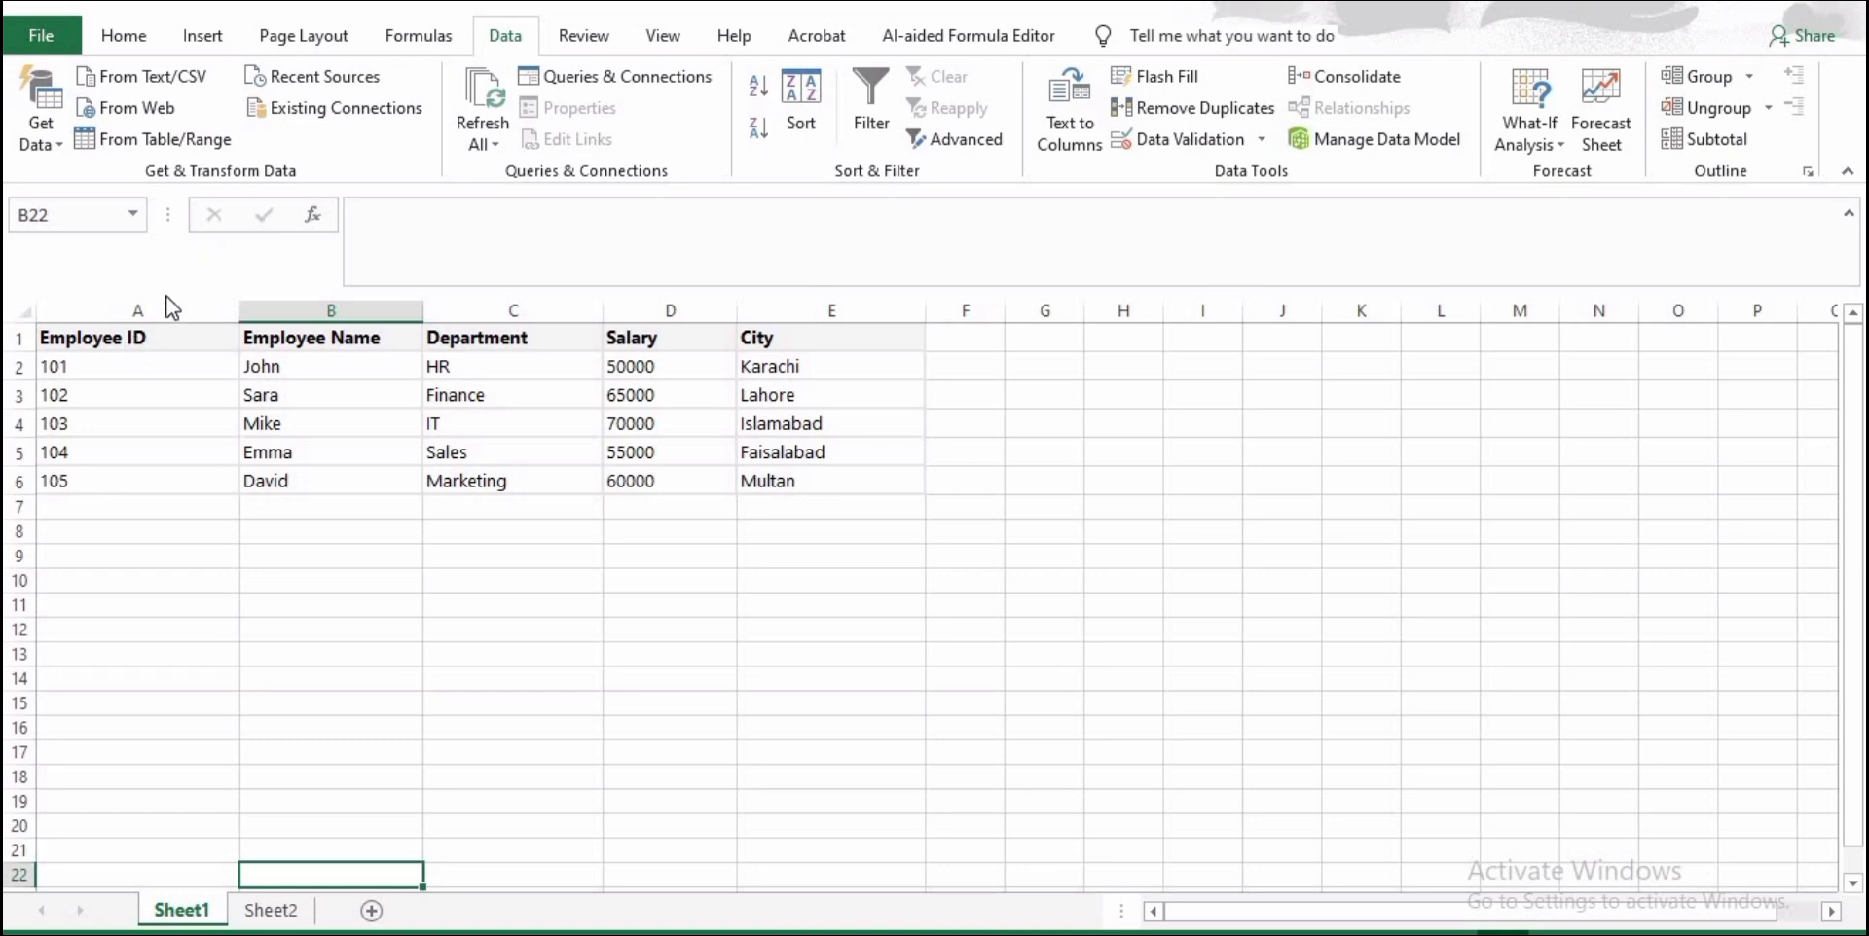
drag(156, 315, 309, 315)
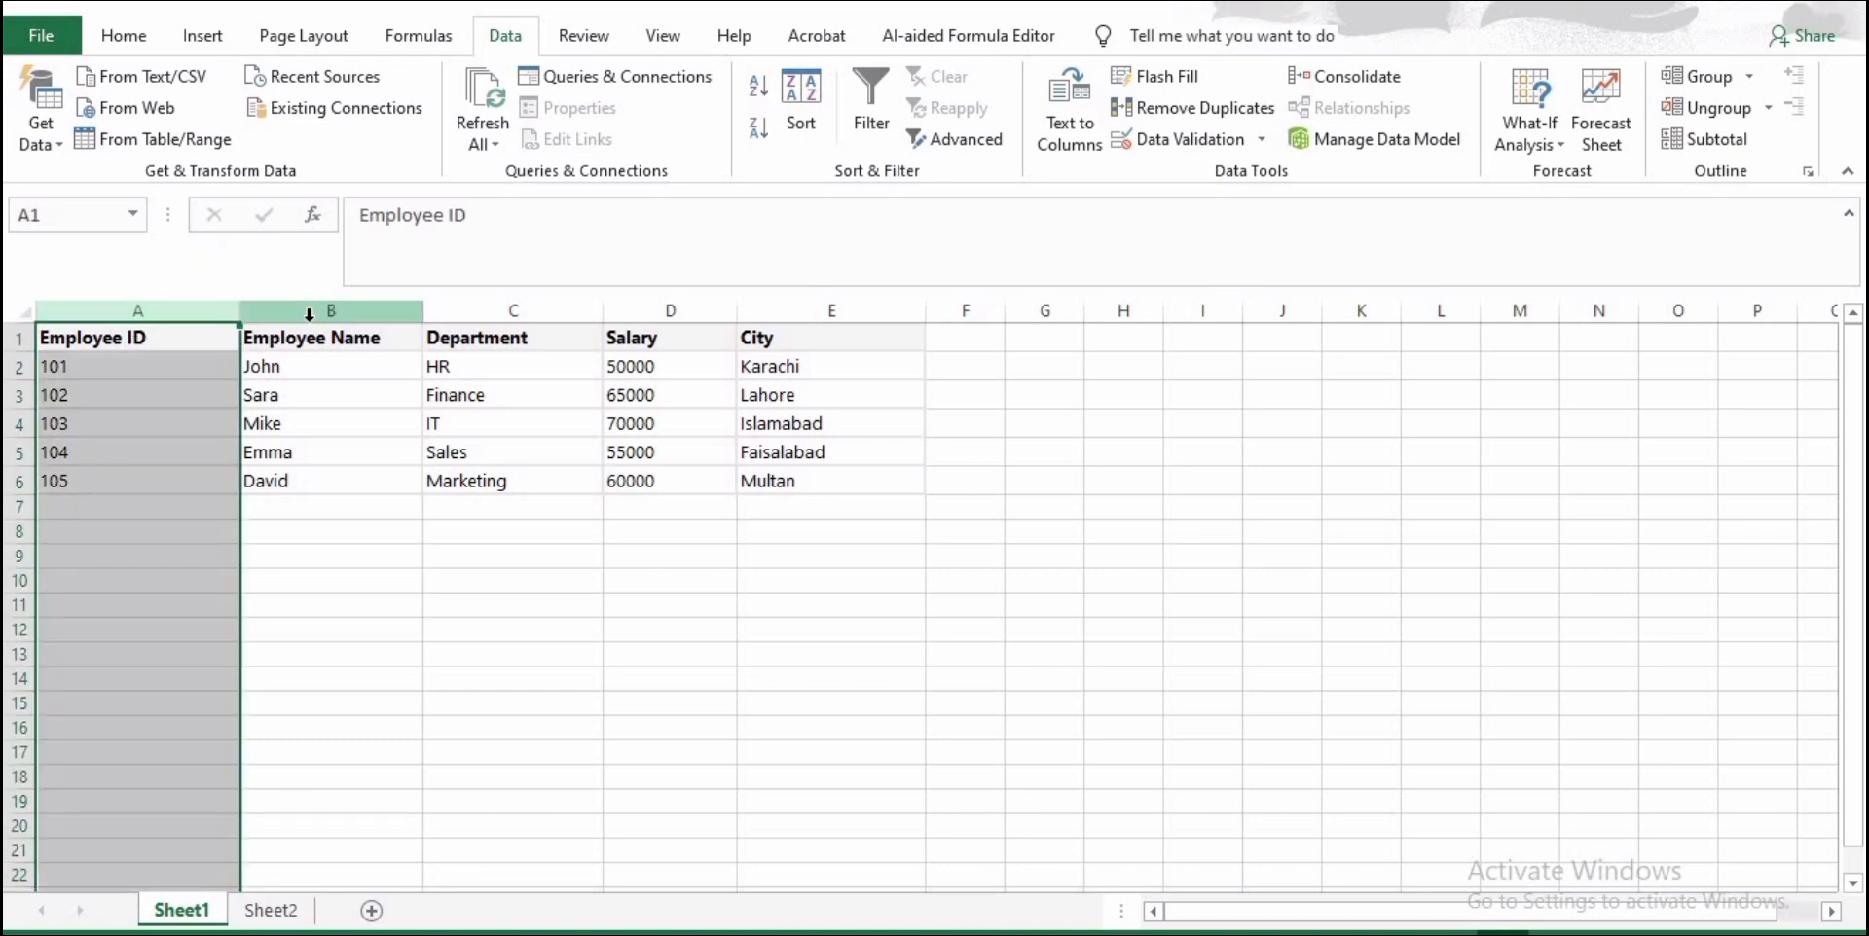
click(309, 315)
click(545, 312)
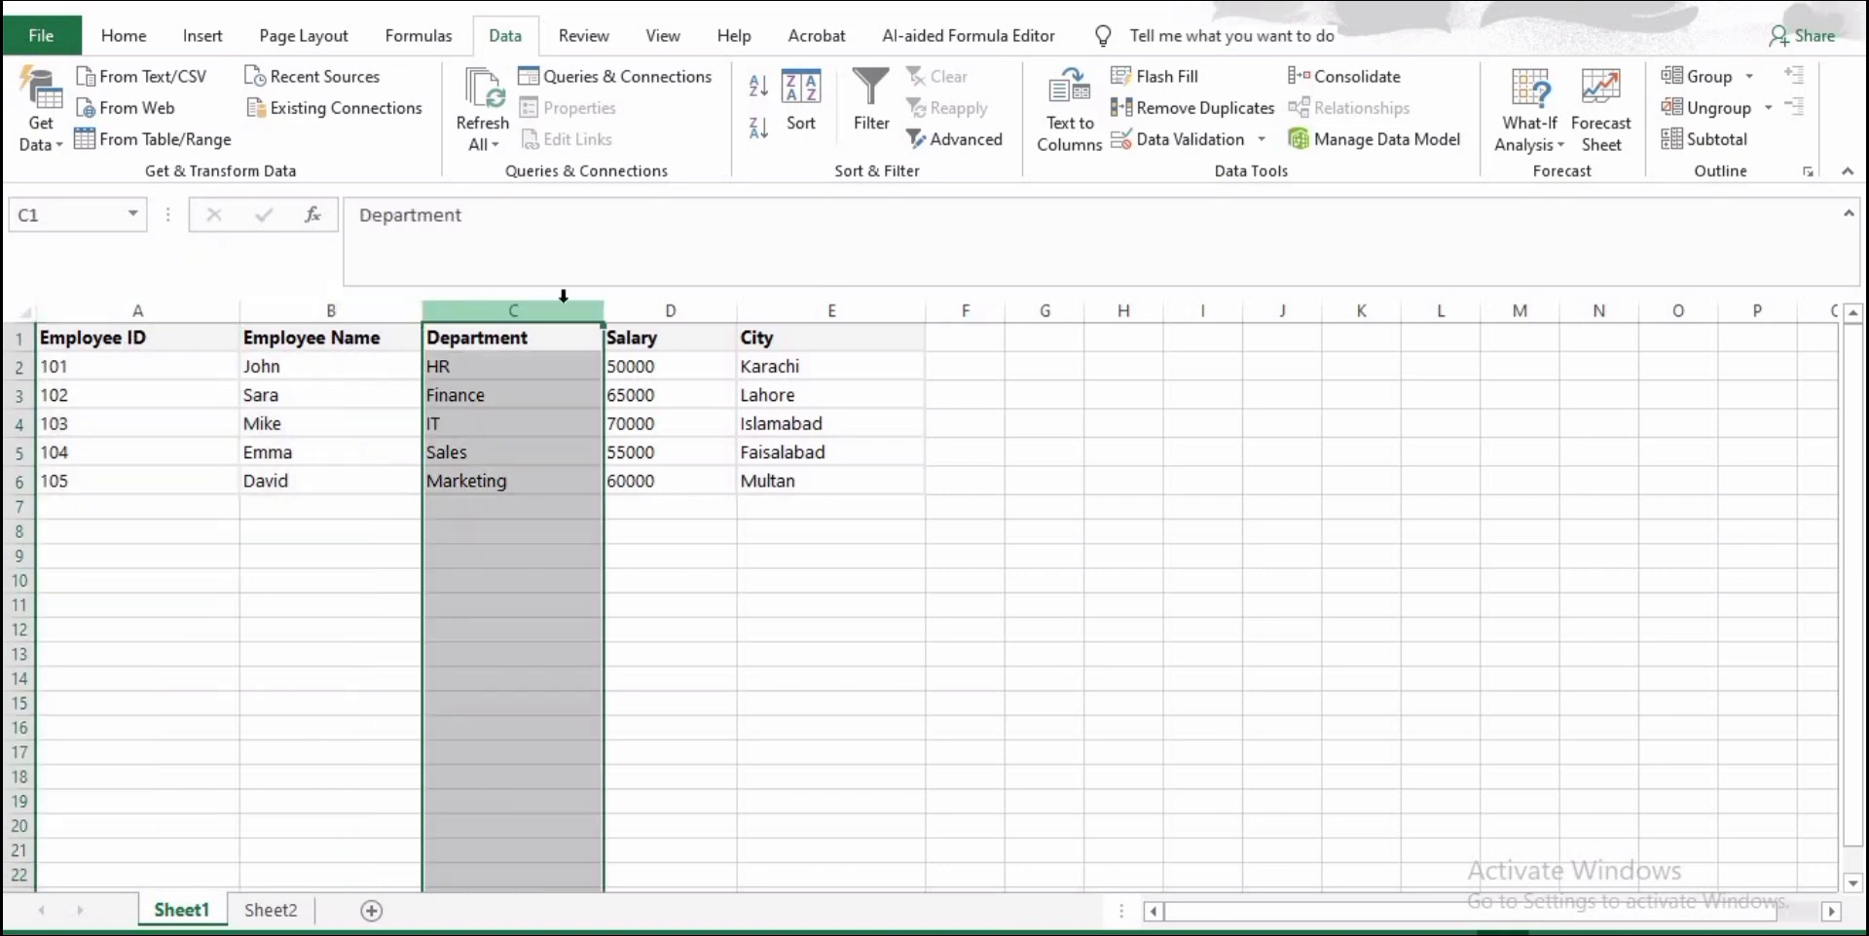
click(642, 309)
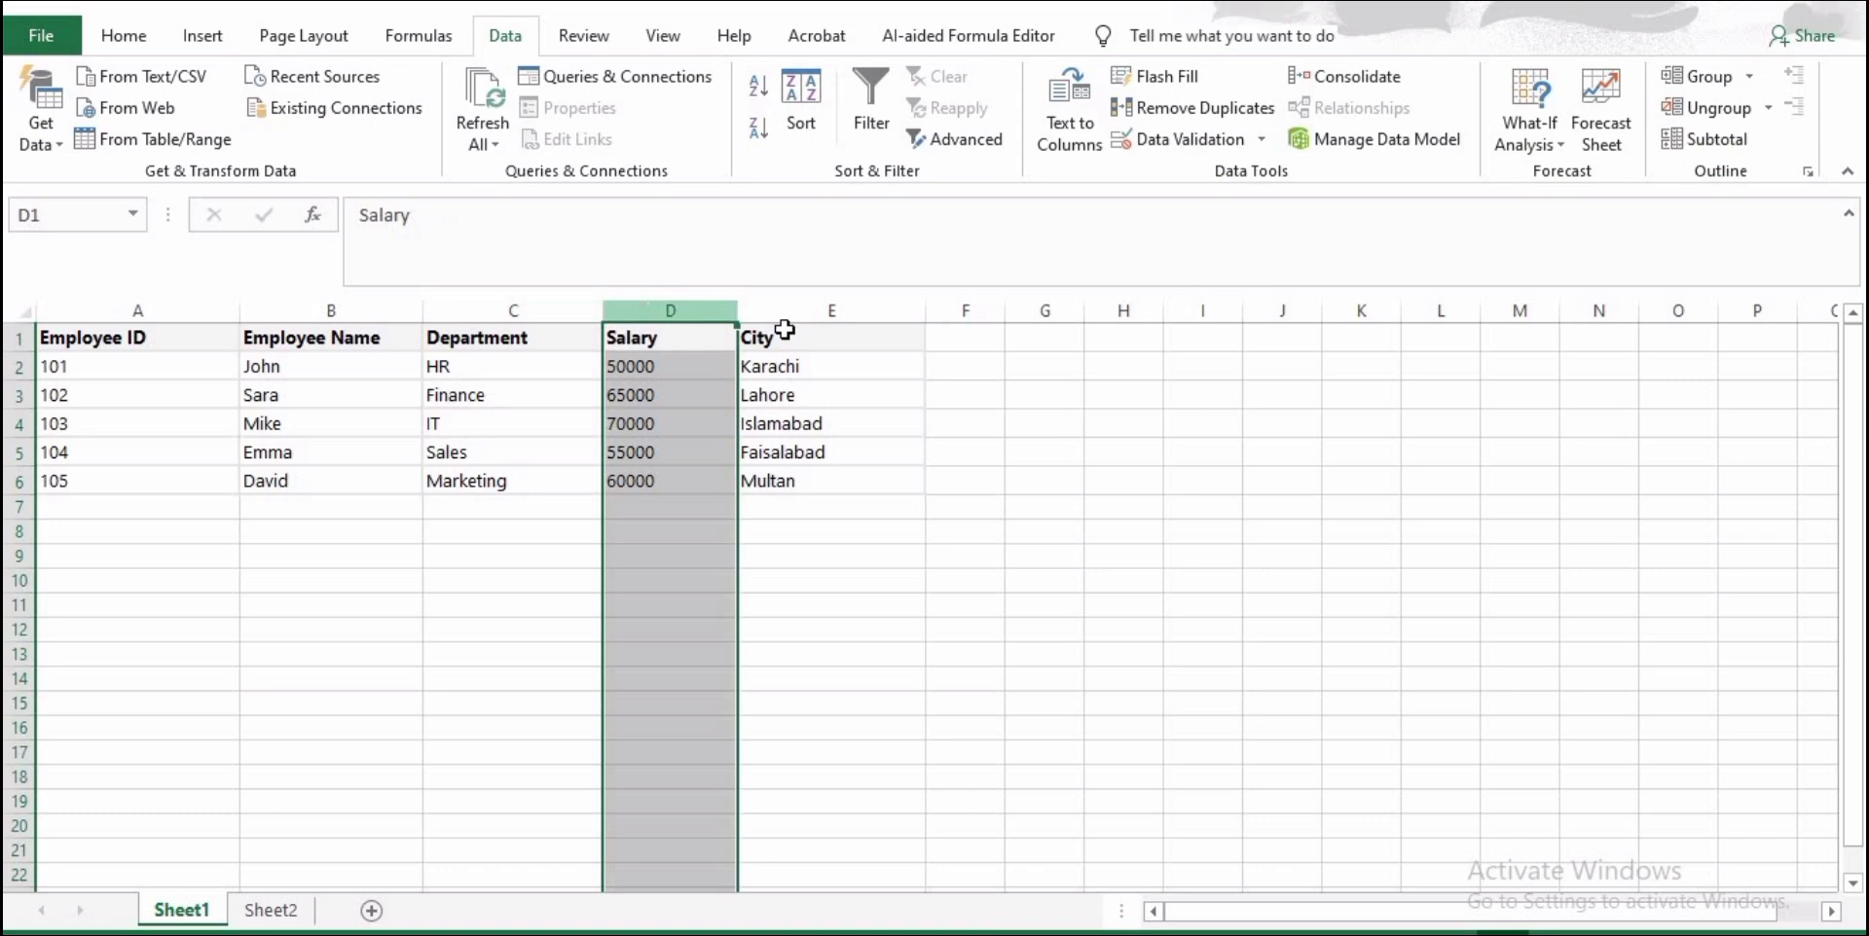
click(842, 312)
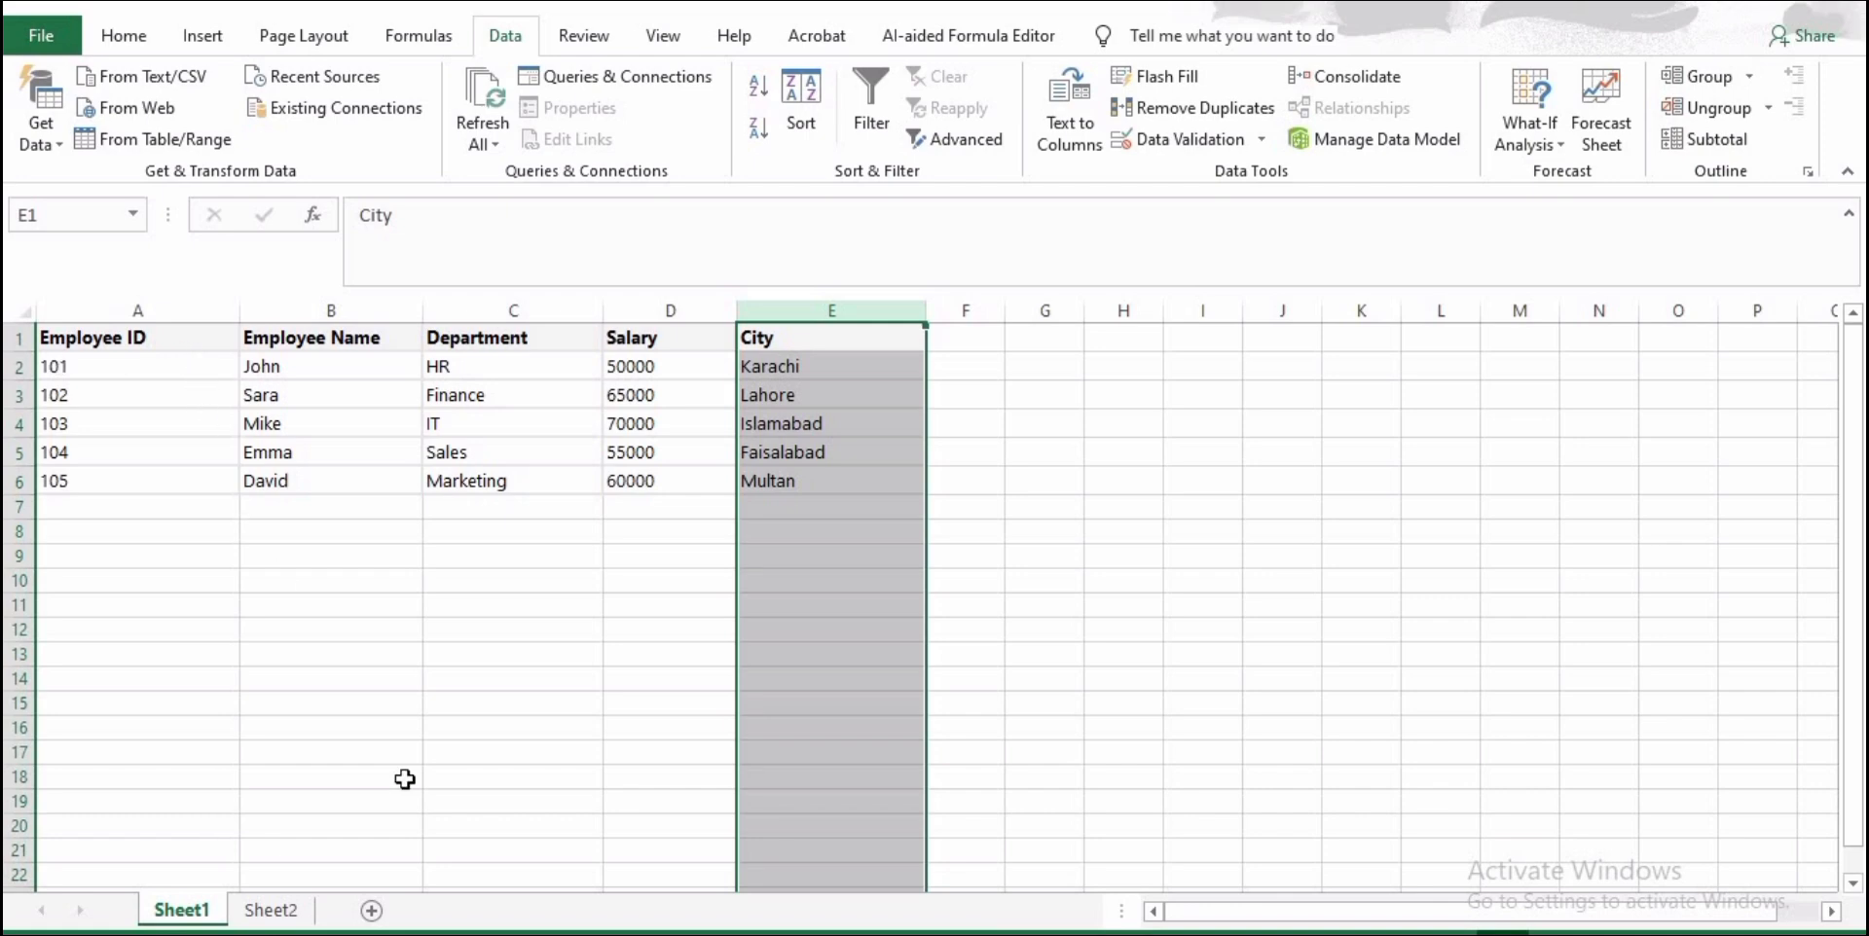
- Delete column A from Sheet2 and select cell A1
click(272, 910)
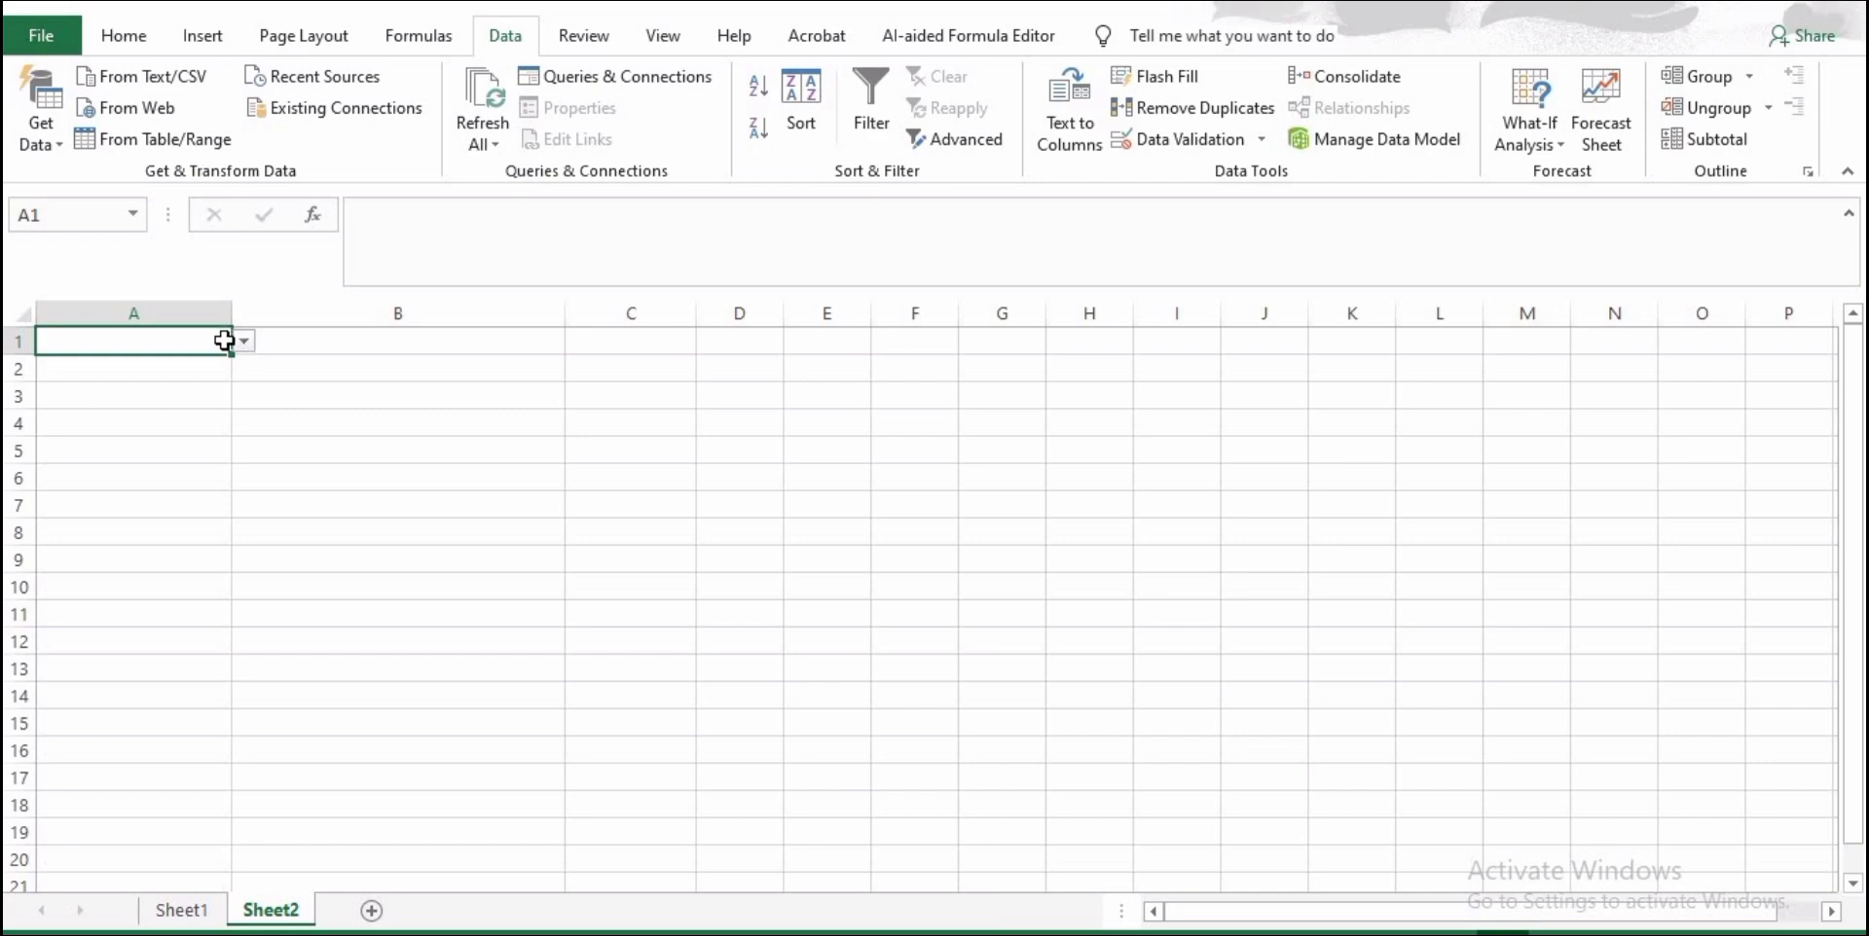
click(201, 318)
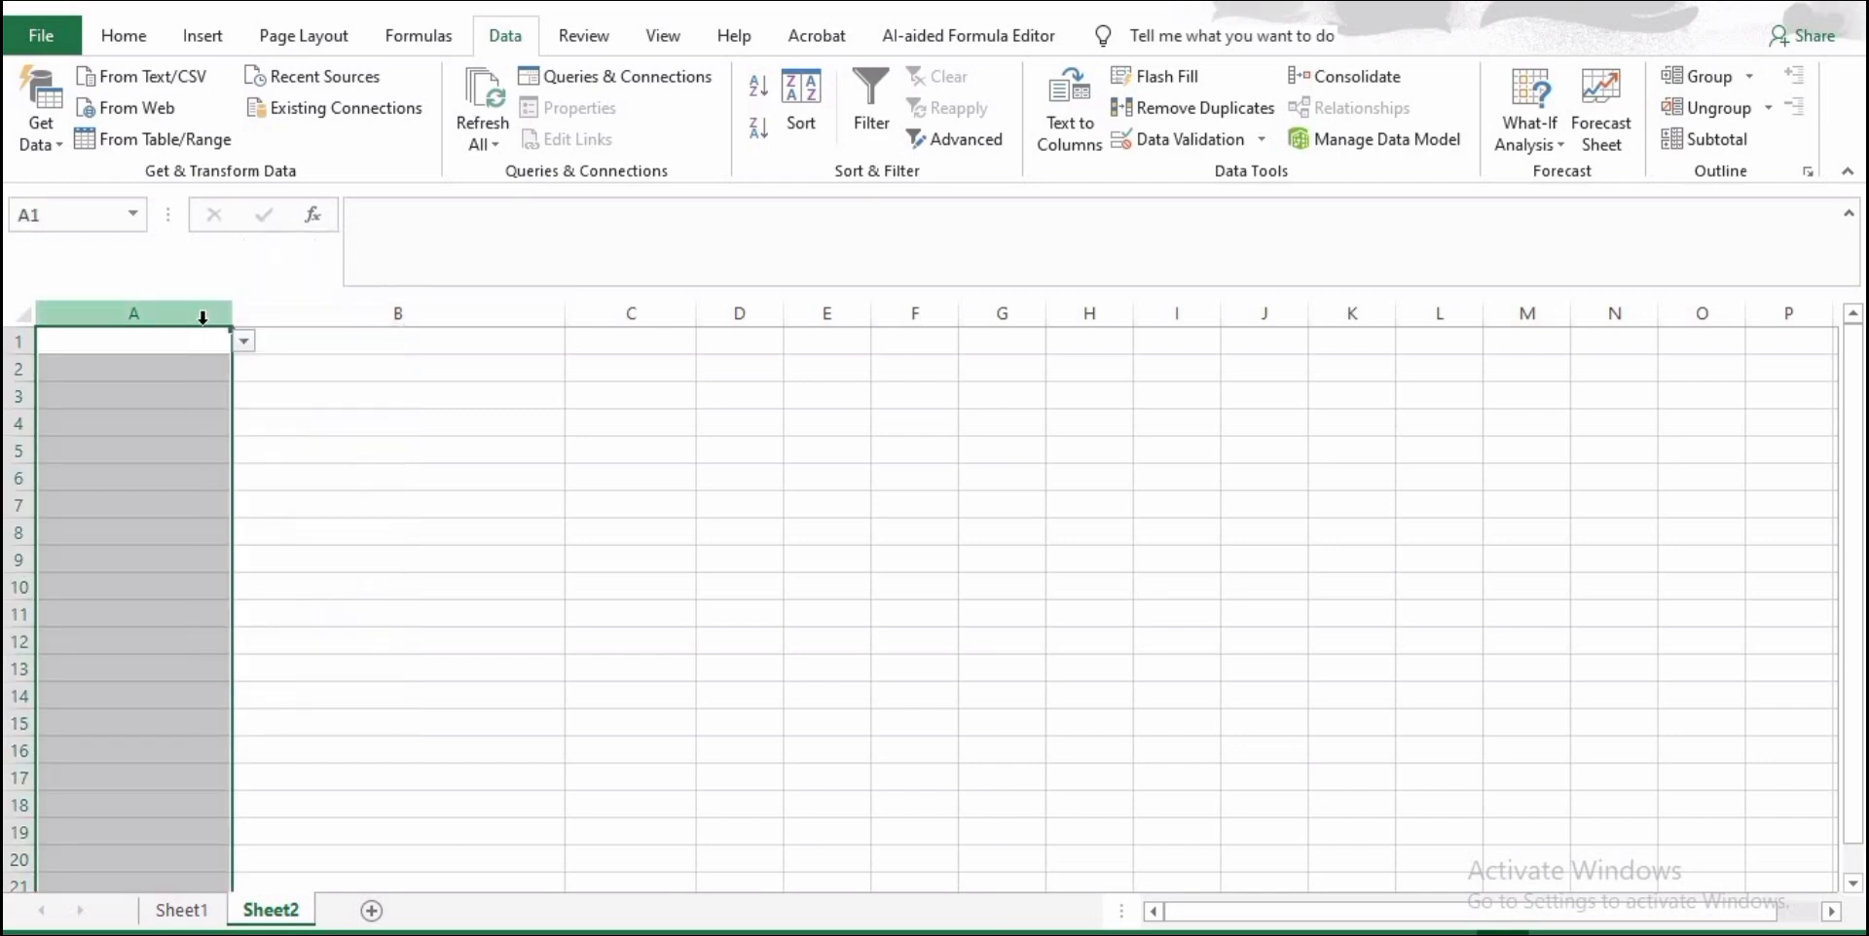
right_click(203, 327)
click(336, 547)
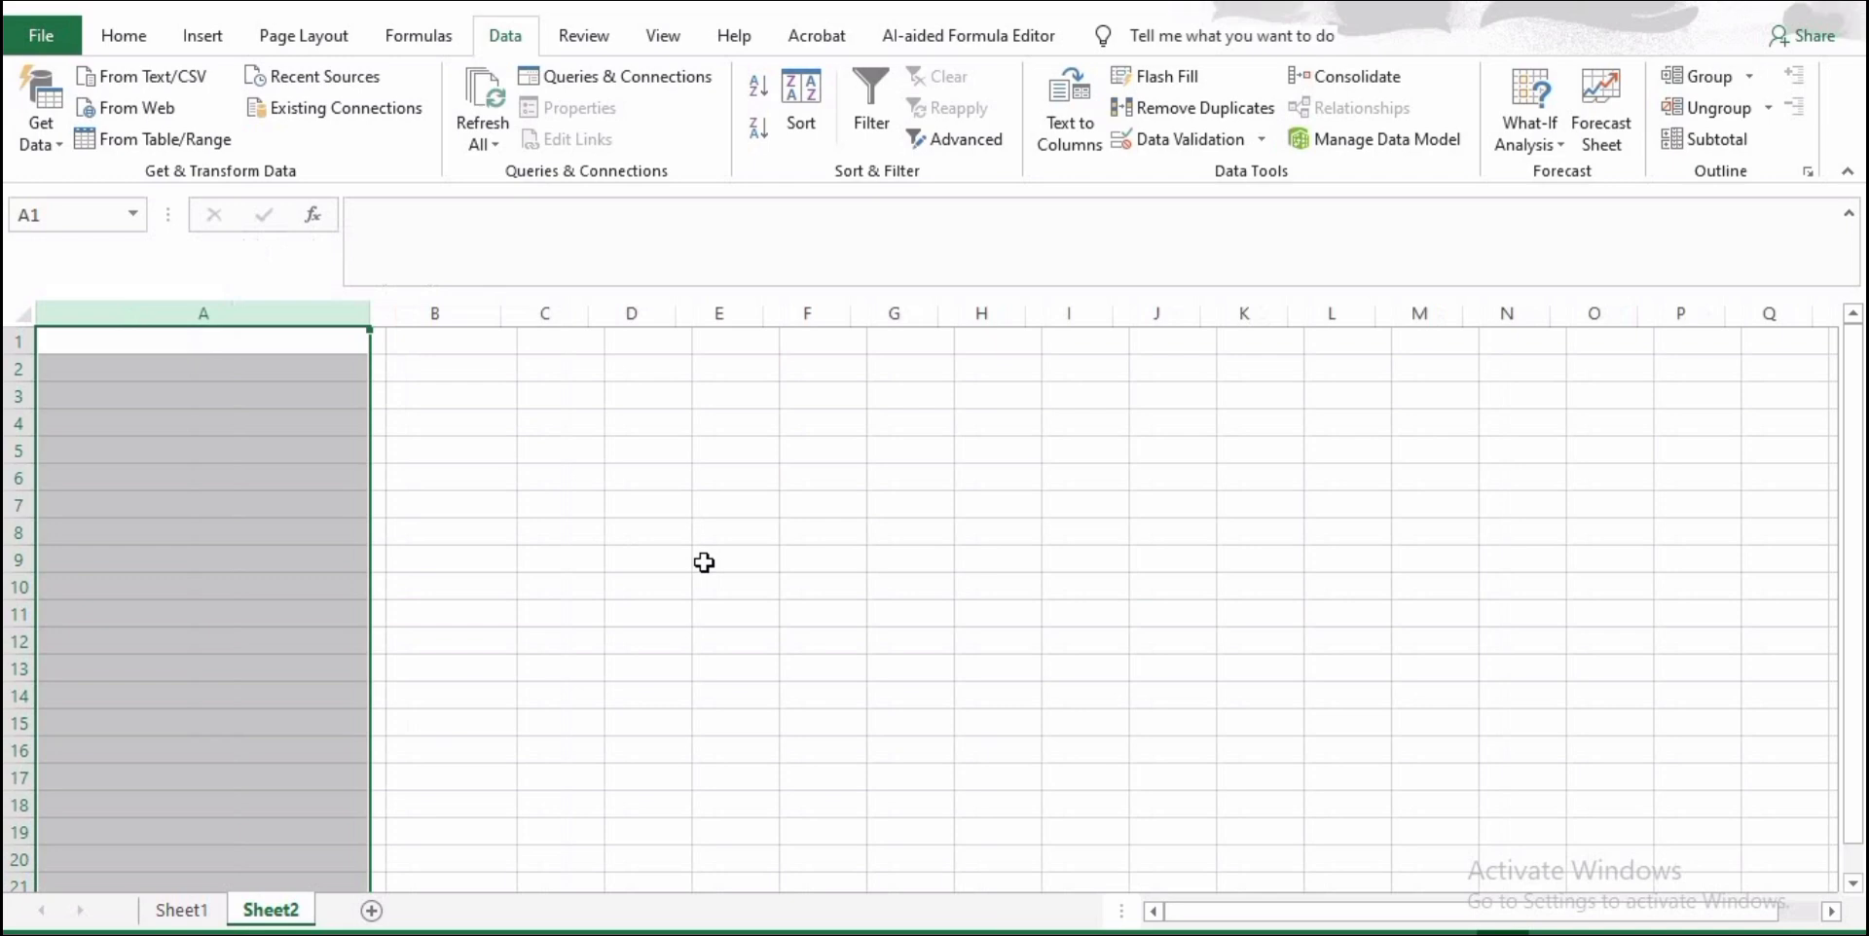
click(463, 472)
click(328, 334)
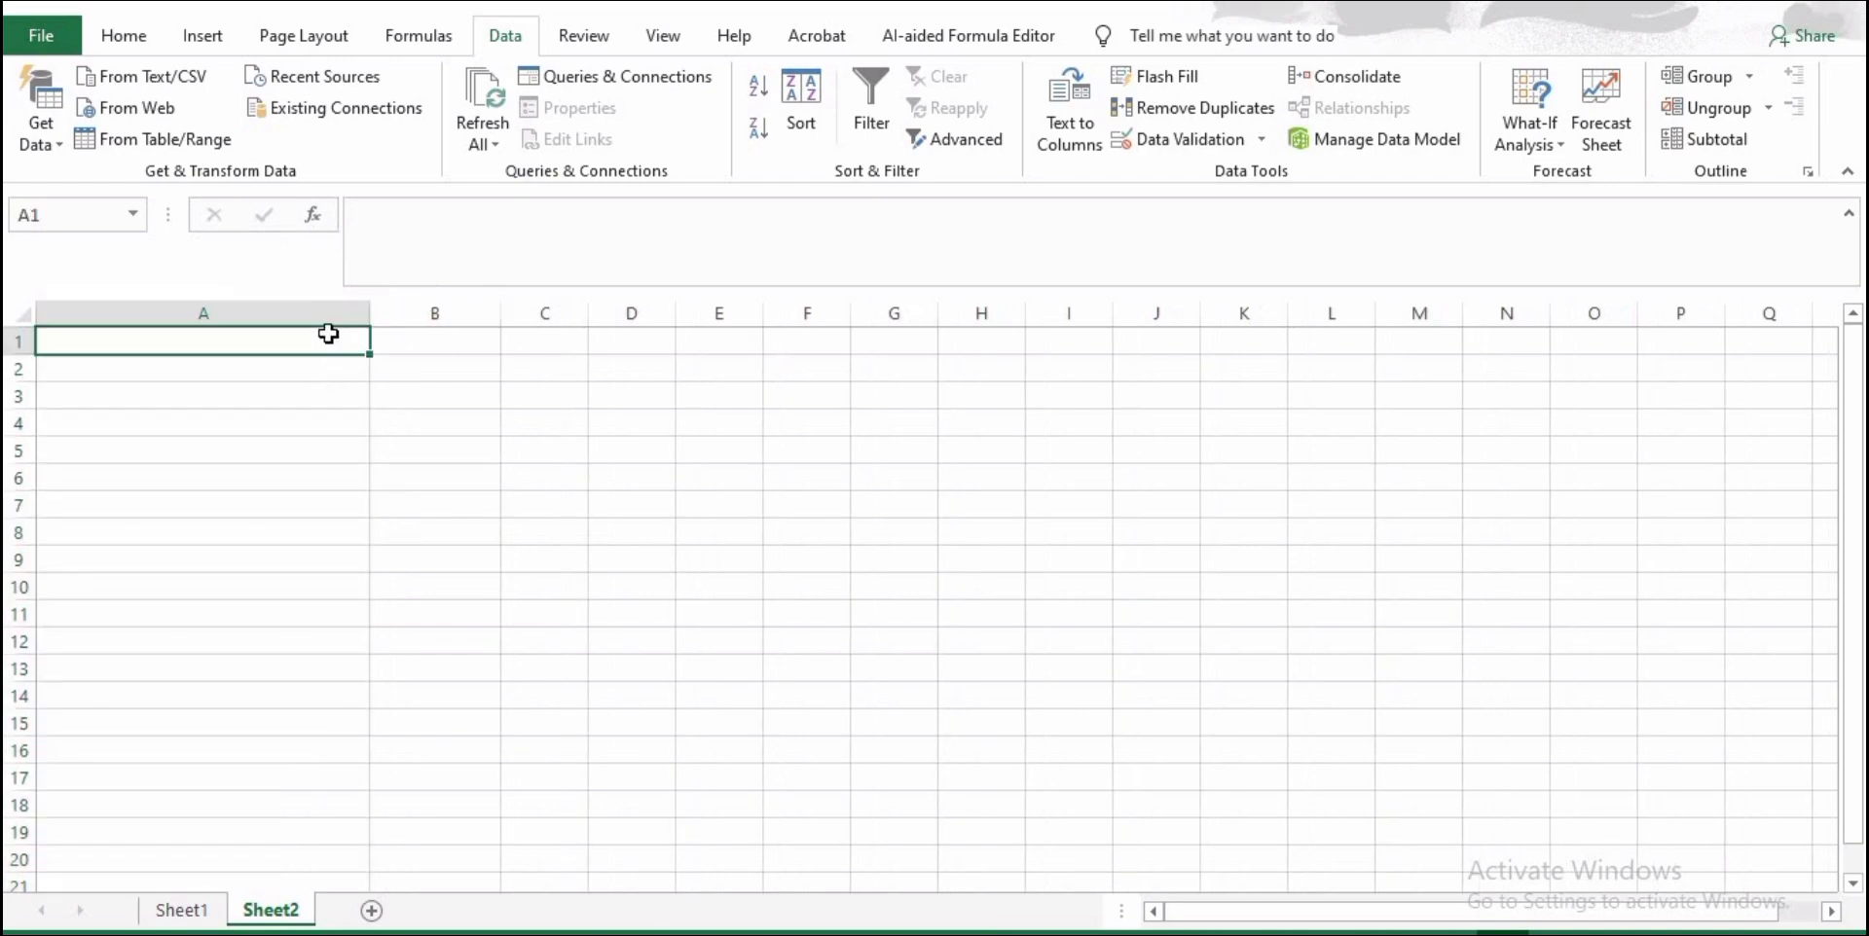
- Review the Employee ID column on Sheet1 and return to Sheet2
click(181, 910)
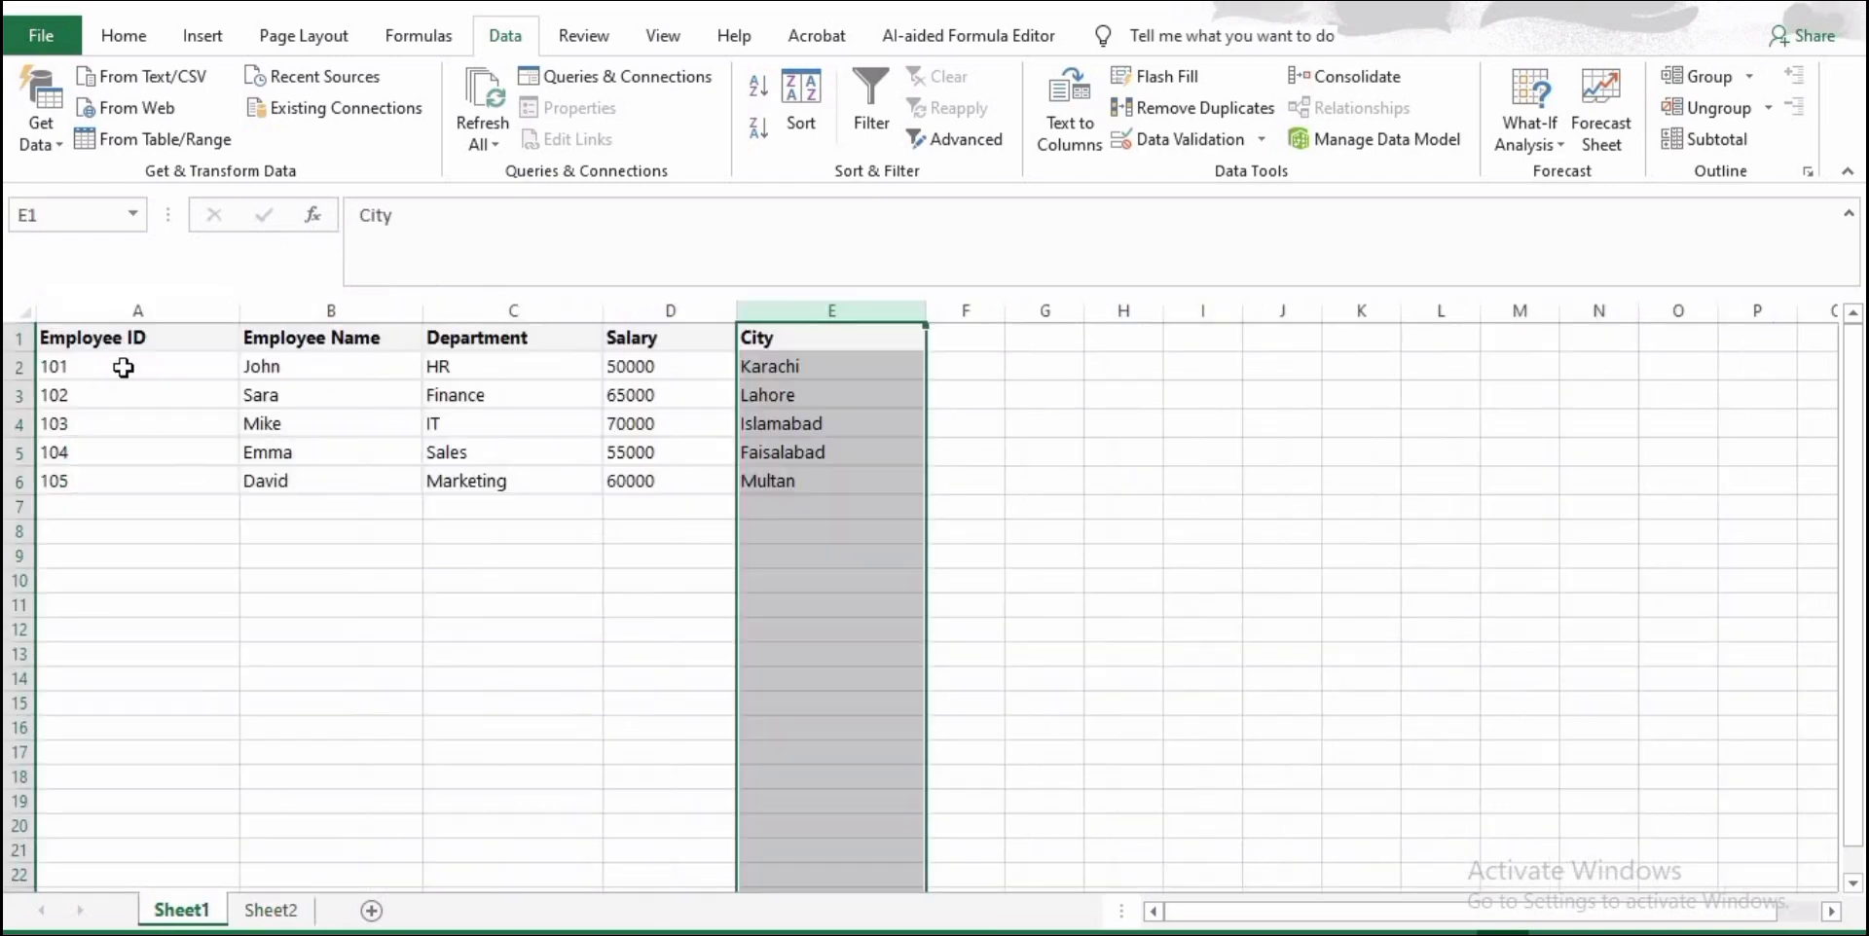
click(134, 338)
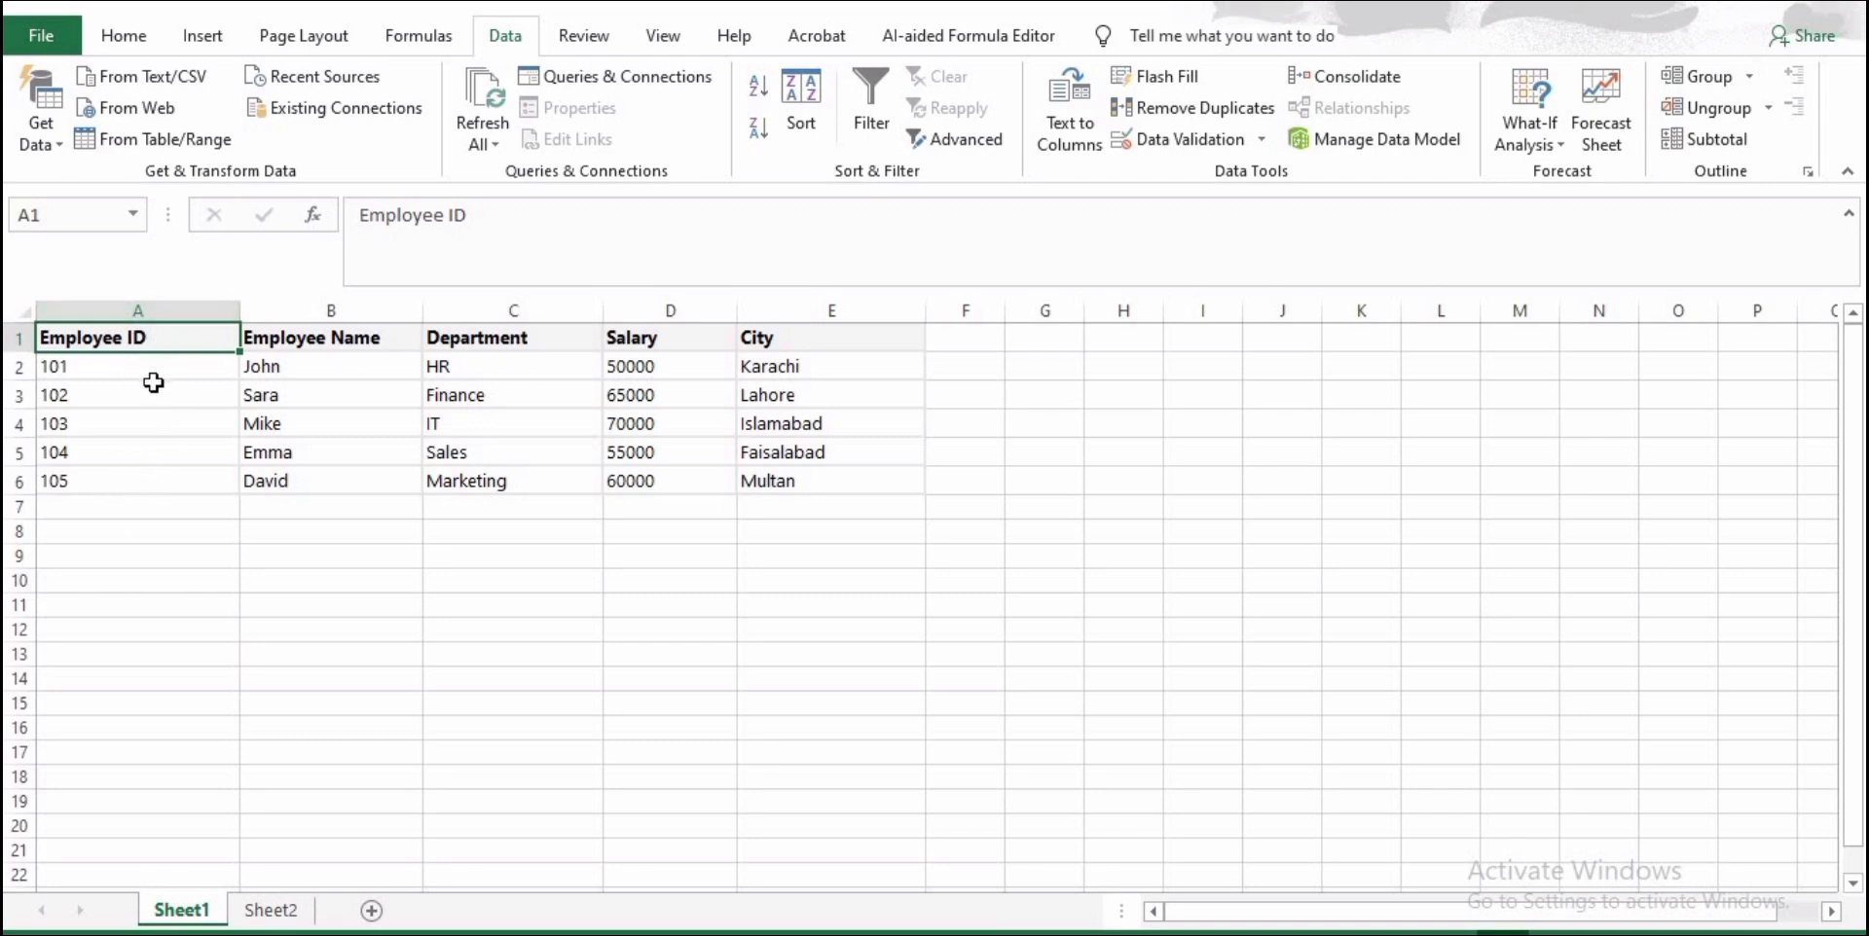
click(166, 310)
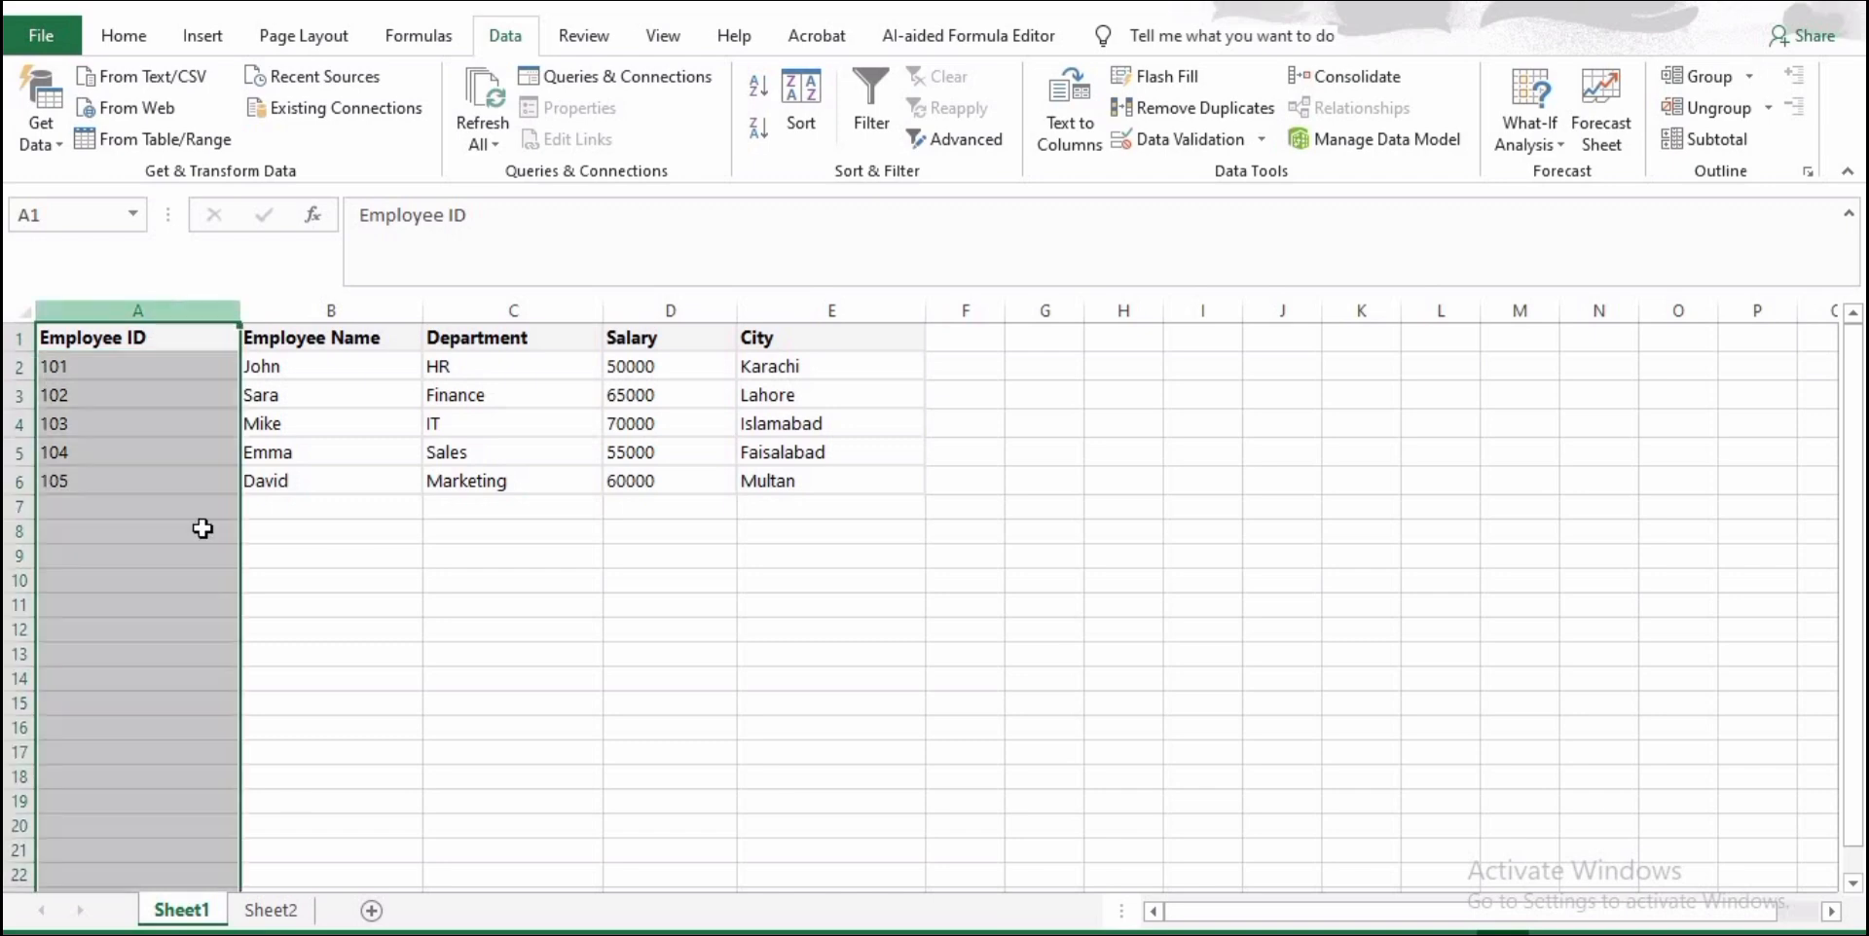
click(297, 830)
click(286, 910)
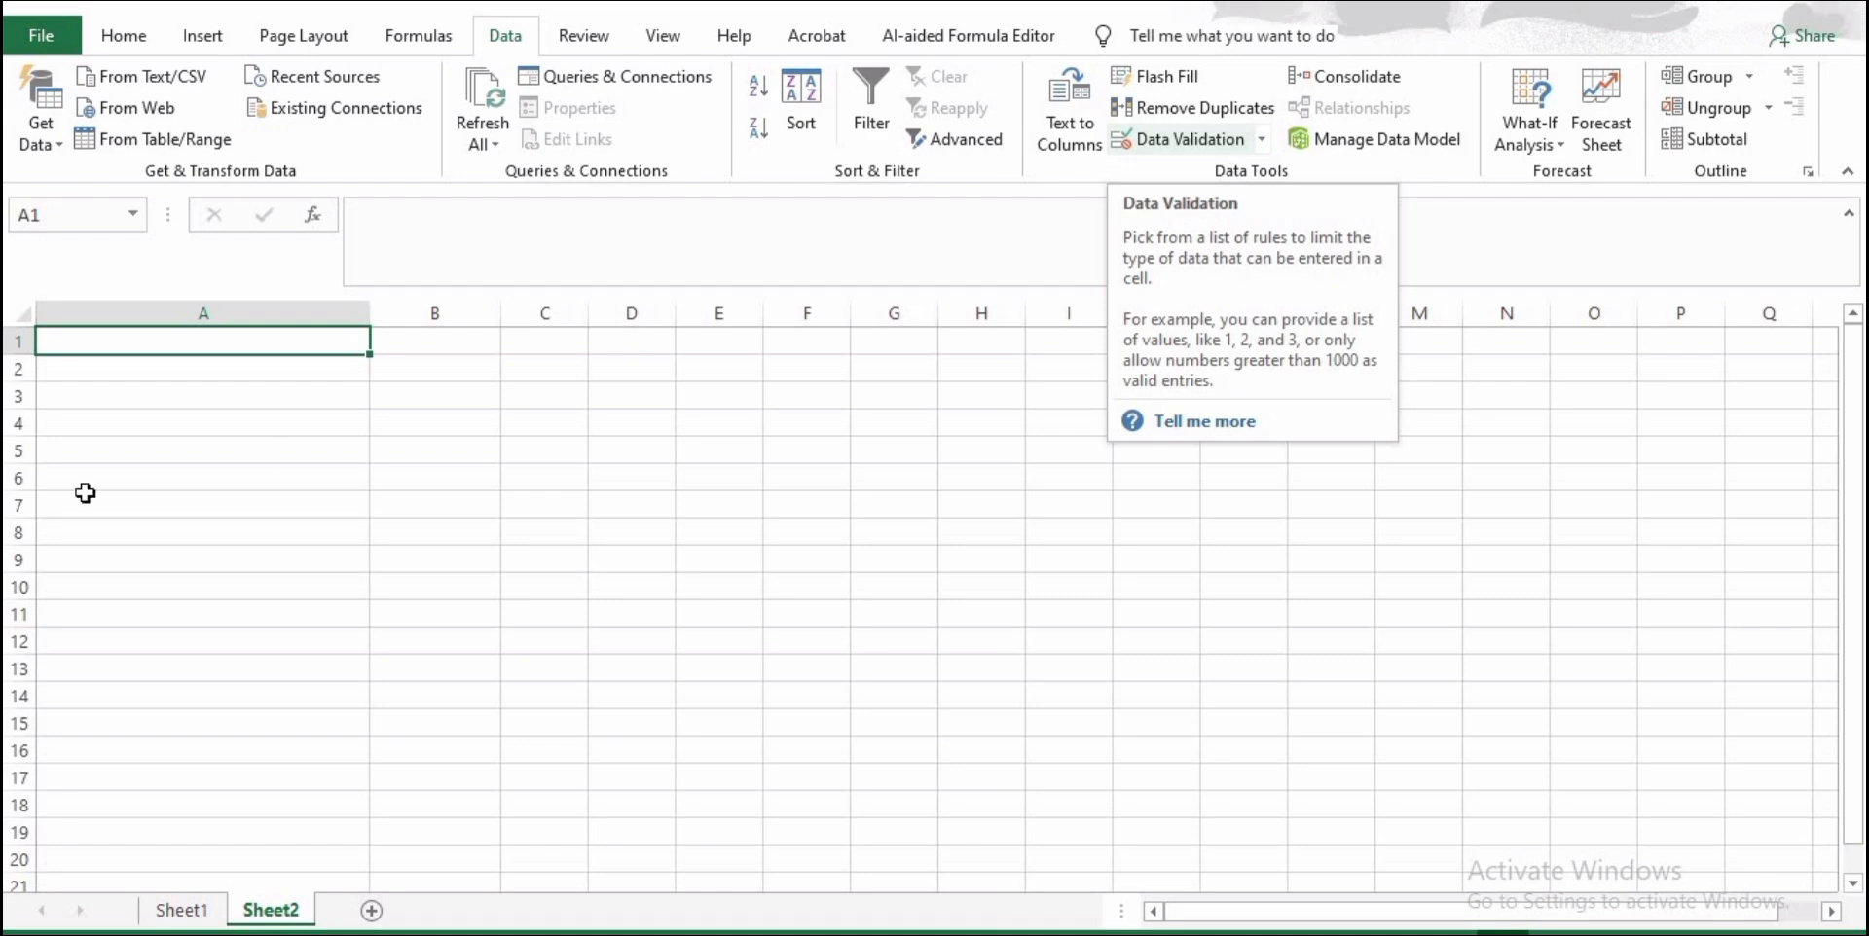
- Enter the heading EMPLOYEE ID in cell A1 of Sheet2
click(395, 252)
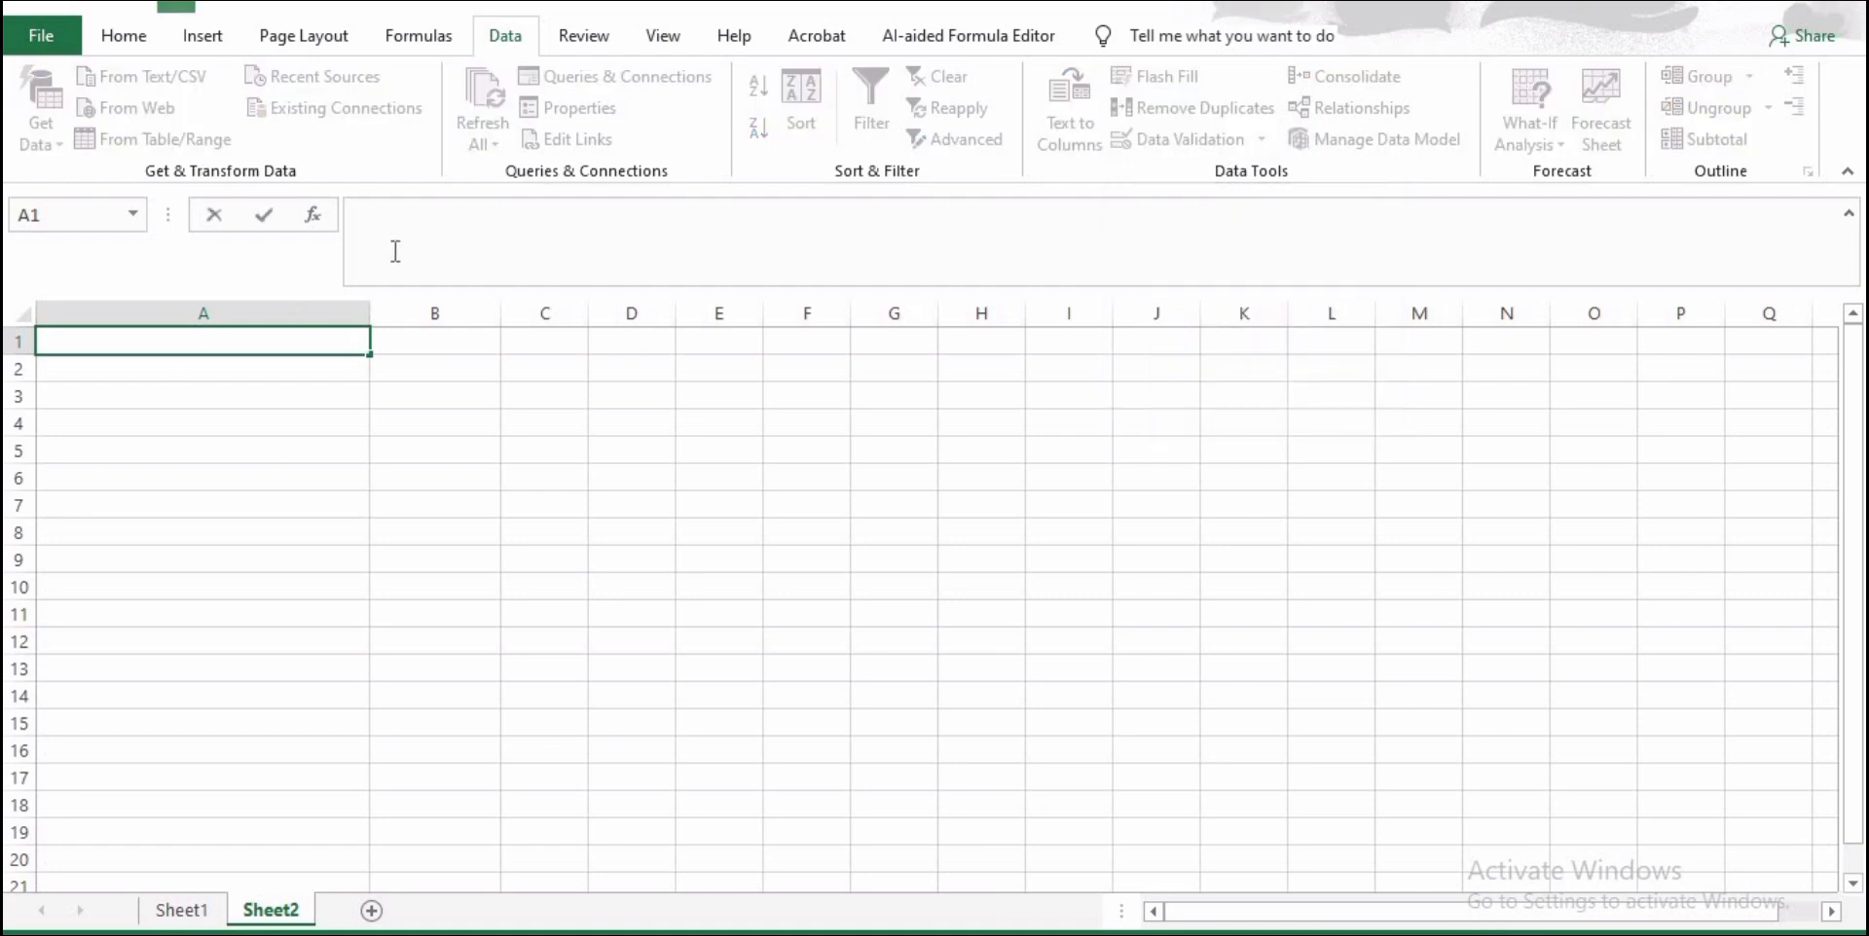
text(EMPLOYEE )
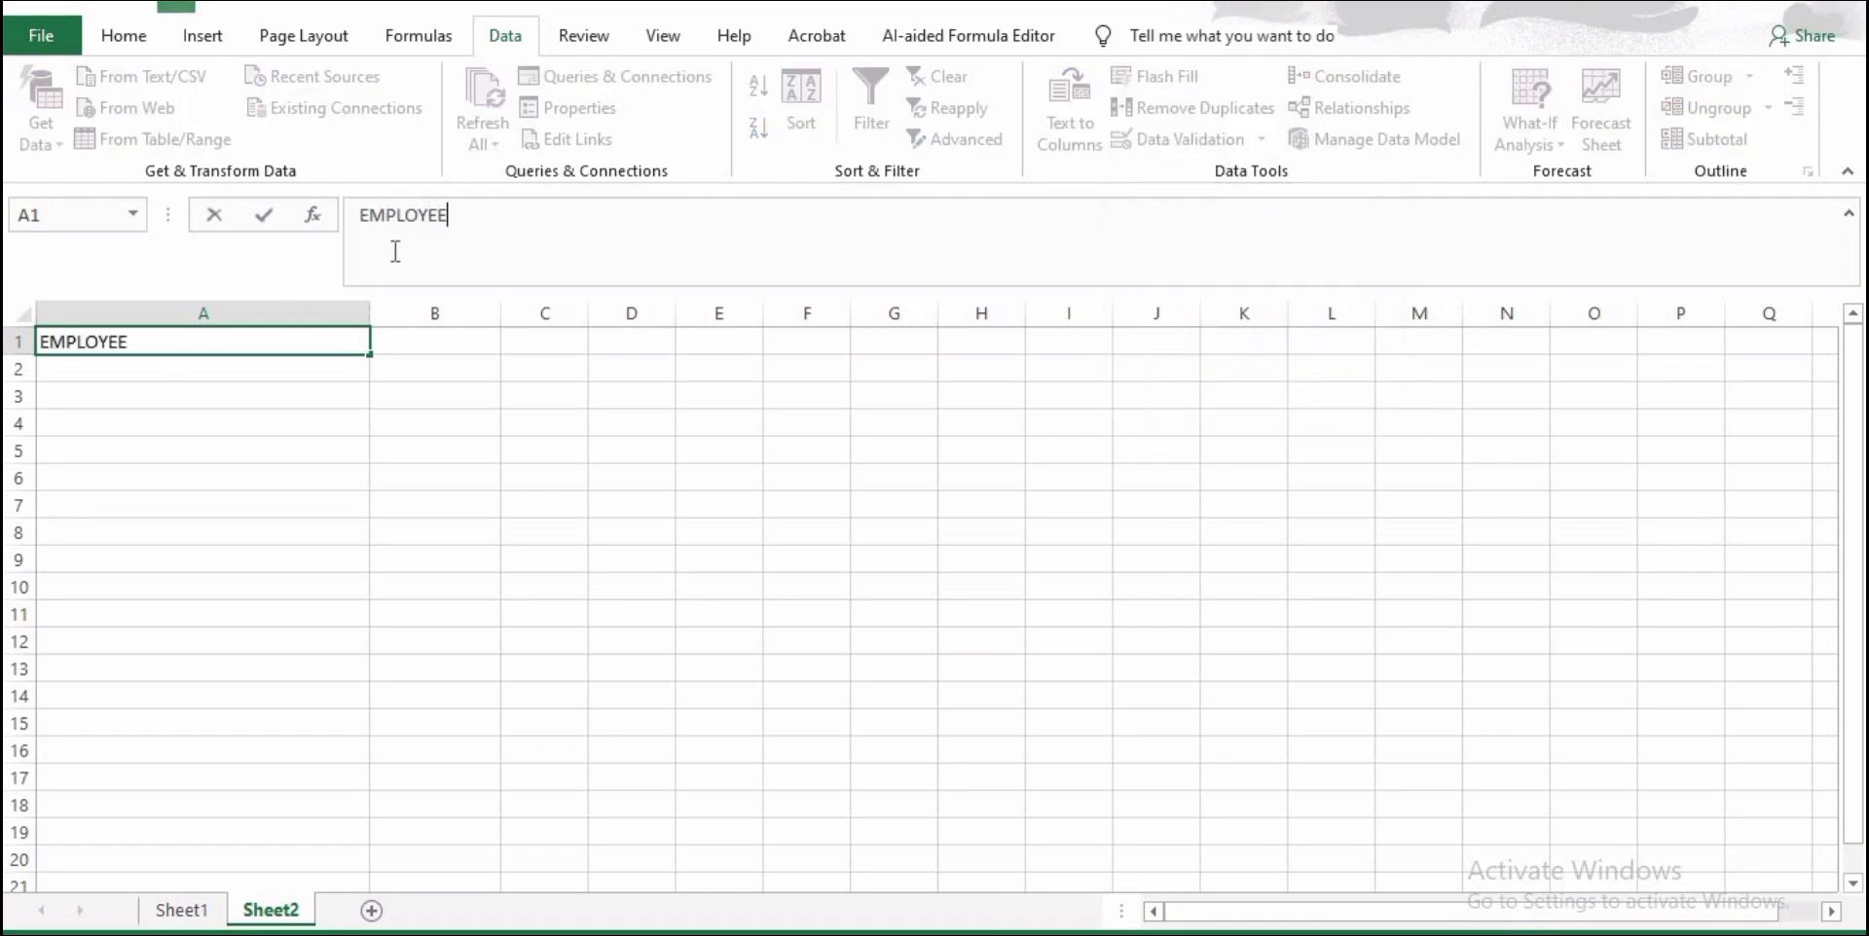
text(ID)
- Copy the header row A1:E1 from Sheet1 and paste it into A1:E1 of Sheet2
click(181, 910)
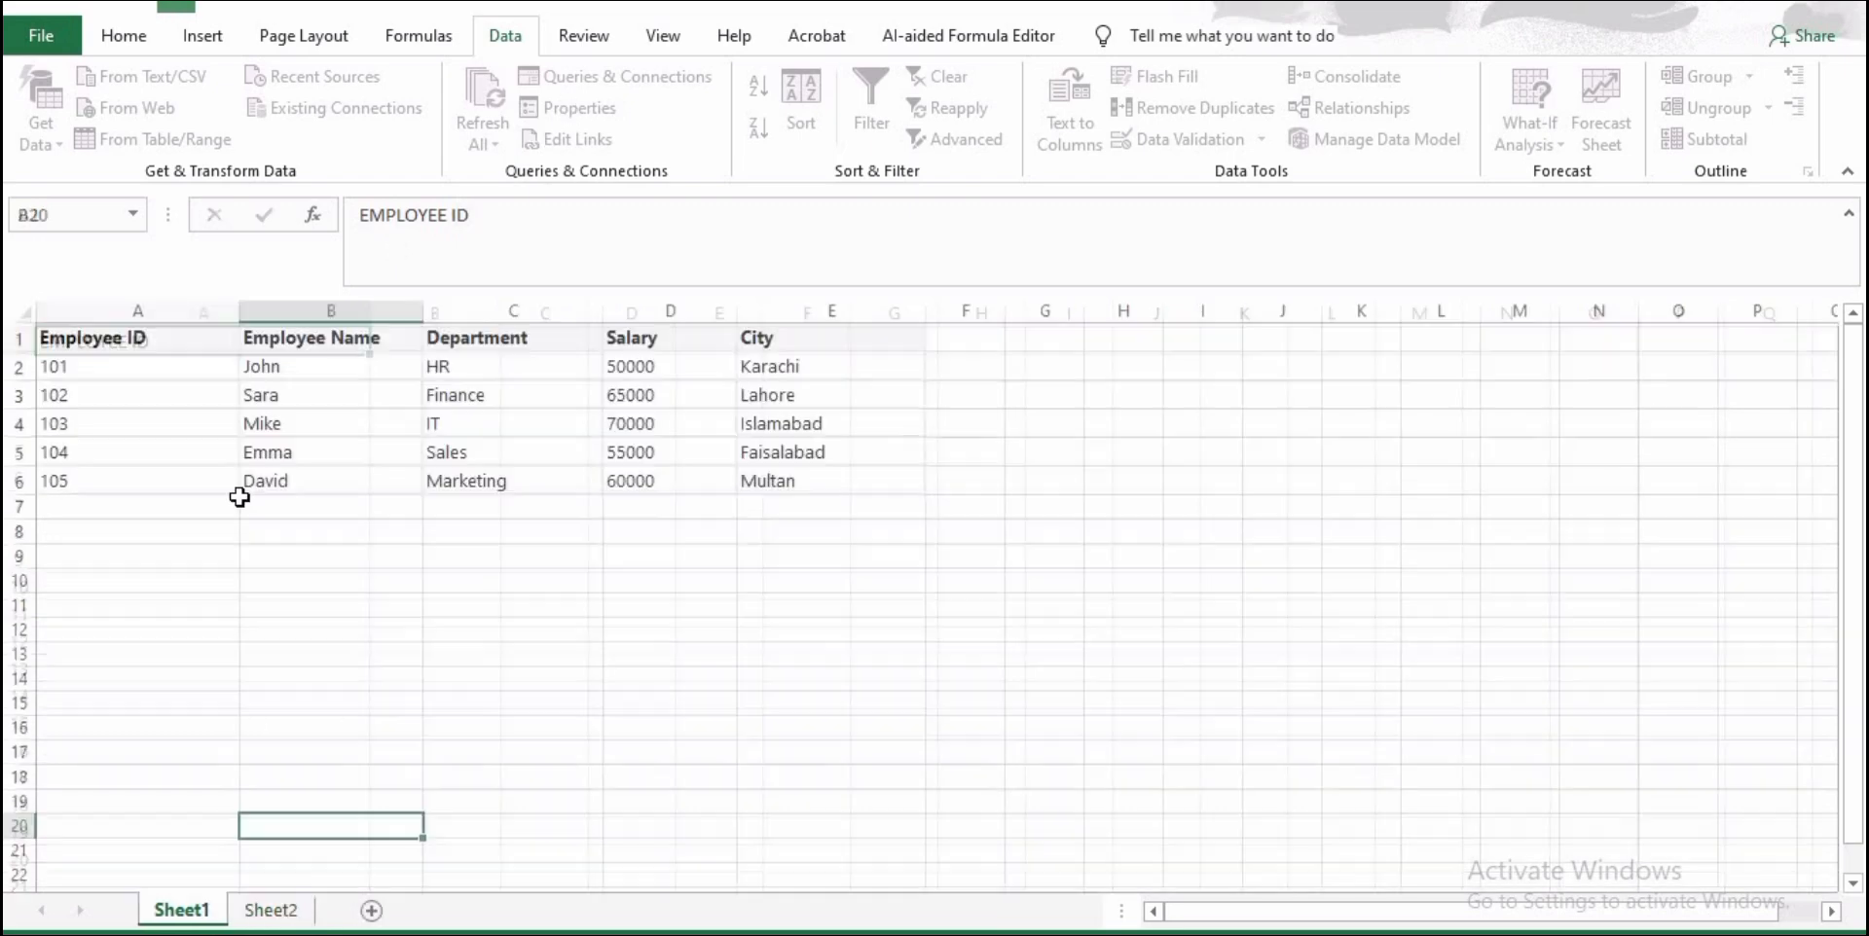
drag(137, 343, 767, 346)
right_click(767, 347)
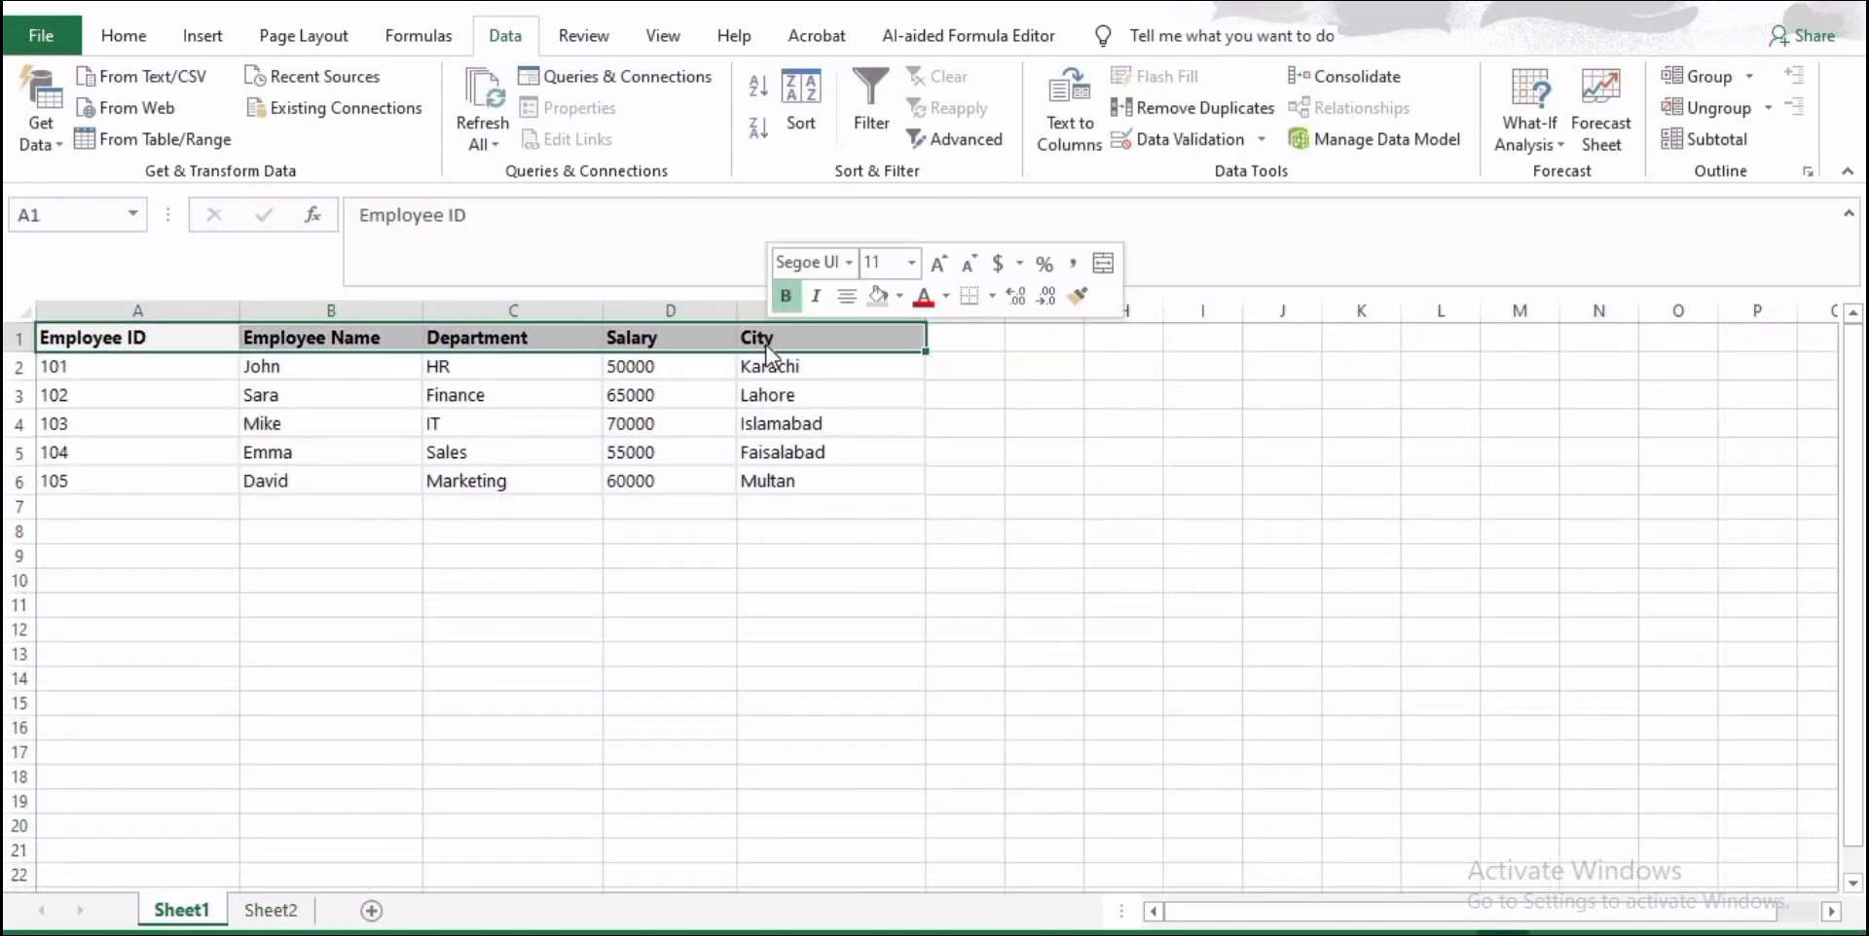
click(849, 401)
click(271, 910)
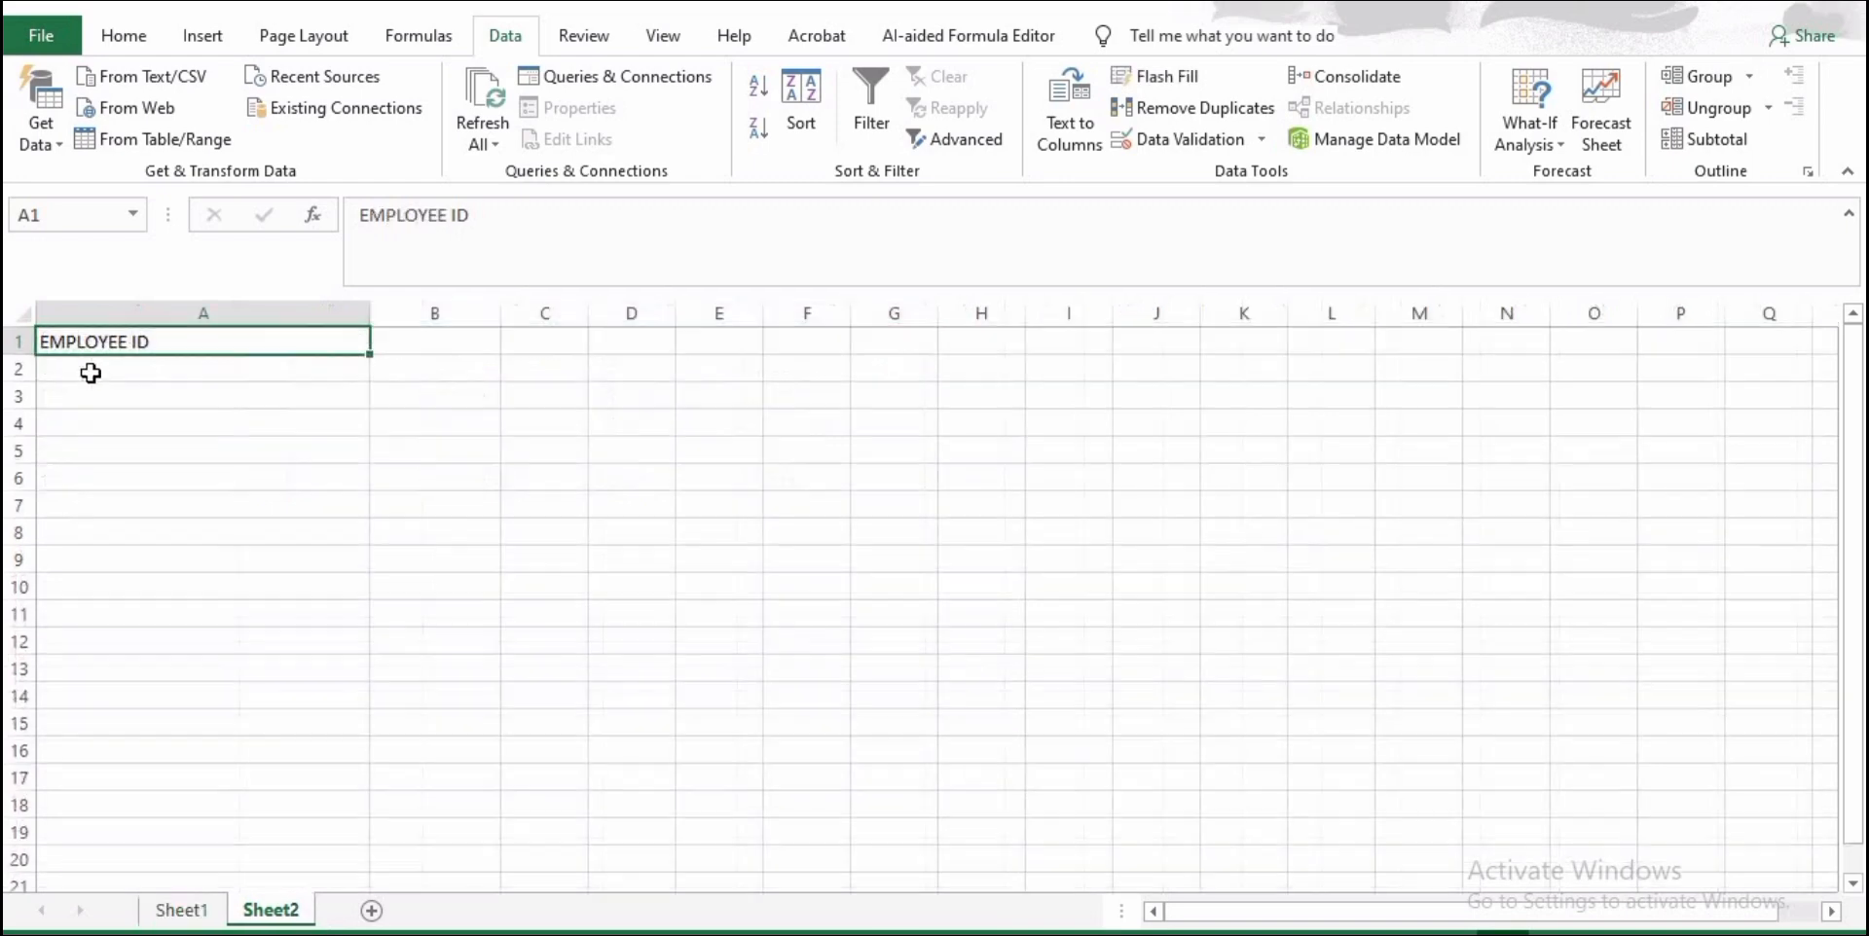
drag(137, 343, 725, 351)
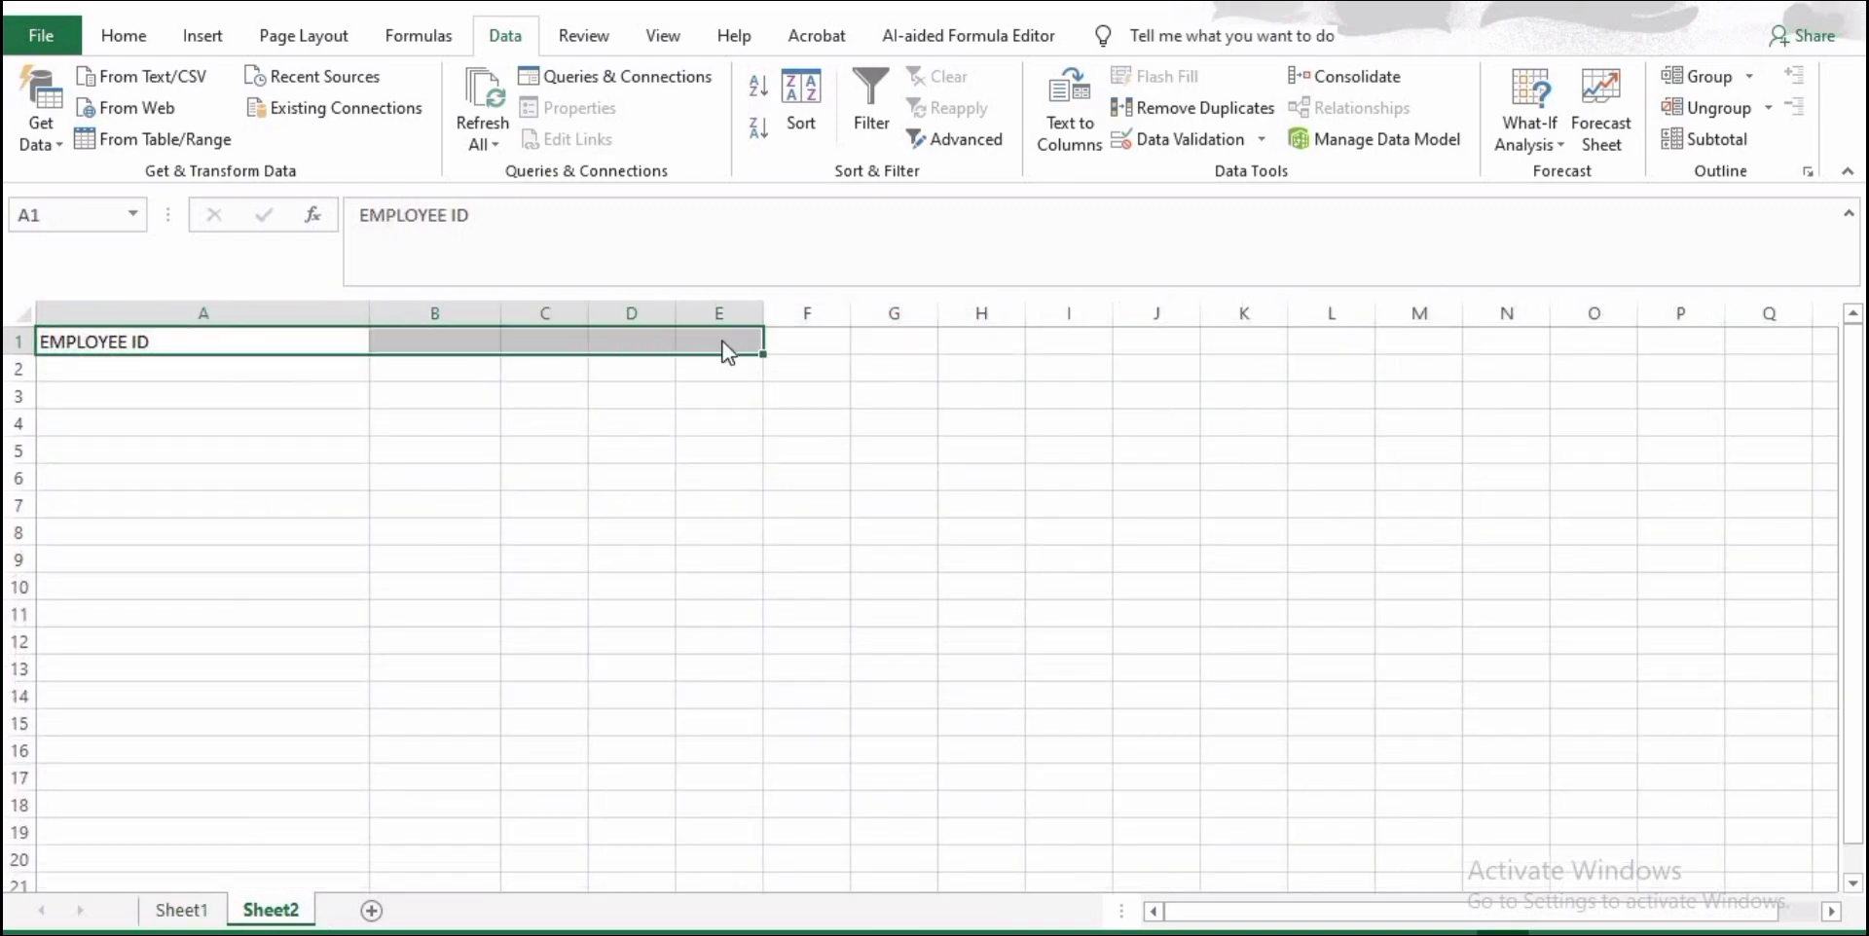
right_click(725, 350)
click(790, 469)
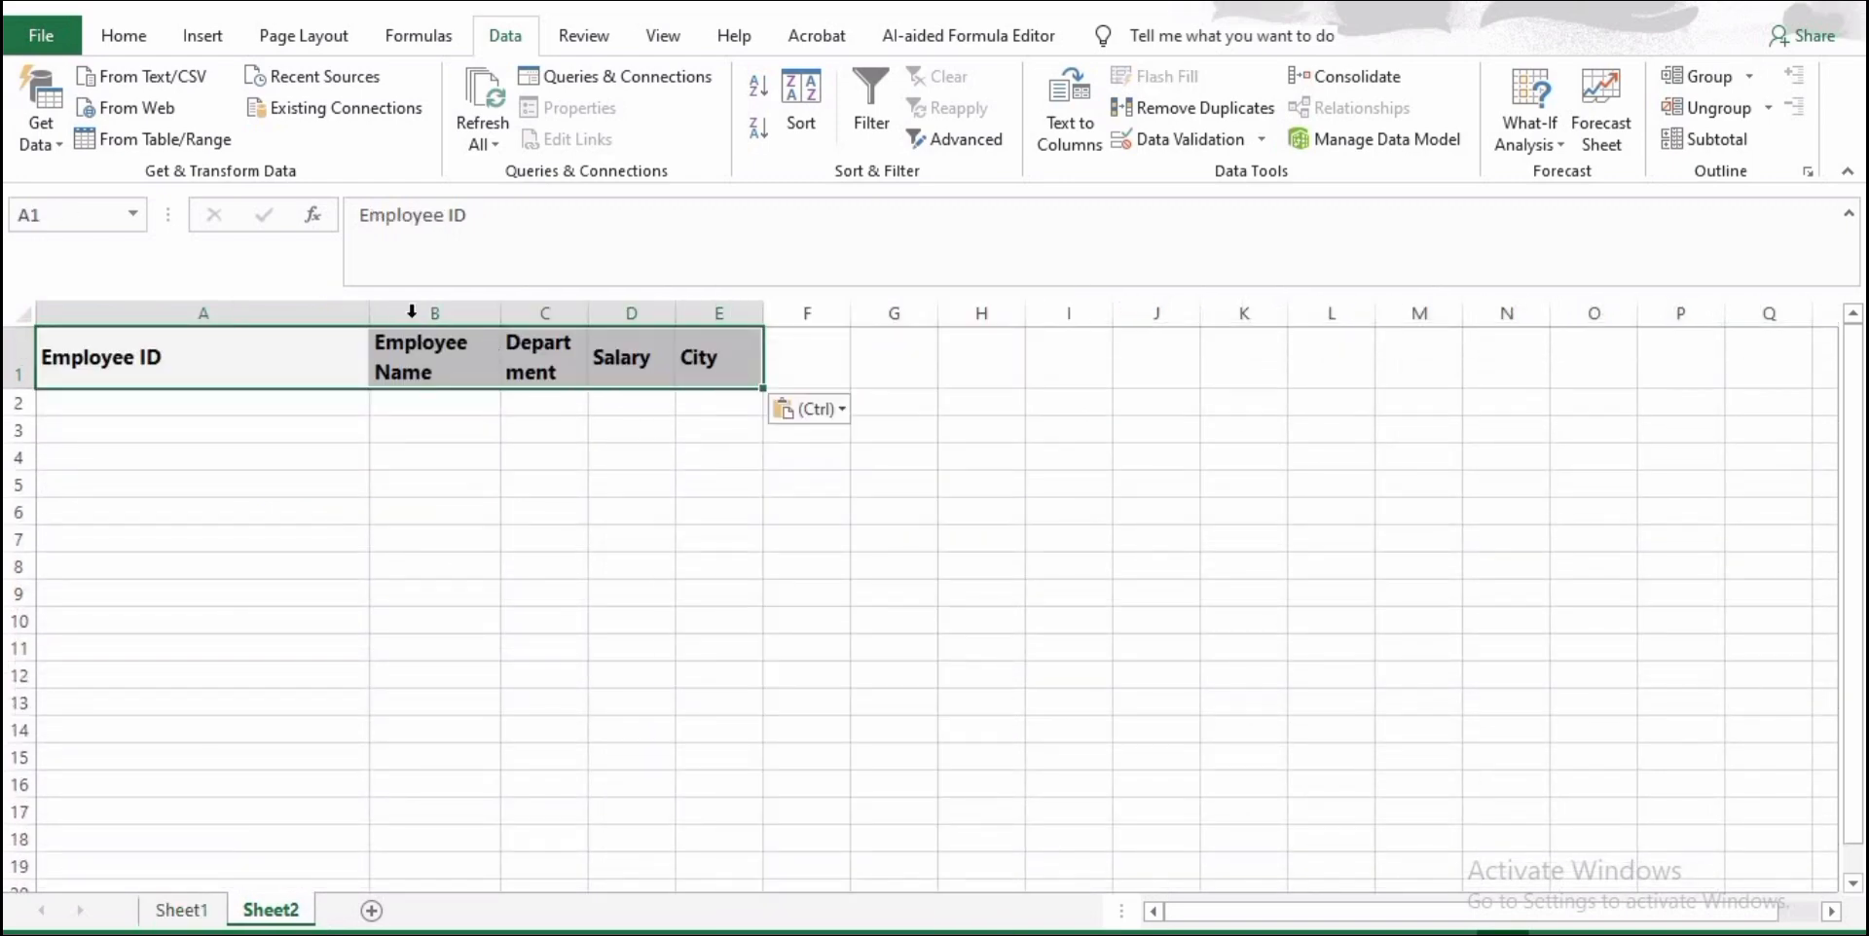
- Widen the Sheet2 columns with the pasted headings so that Employee Name and Department each fit on one line
click(486, 312)
drag(502, 314, 909, 313)
click(630, 309)
click(776, 312)
click(856, 312)
- Add list data validation to cell A2 of Sheet2, using the employee IDs in Sheet1 A2:A6 as the source
click(321, 405)
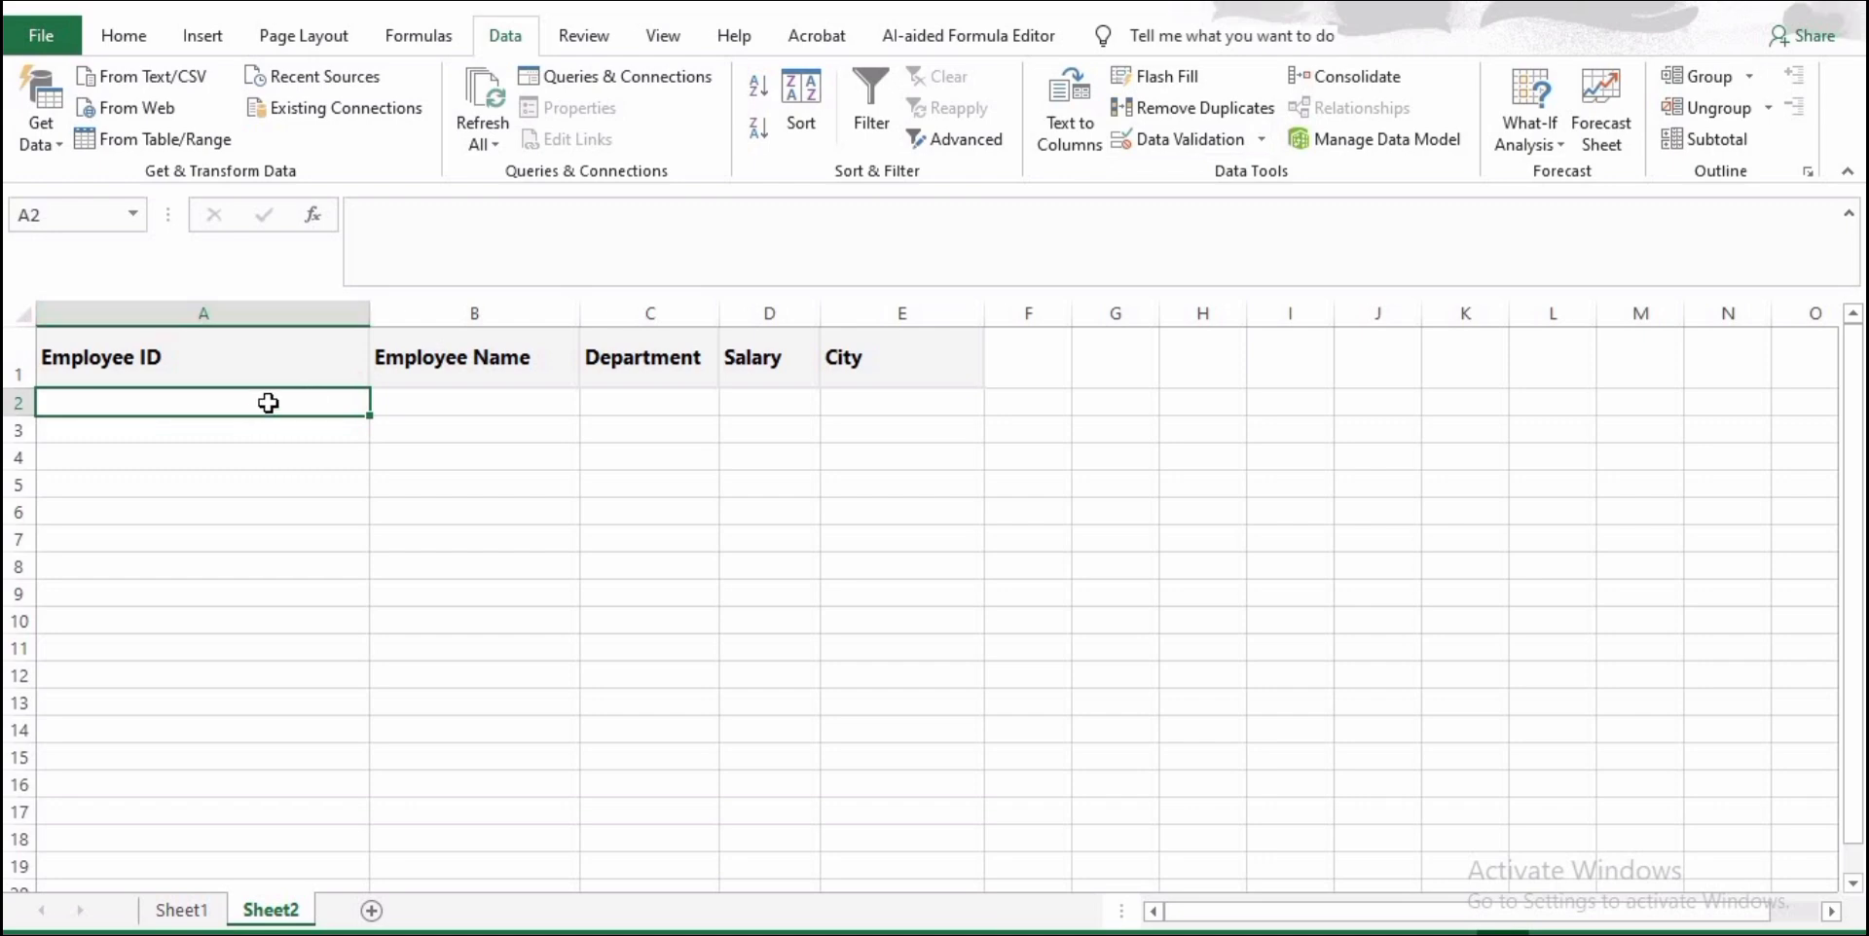
click(1195, 139)
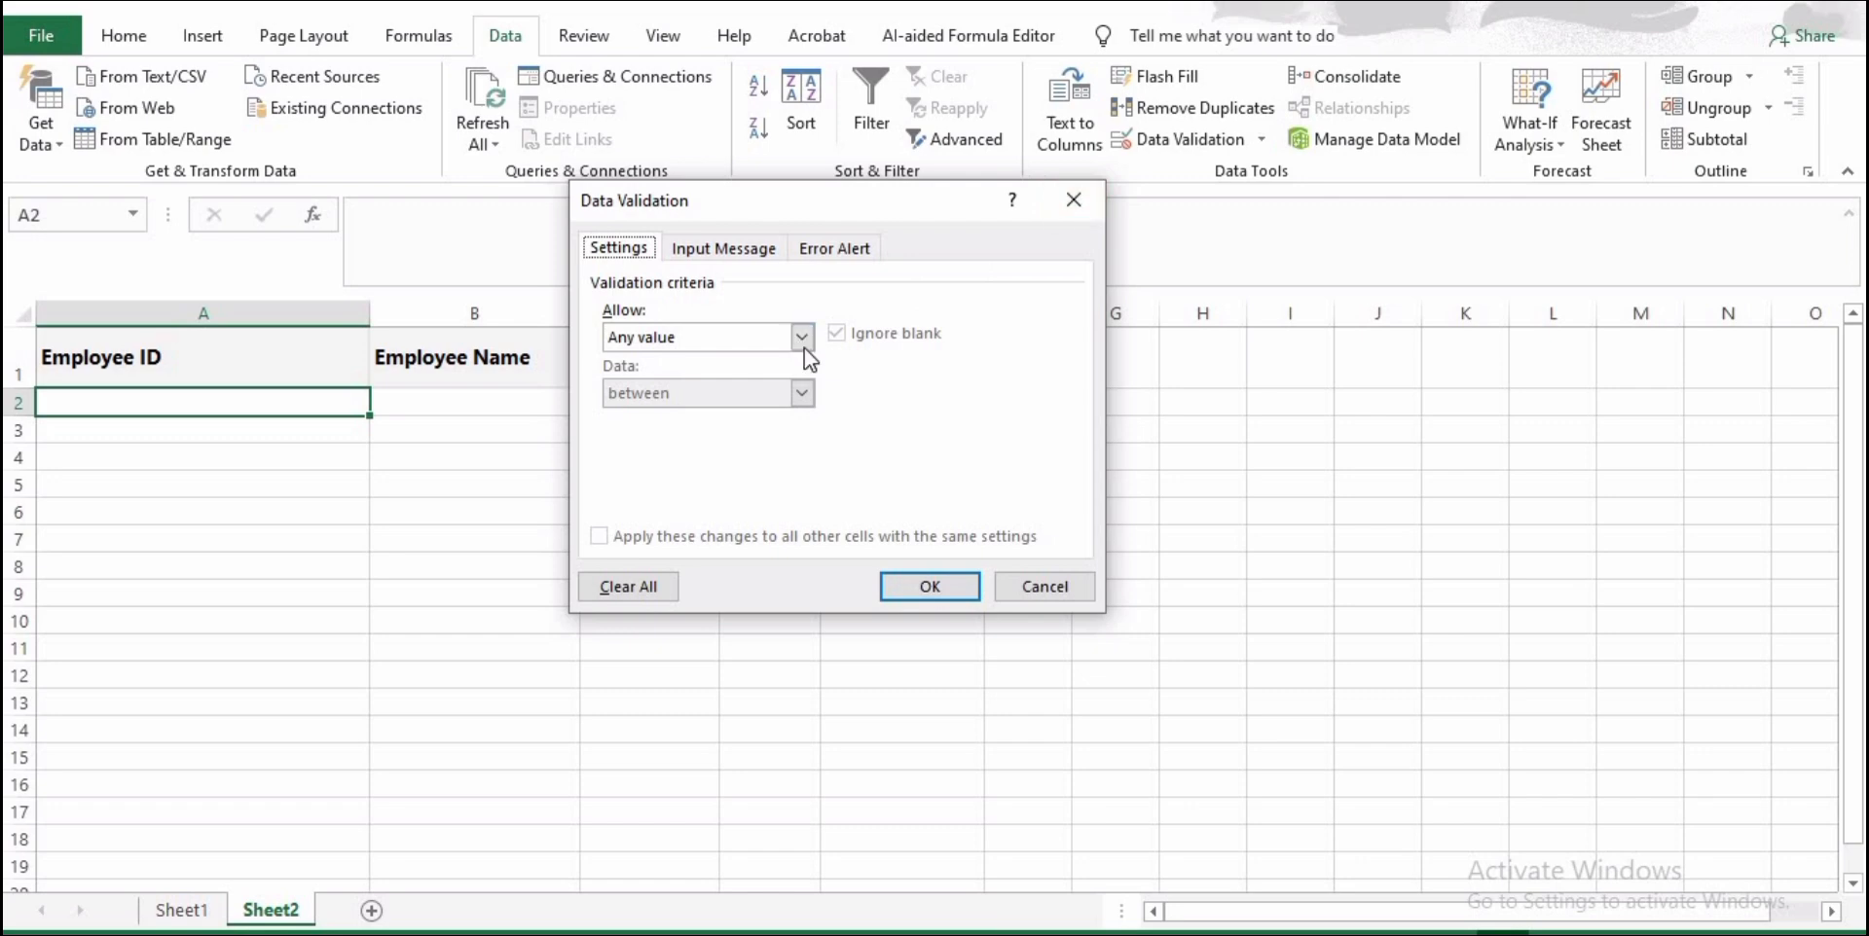
click(804, 335)
click(776, 409)
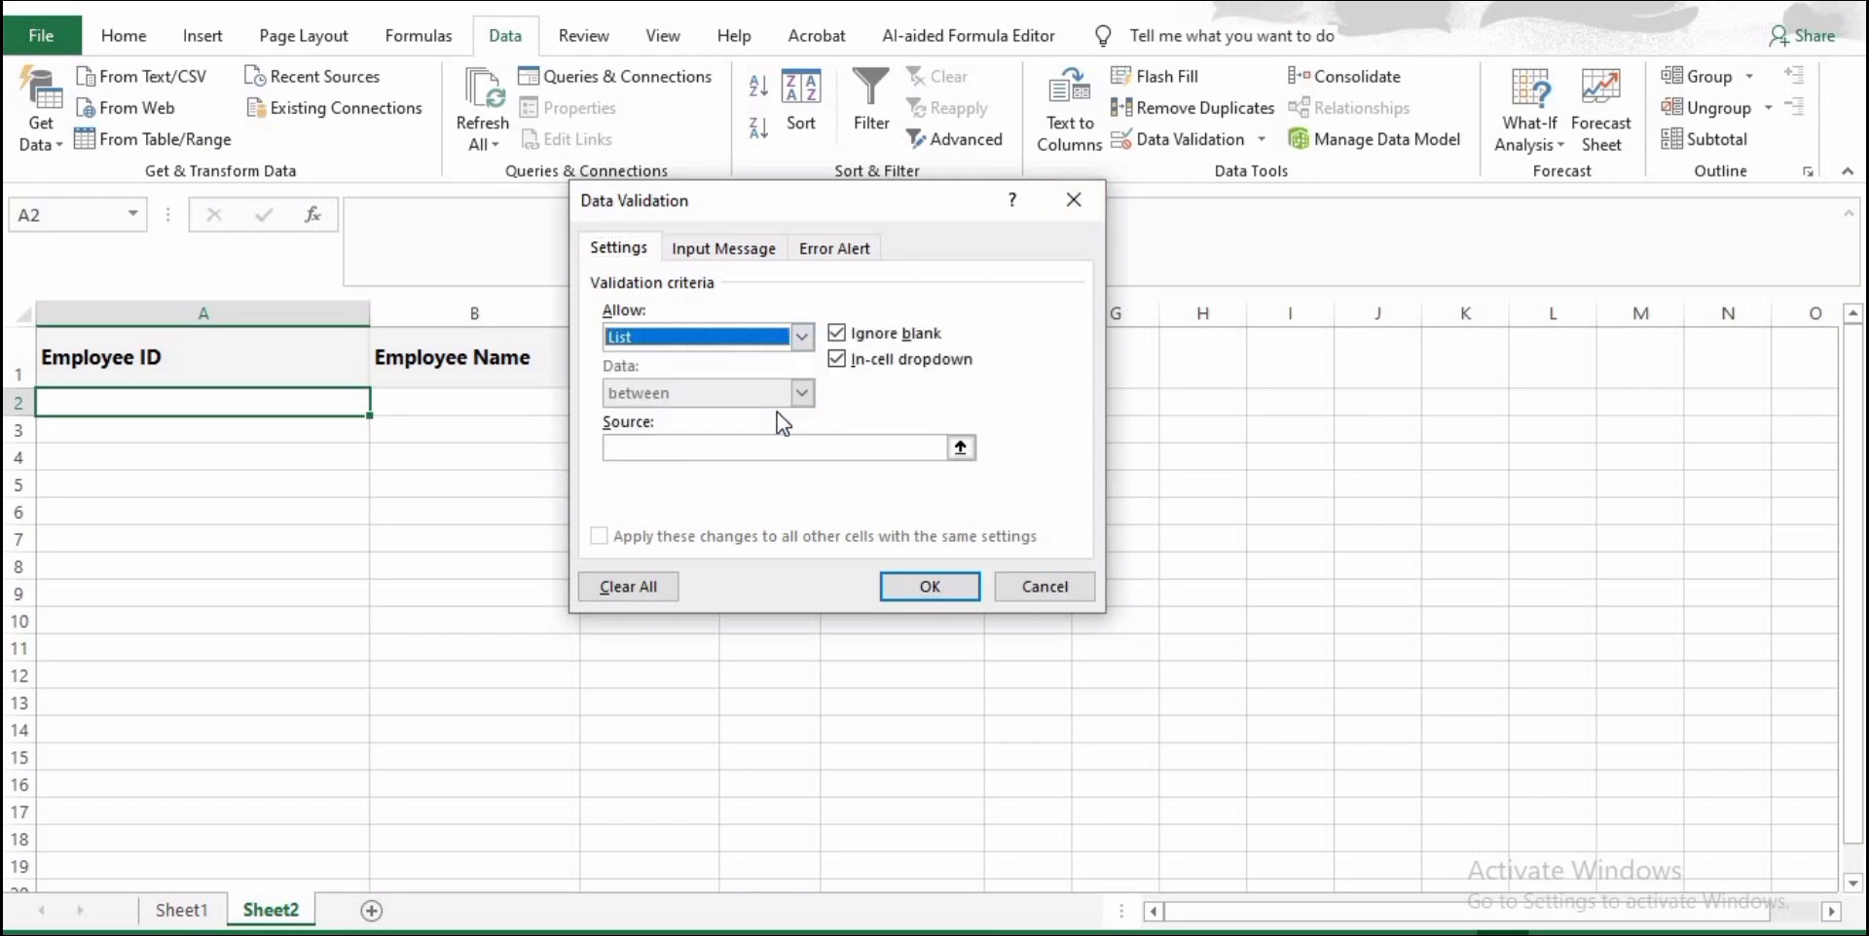
click(735, 452)
click(182, 910)
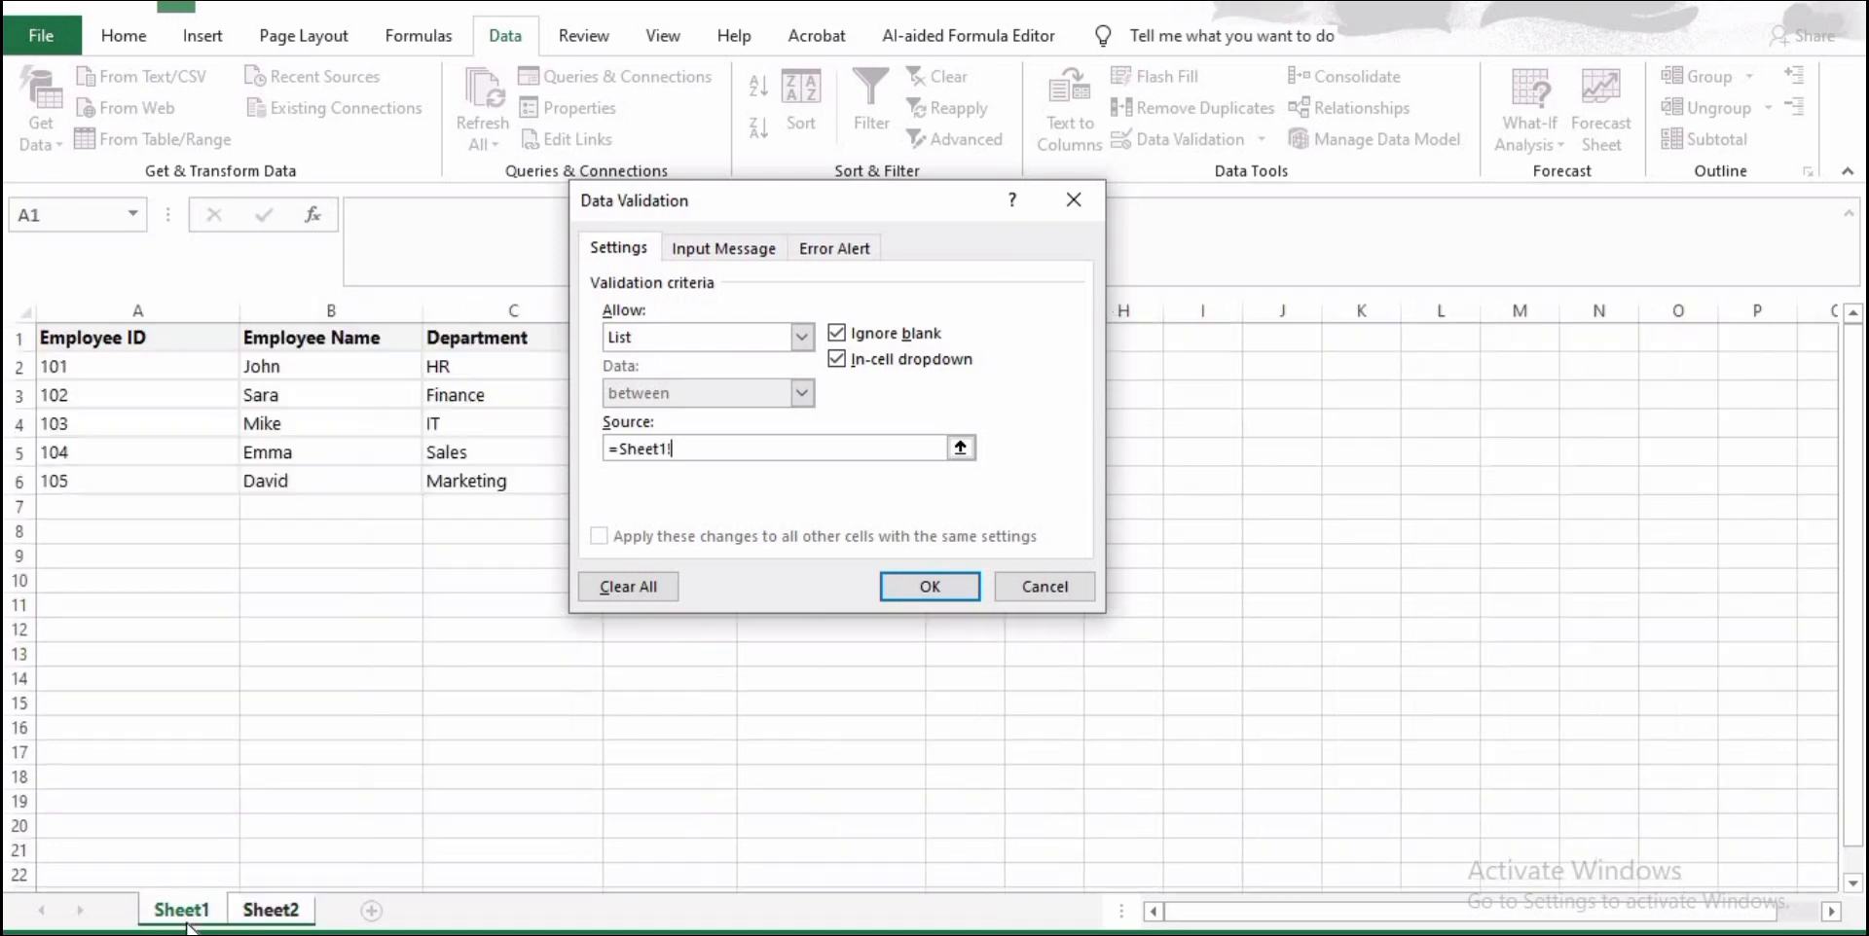
drag(118, 366, 126, 479)
click(929, 587)
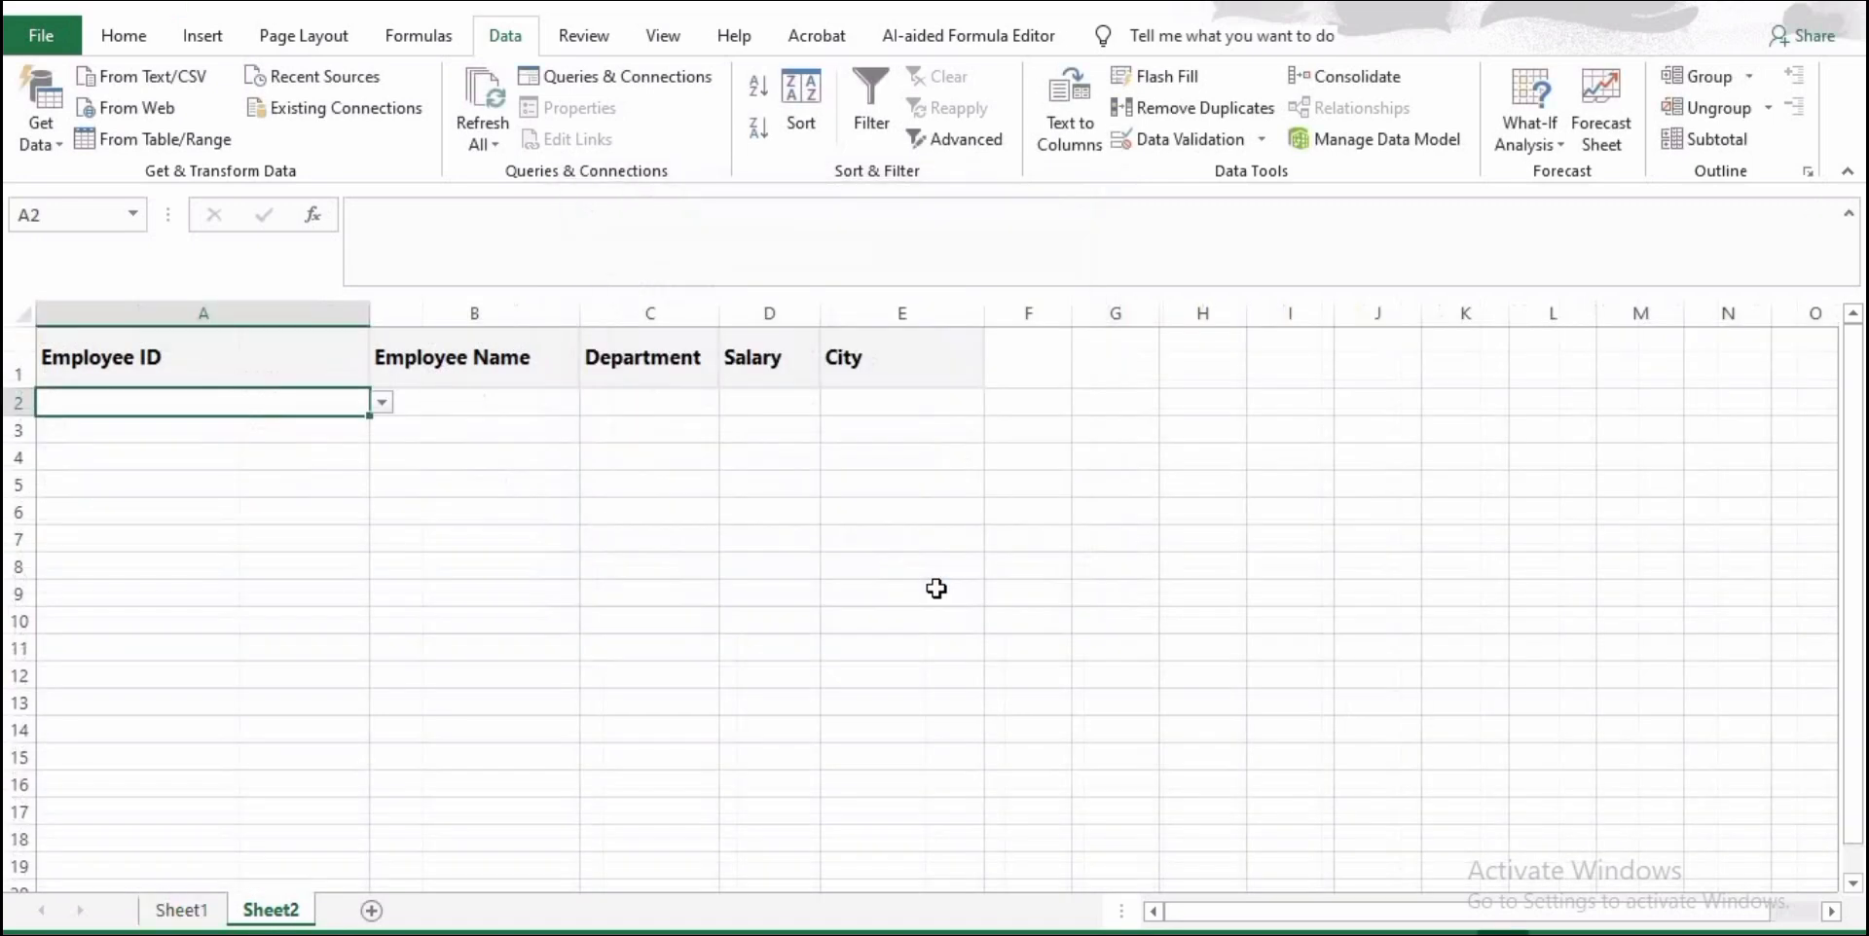
- Test the Employee ID drop-down list in A2 with its second entry and set the cell to the first entry
click(382, 405)
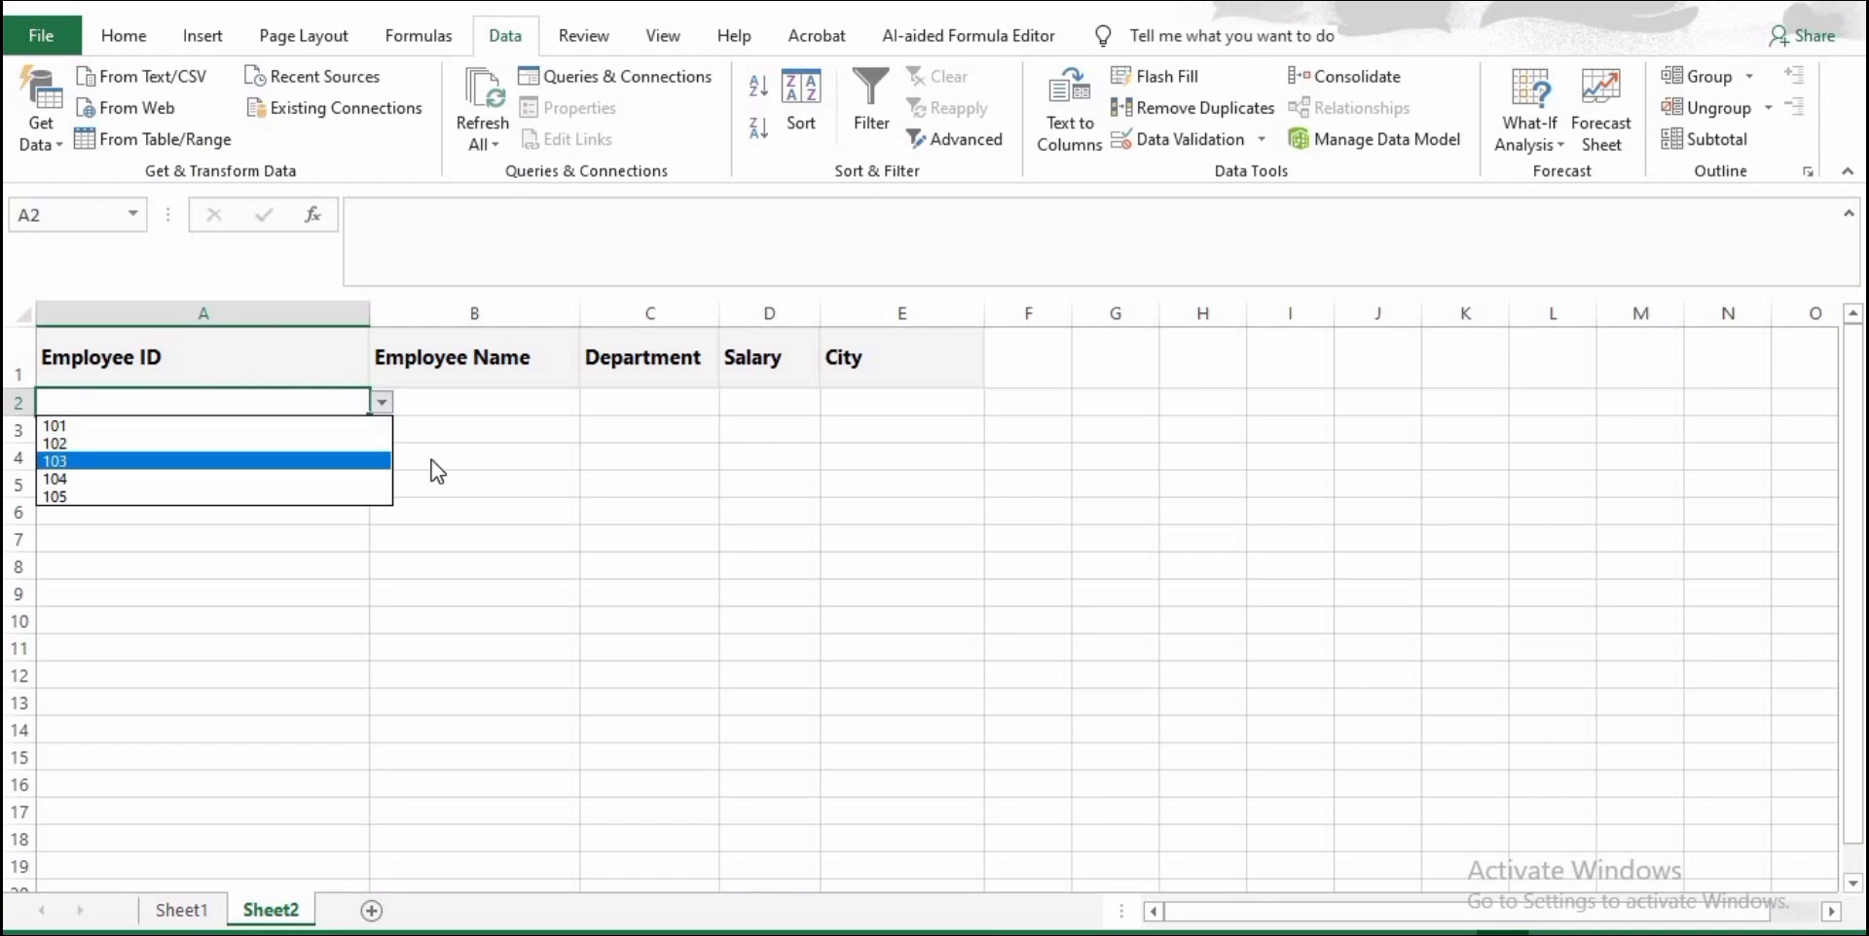
click(98, 443)
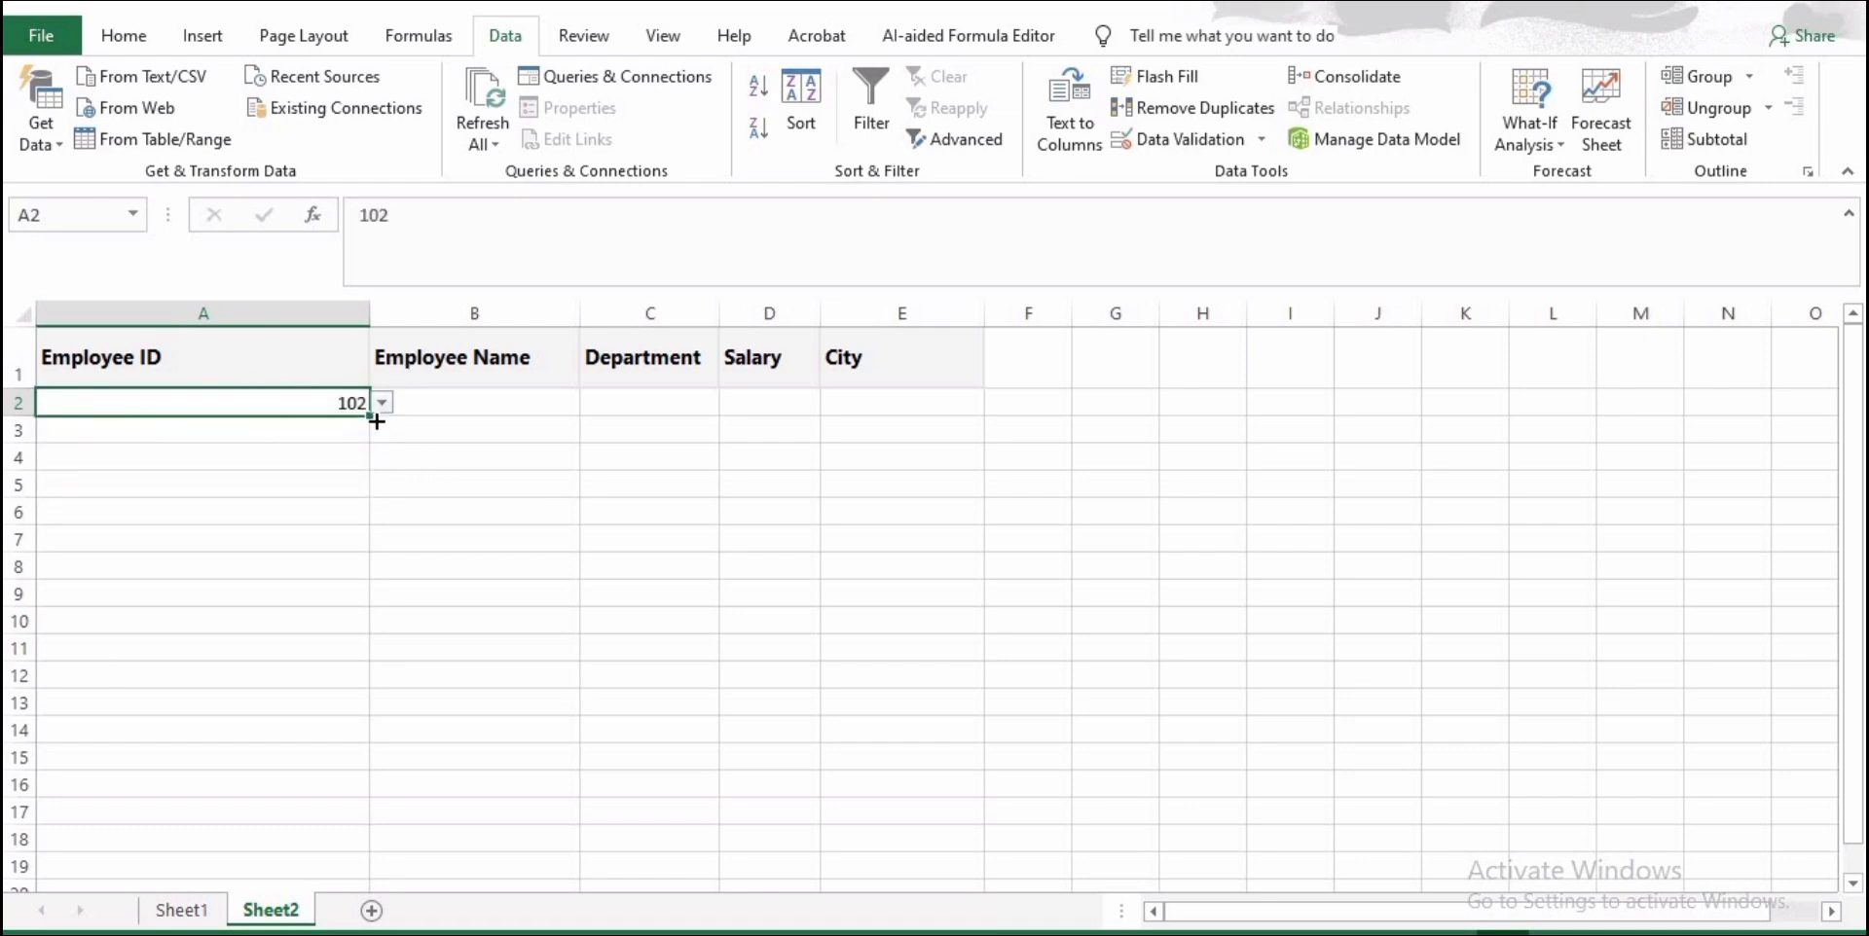
click(383, 402)
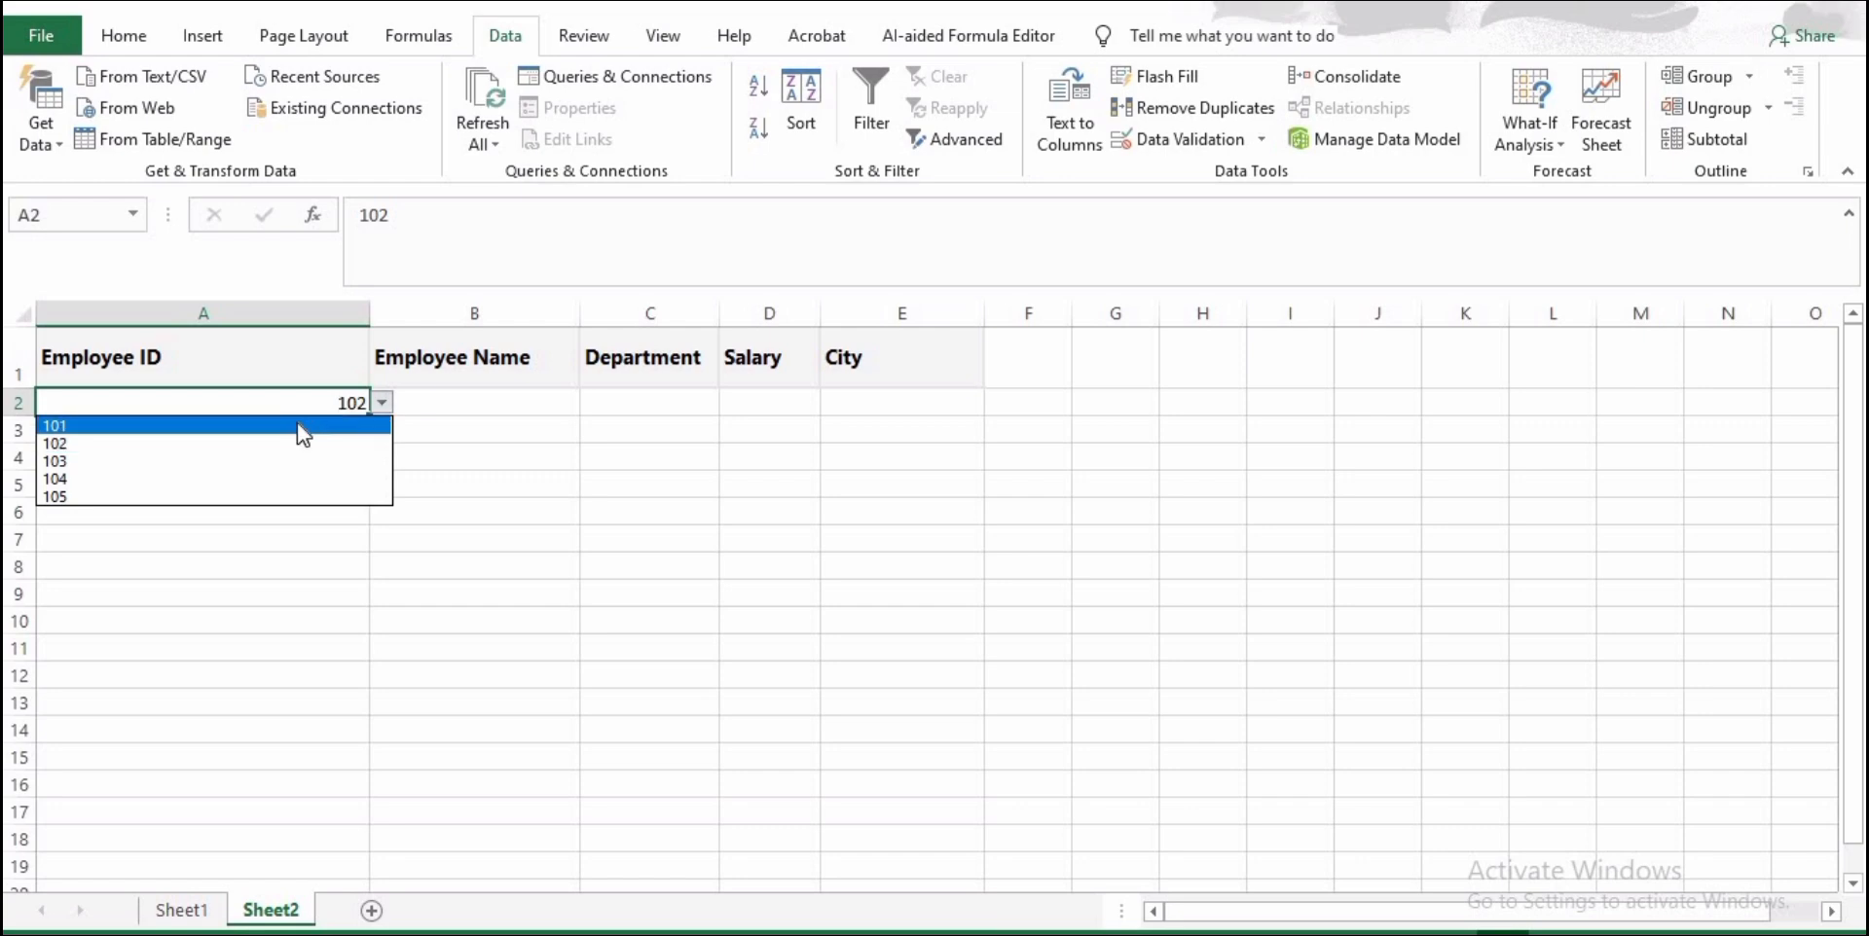
click(296, 423)
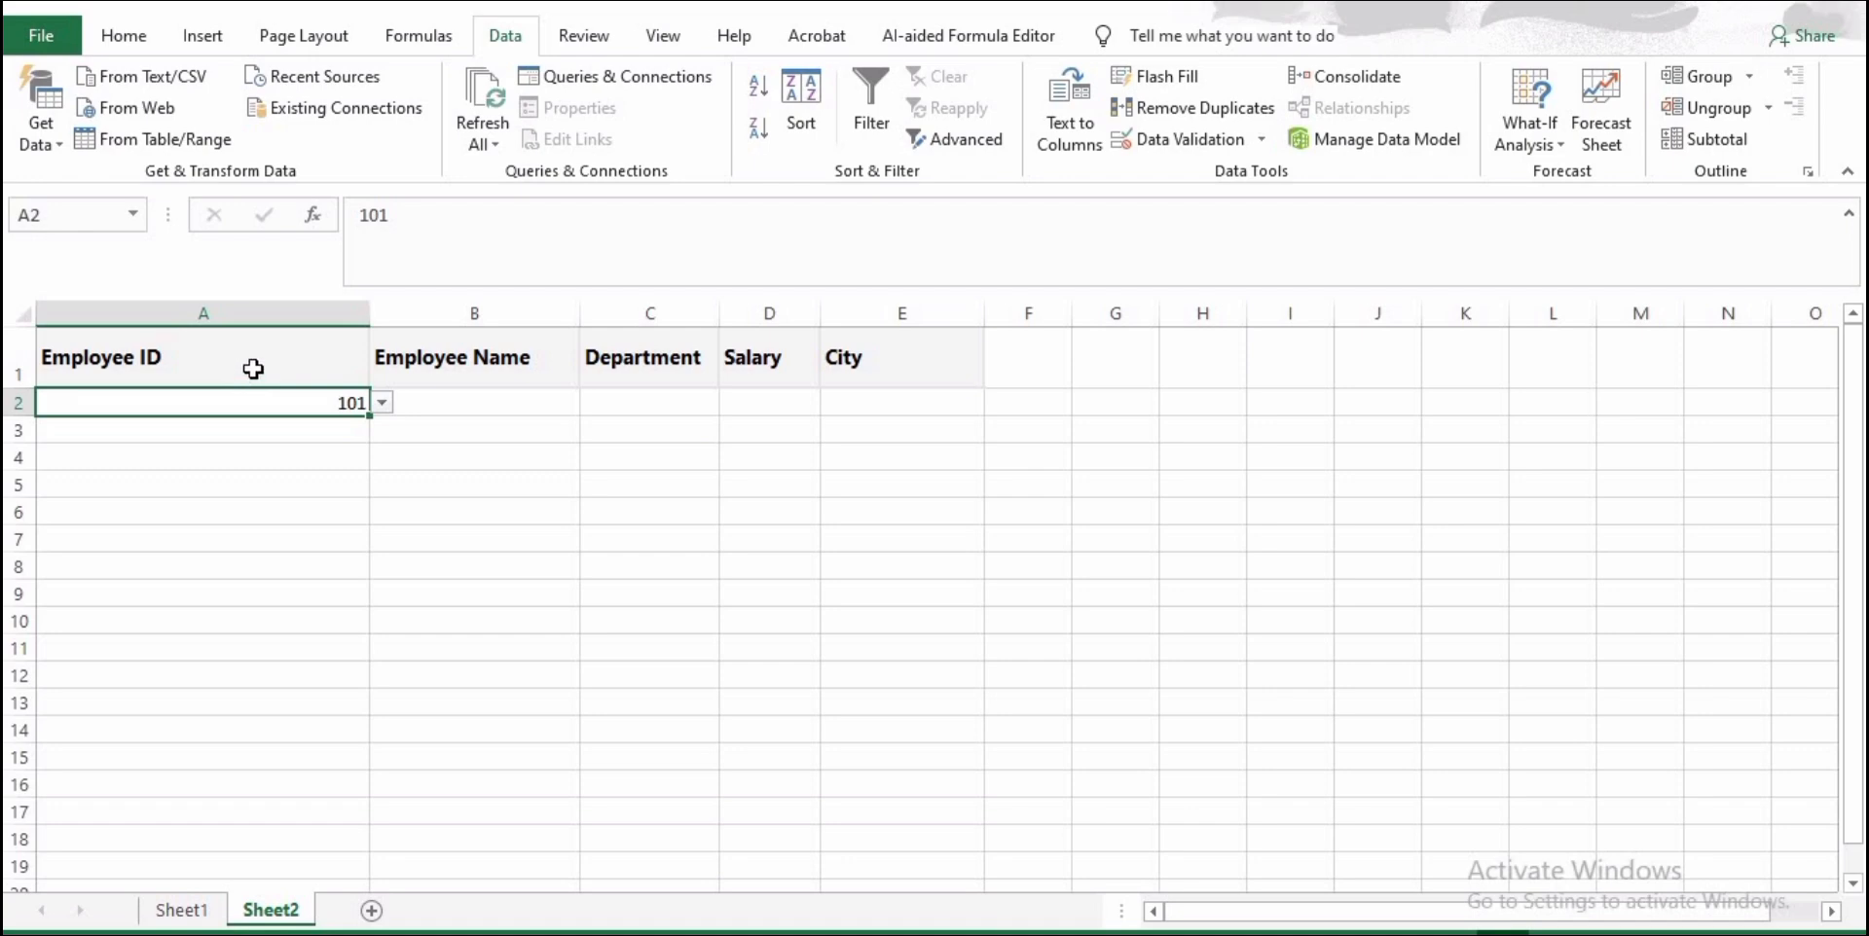
- Check the Sheet1 table and begin a VLOOKUP formula in cell B2 of Sheet2 with A2 as the lookup value
click(174, 911)
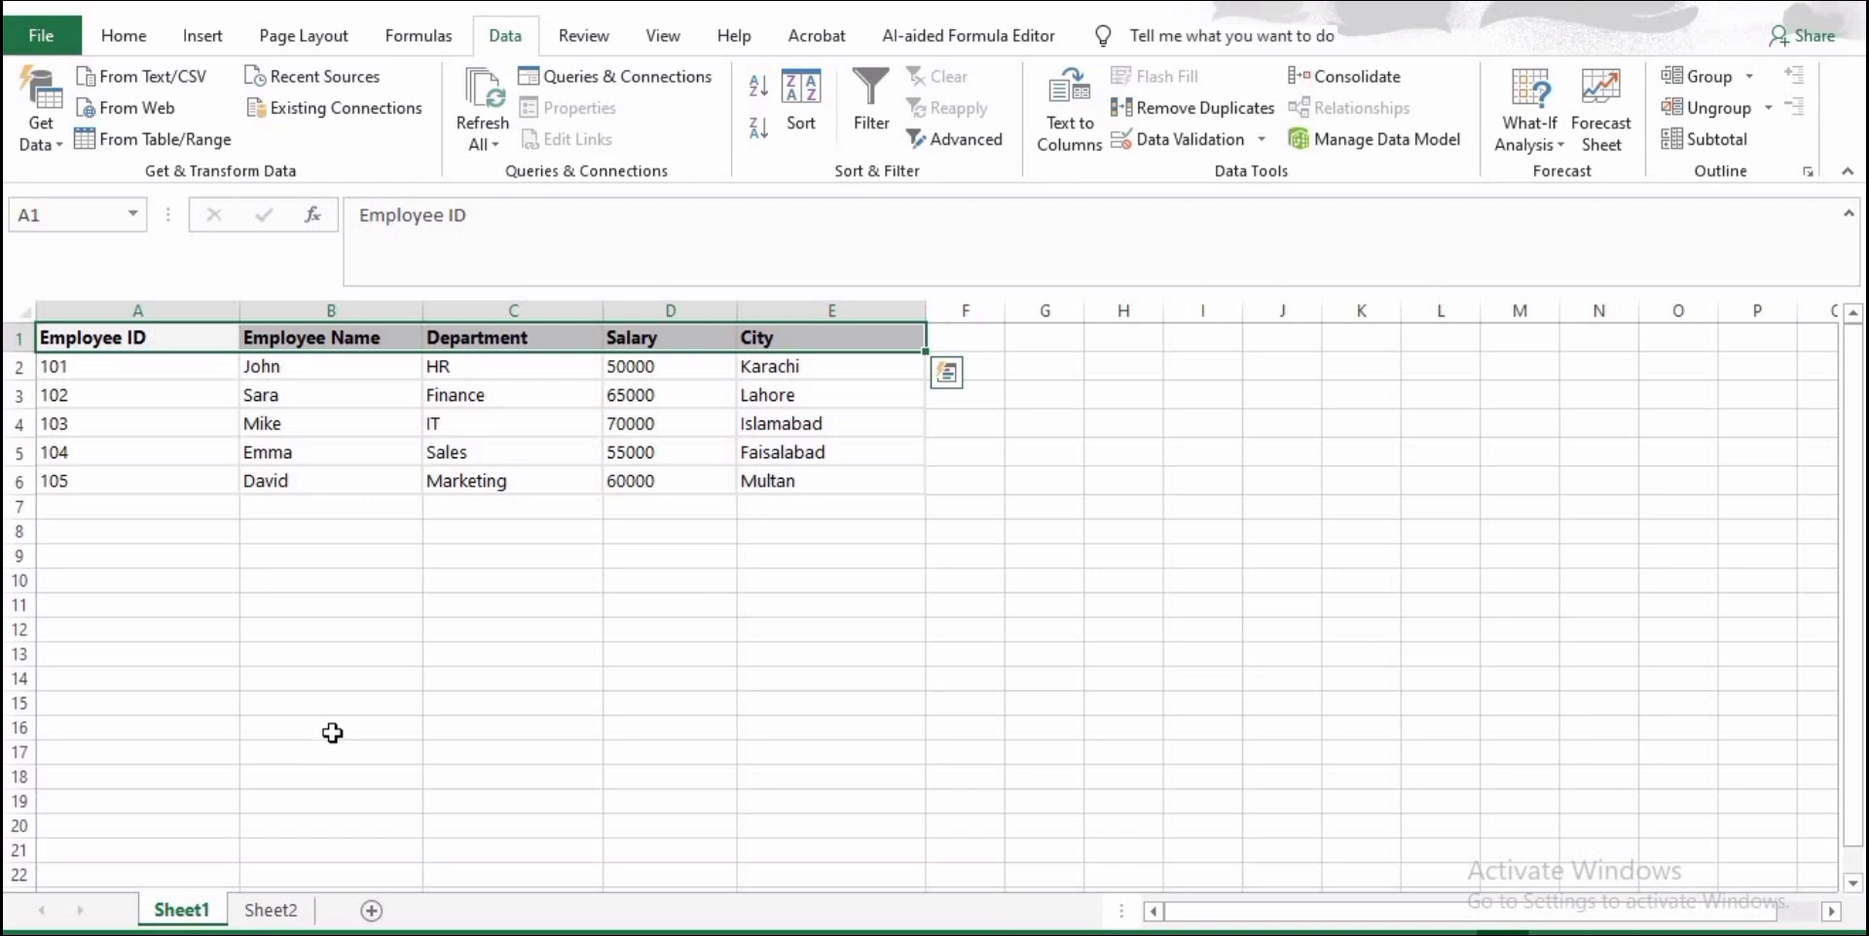
click(300, 898)
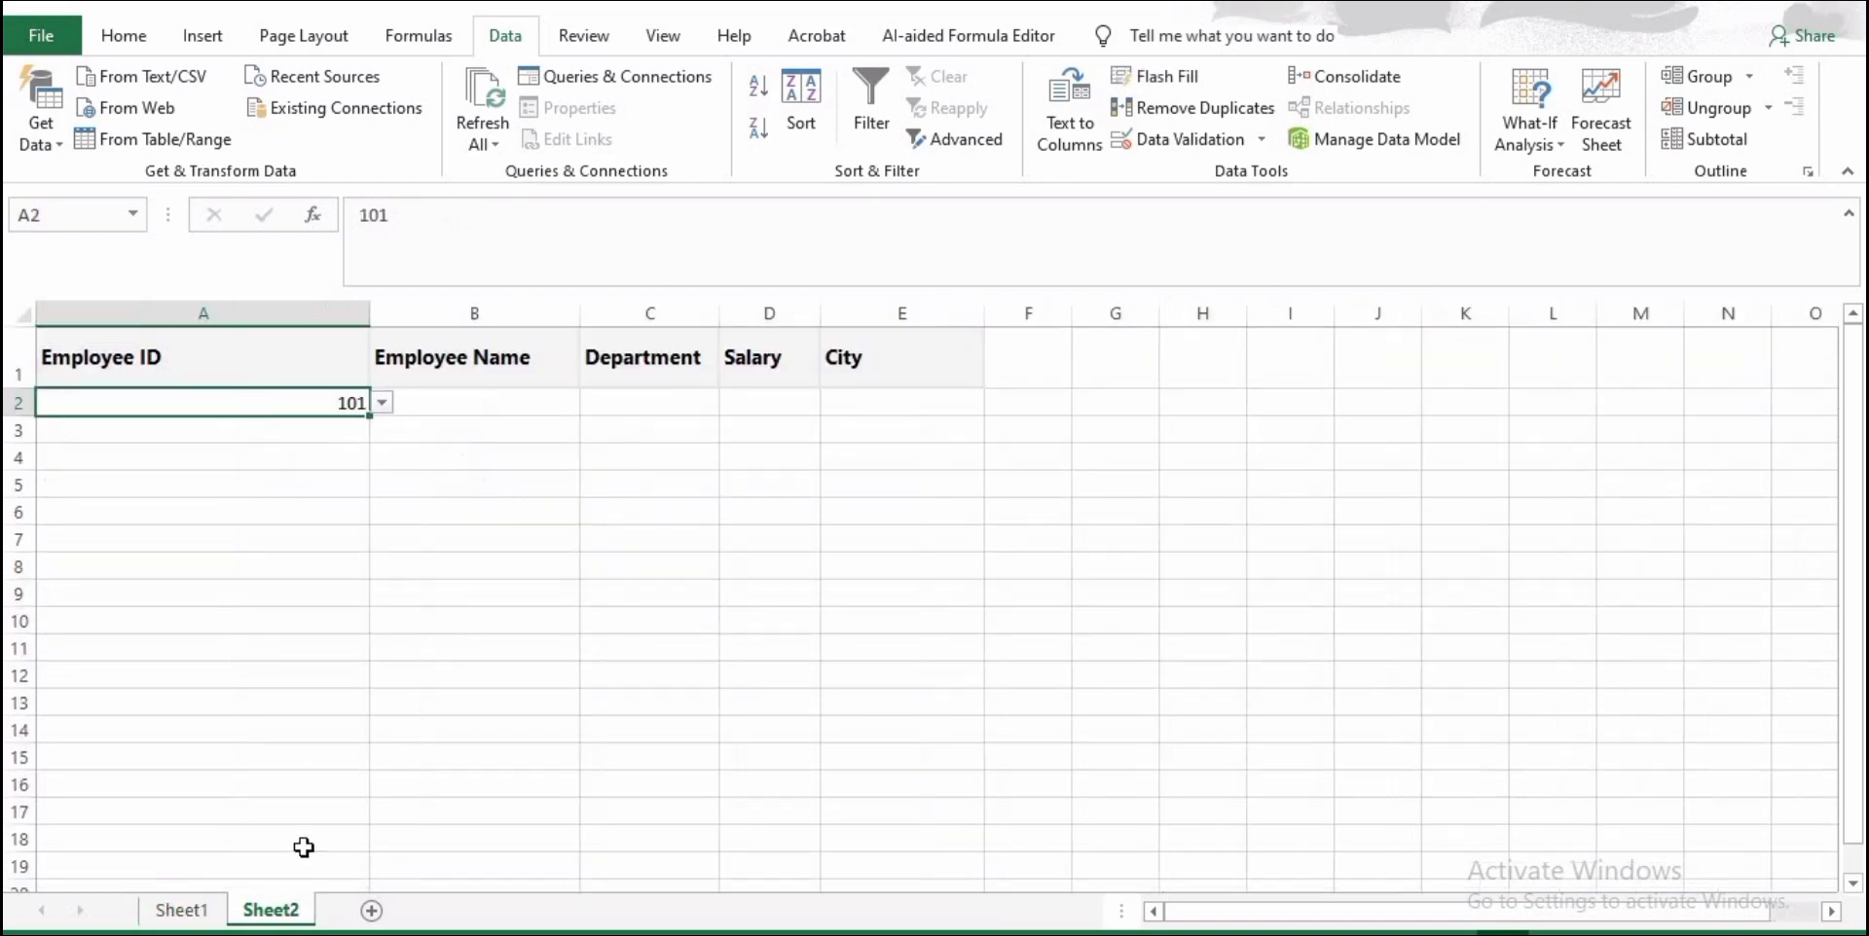
click(491, 402)
click(468, 217)
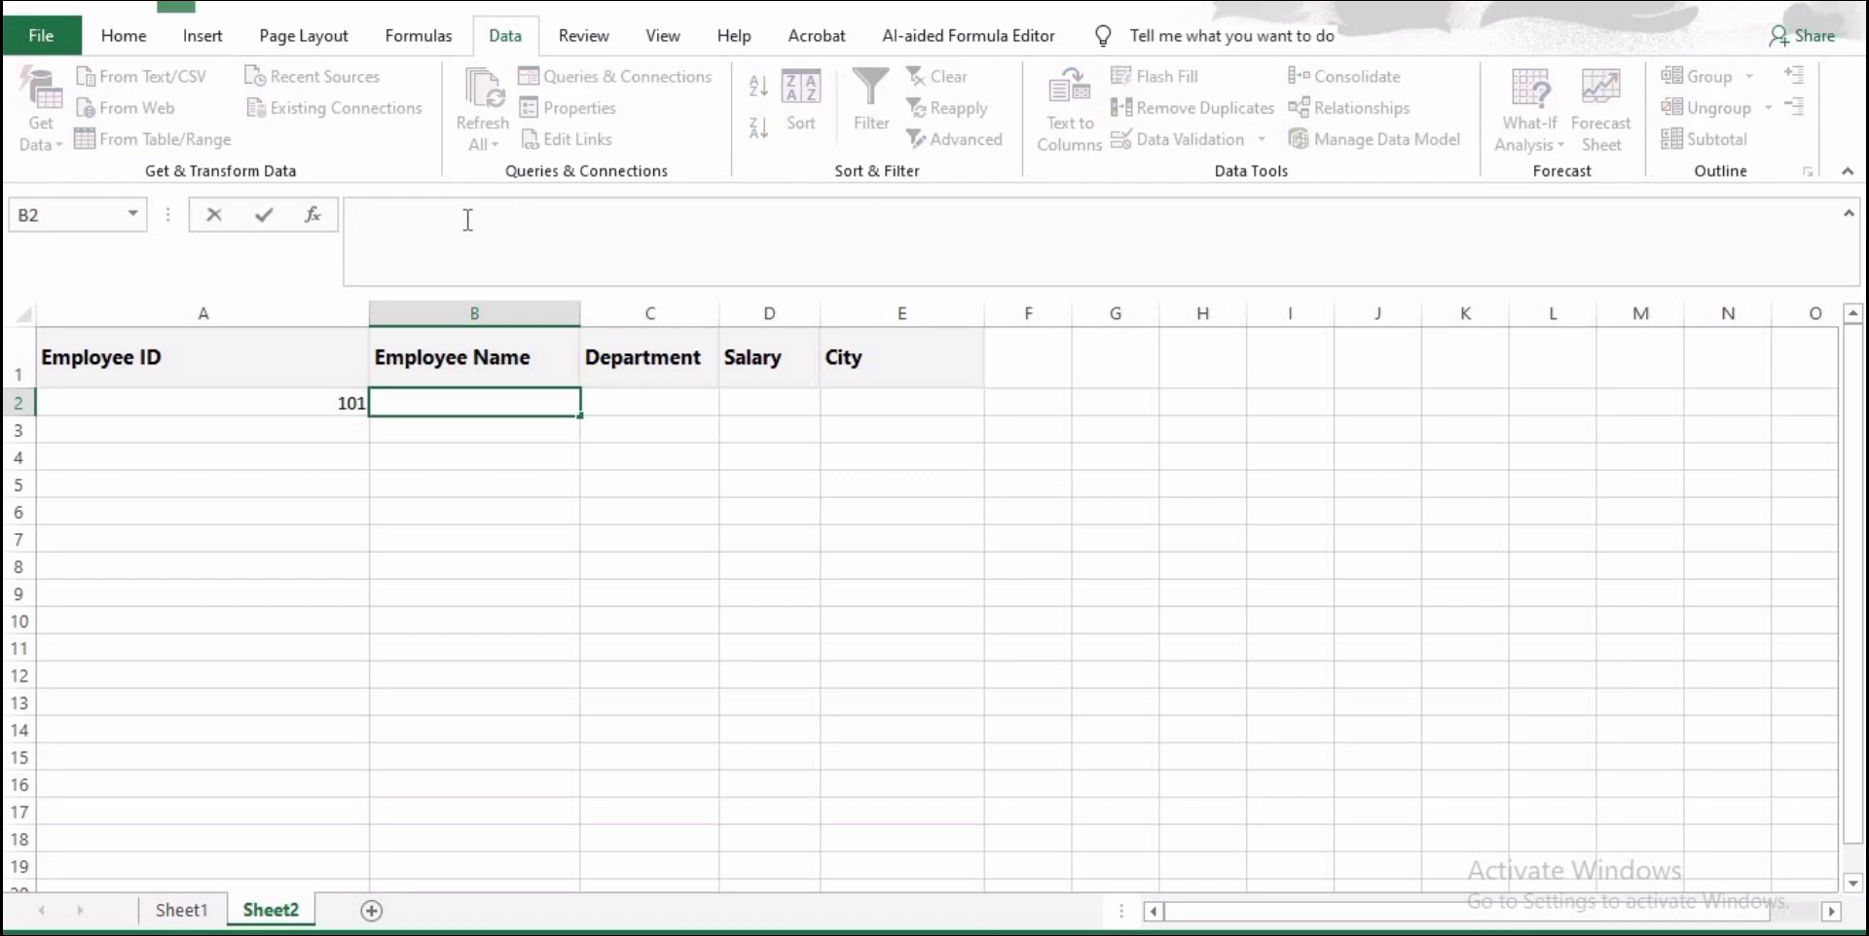
text(=V)
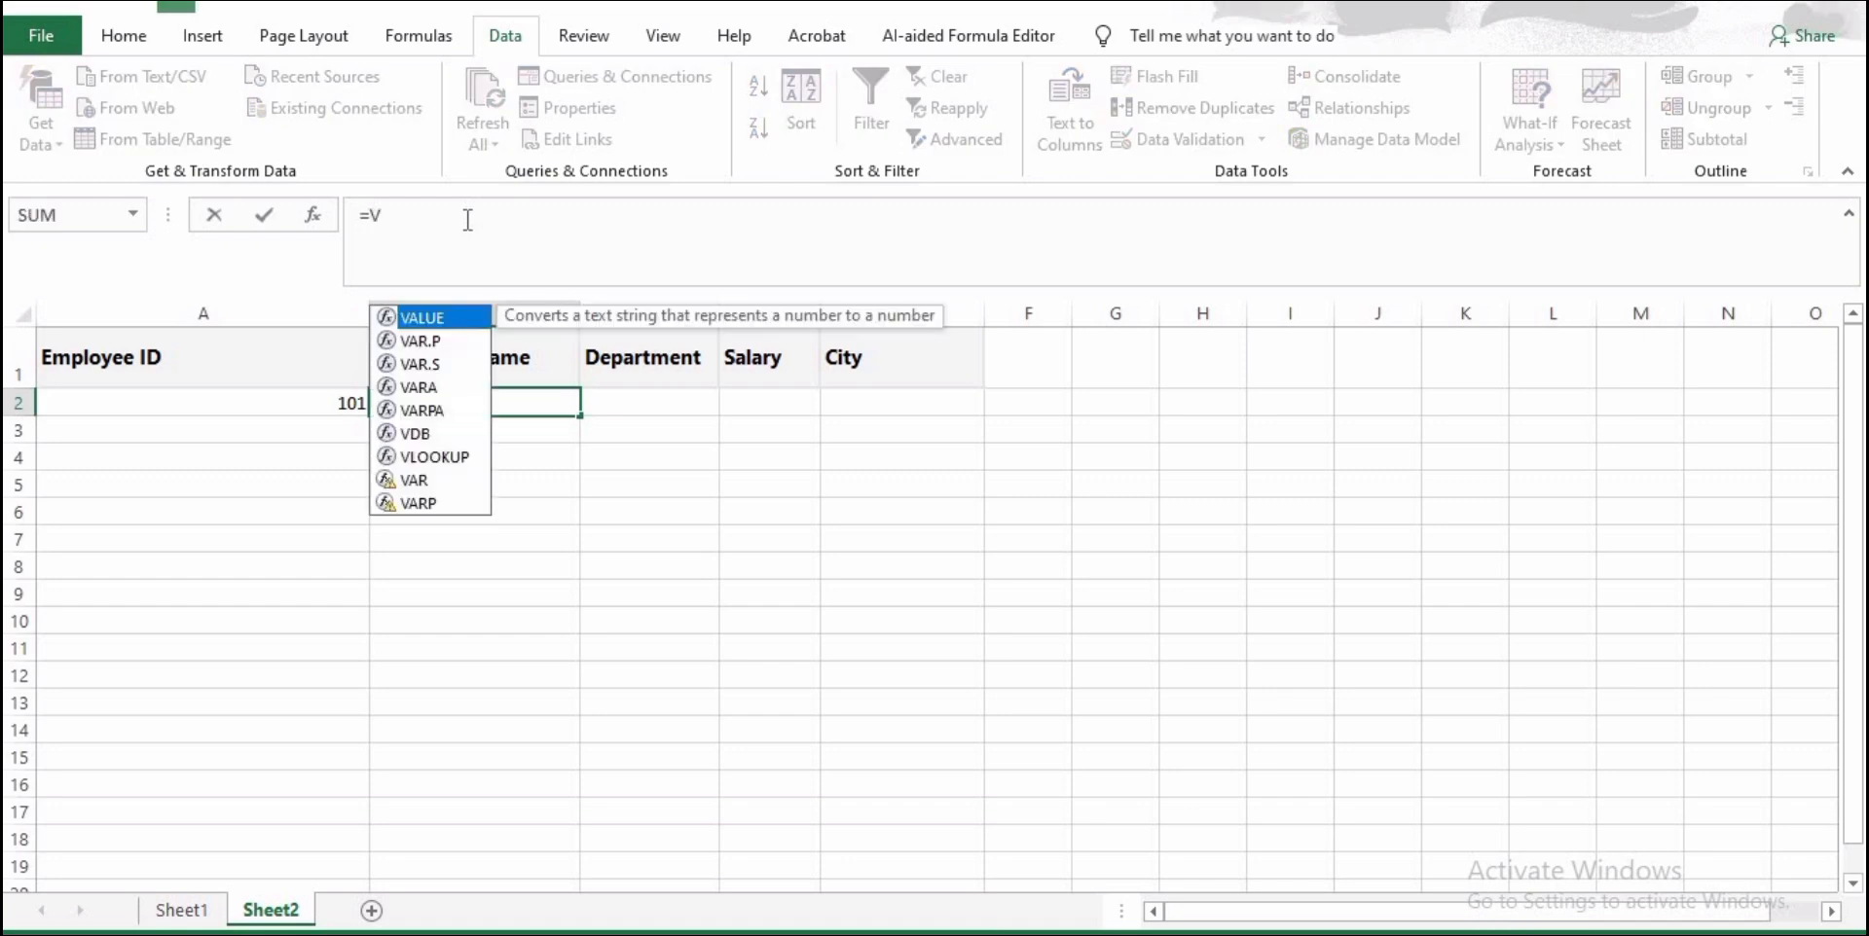
text(LOOKUP)
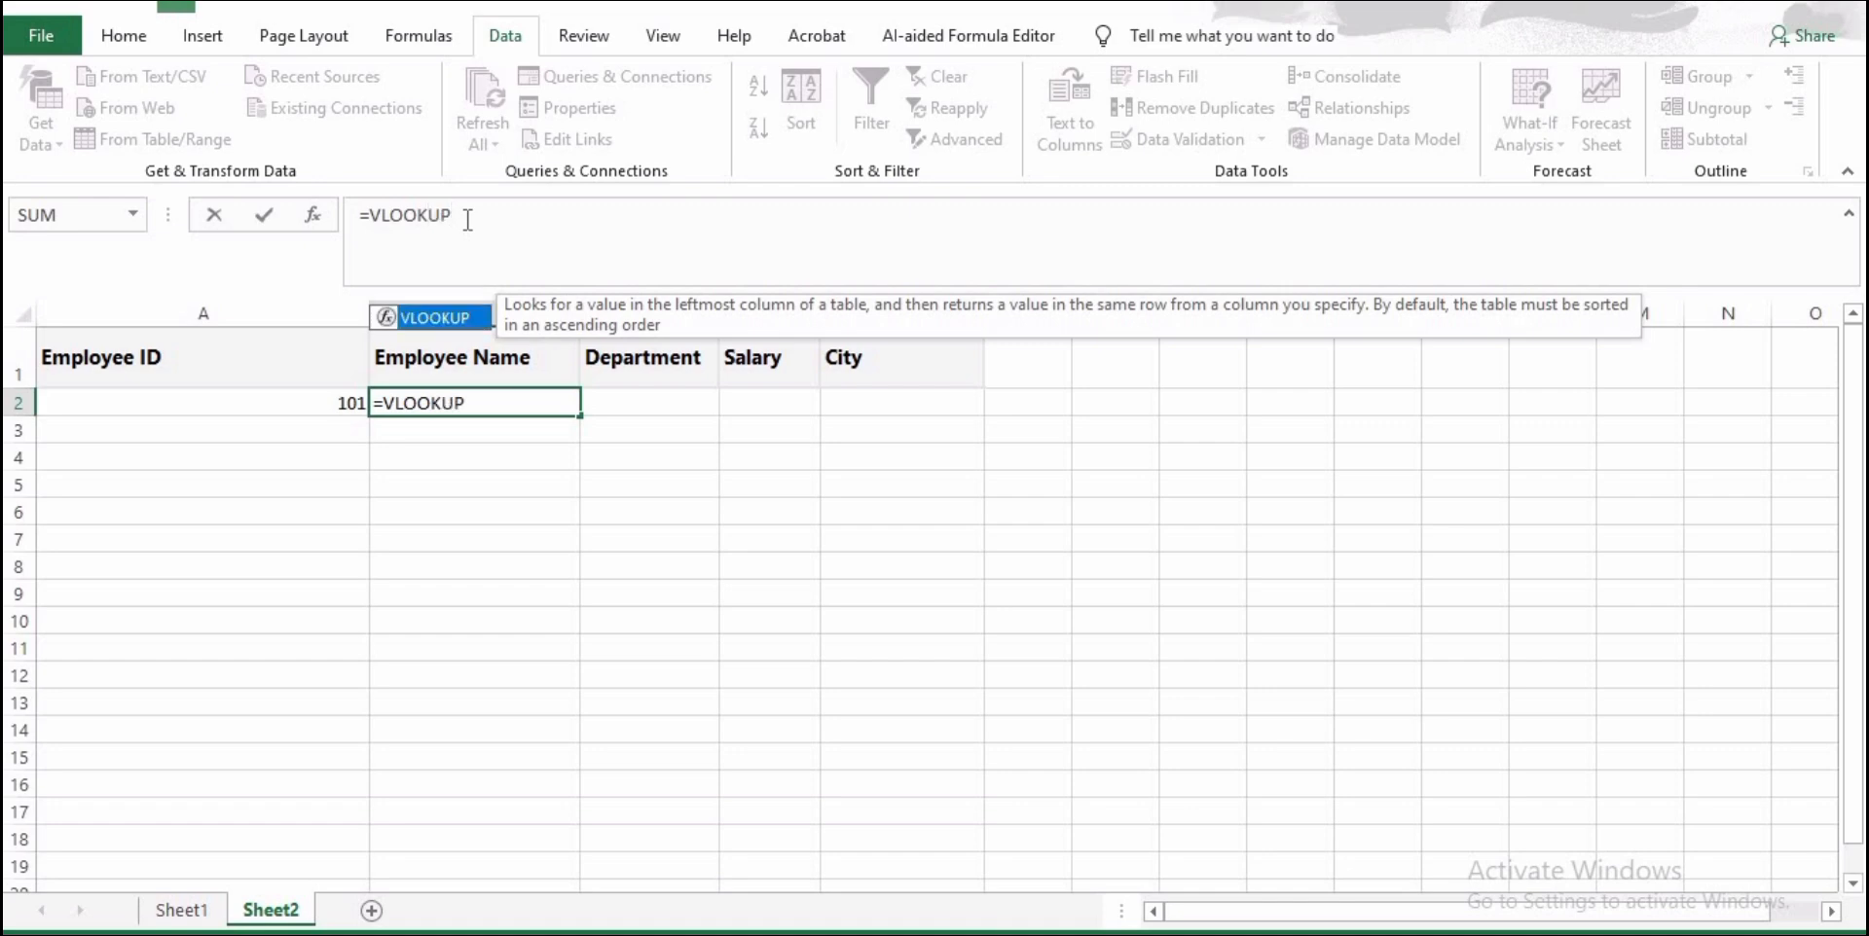
text(()
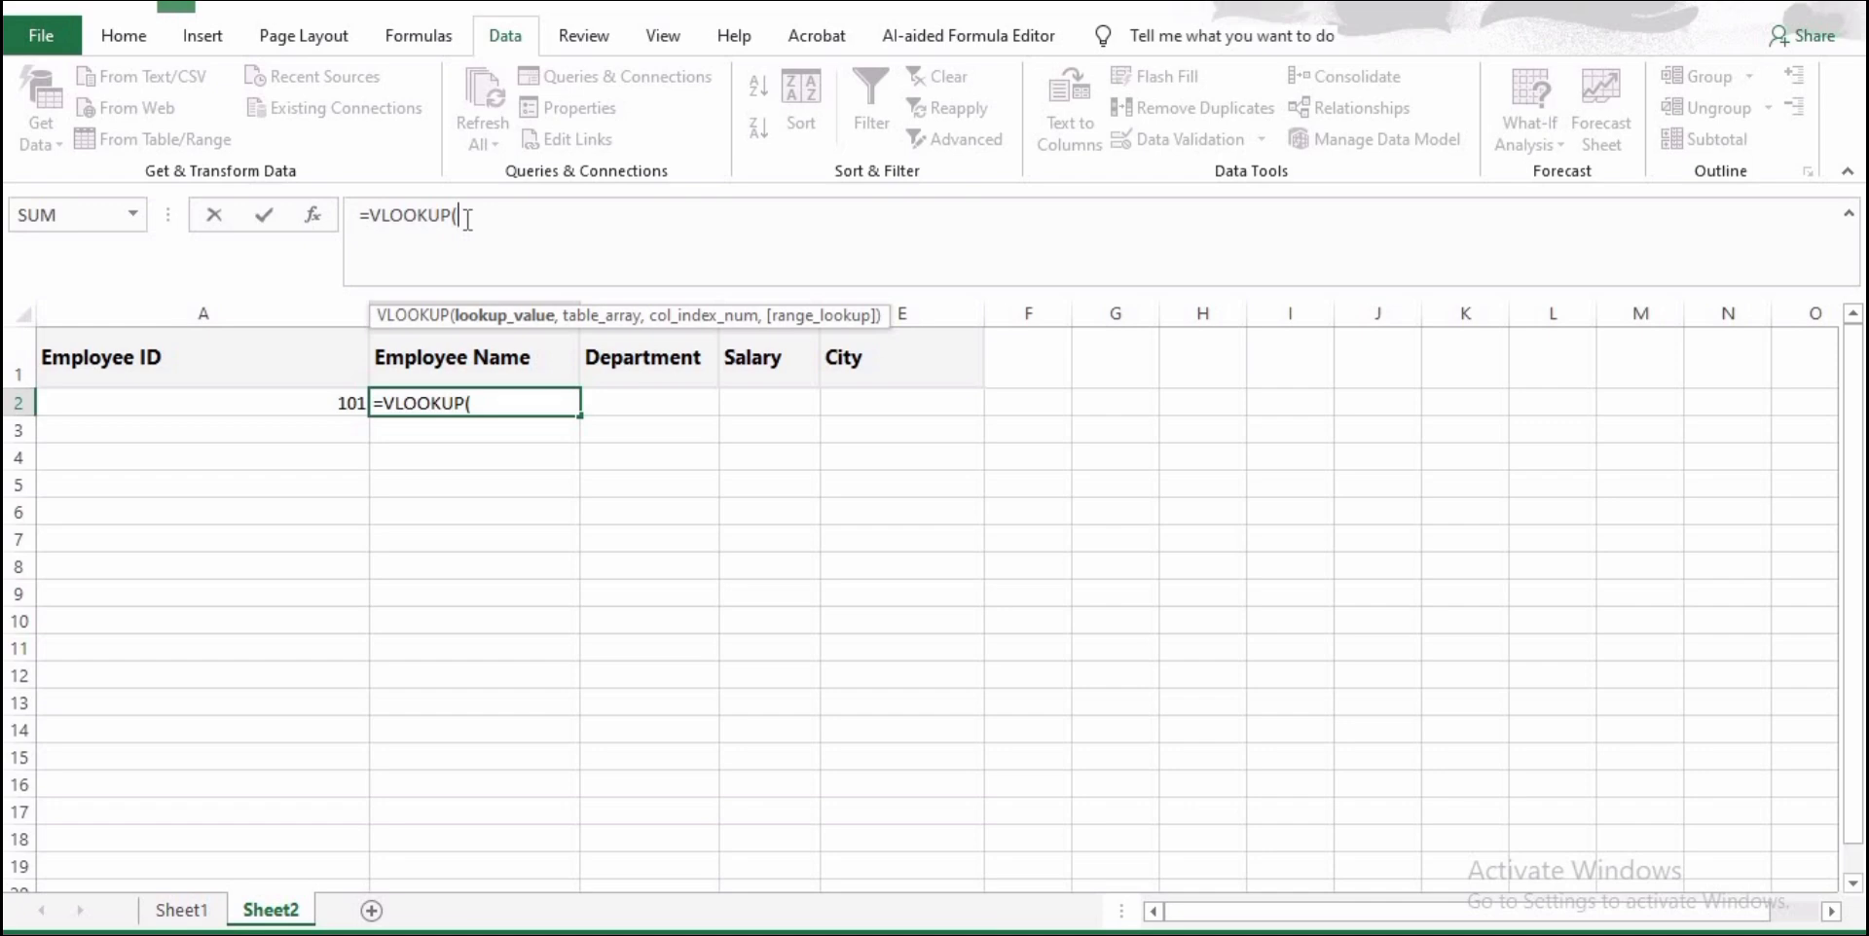
click(348, 401)
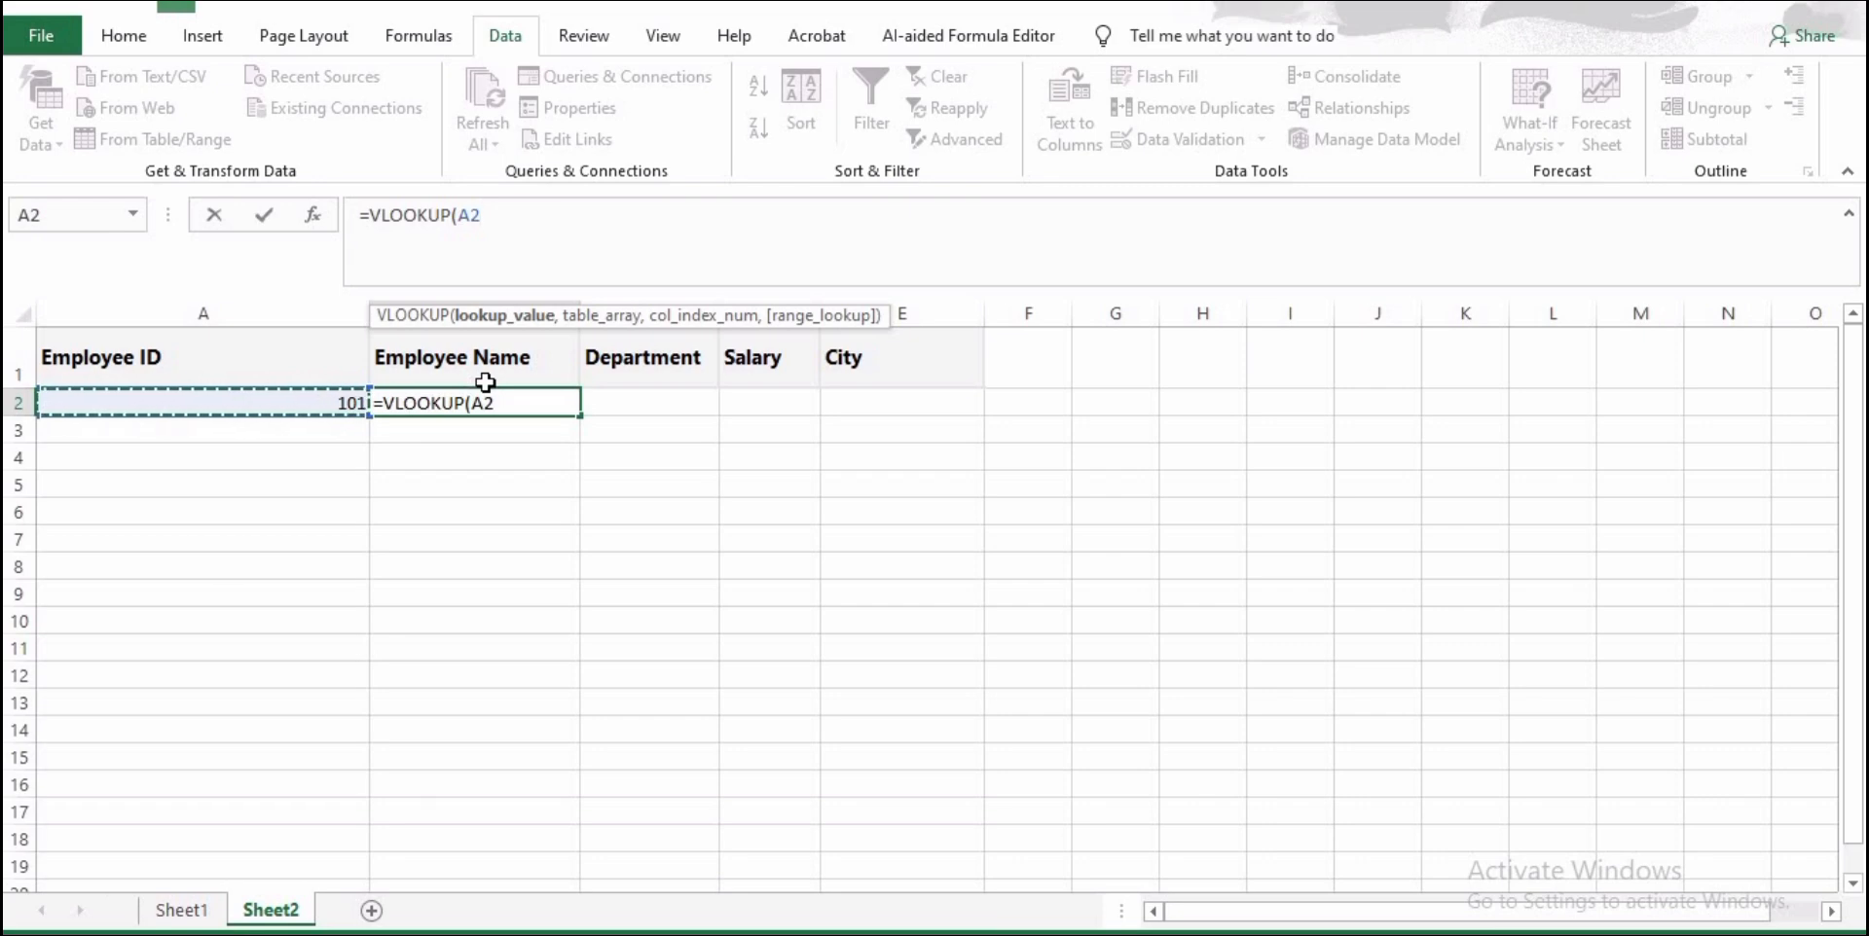
text(,)
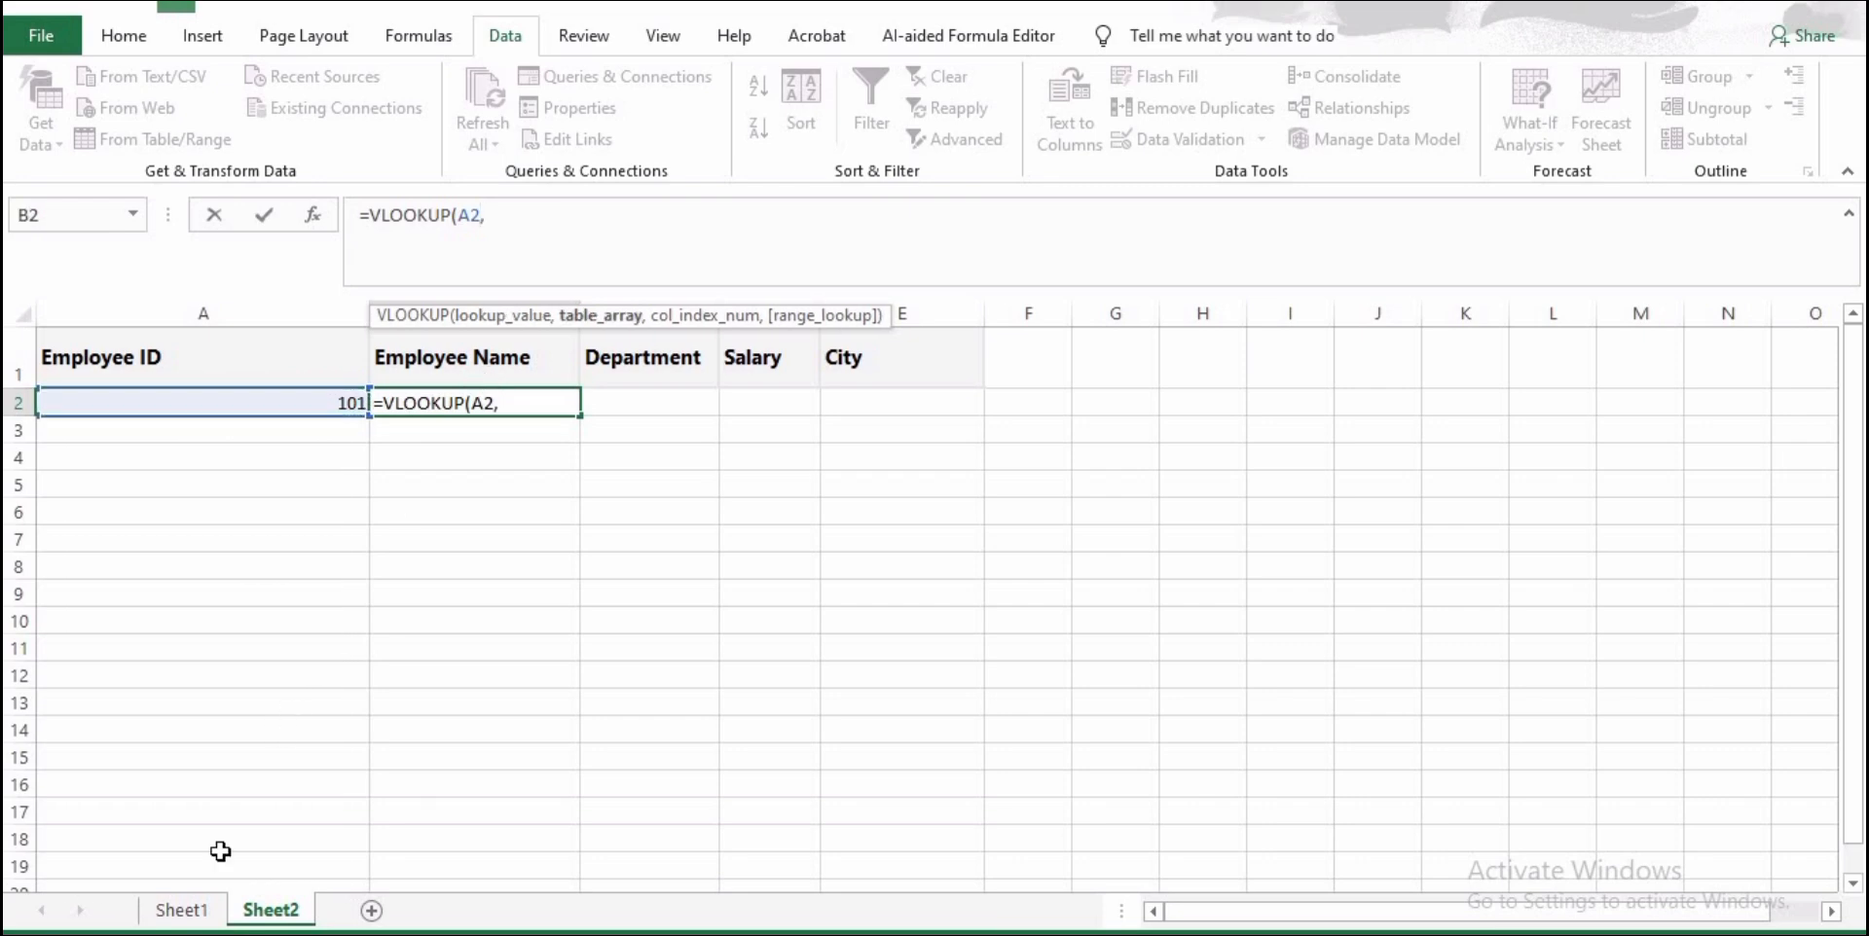
- Set the VLOOKUP table array to Sheet1!A2:E6 and the column index to 2
click(202, 913)
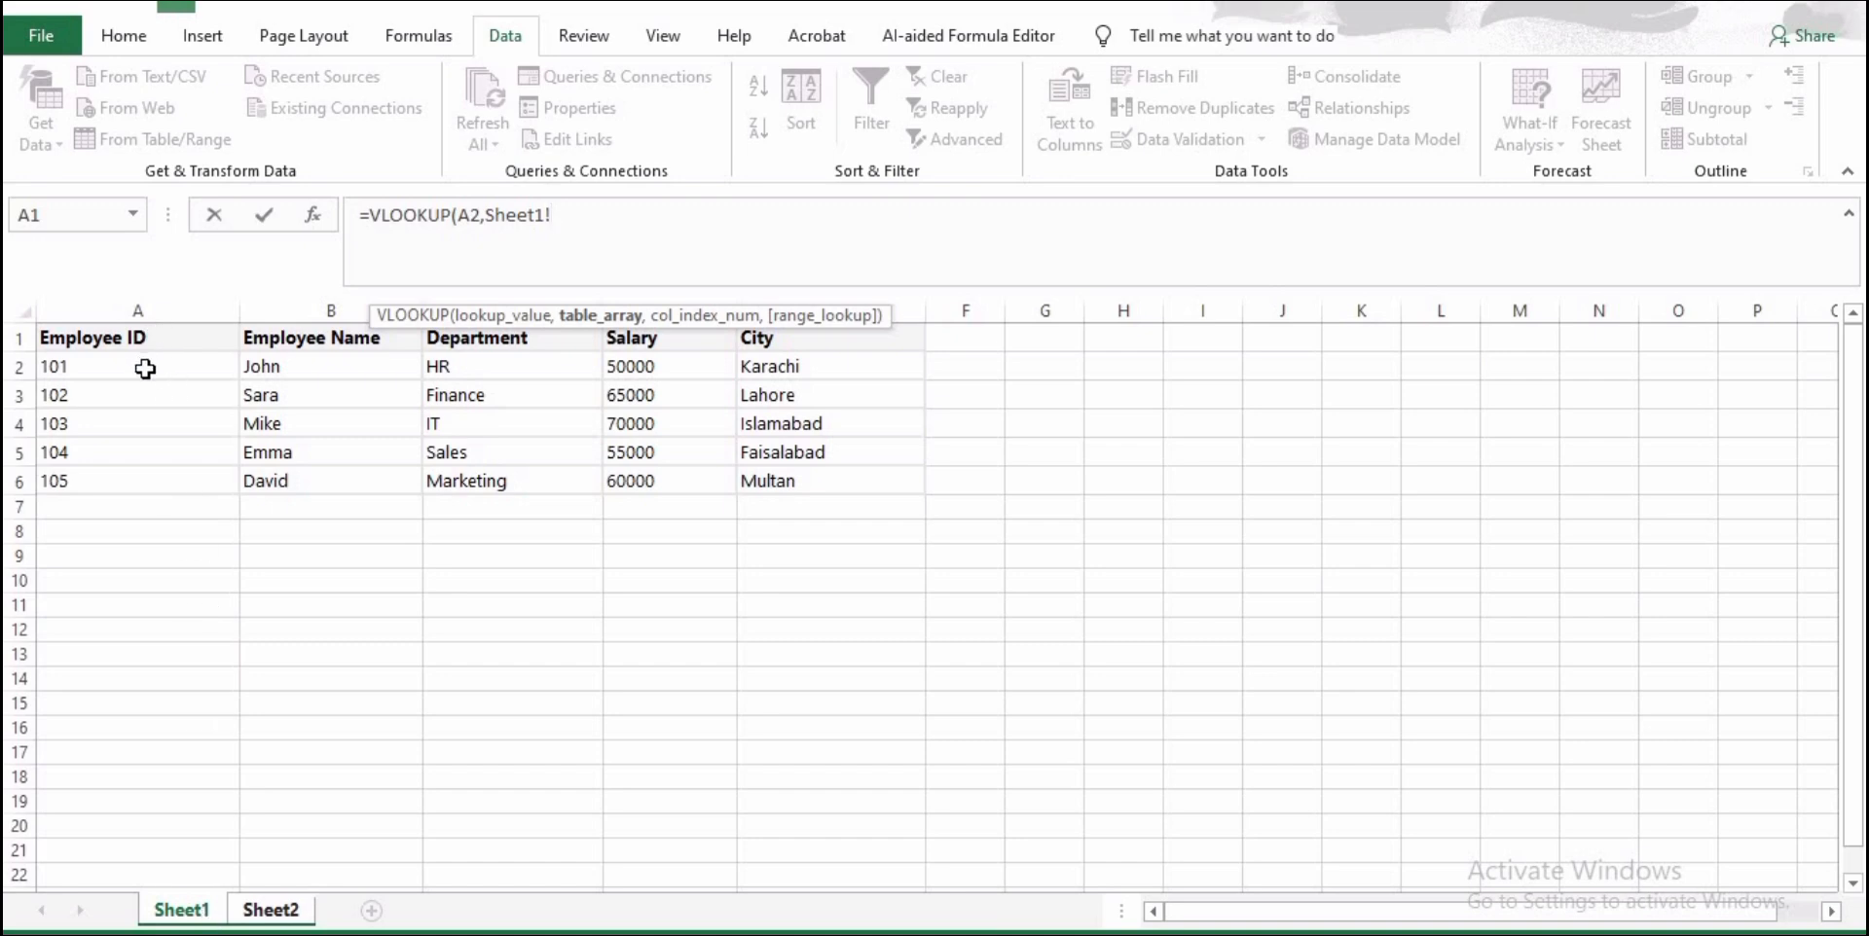
drag(145, 369, 797, 483)
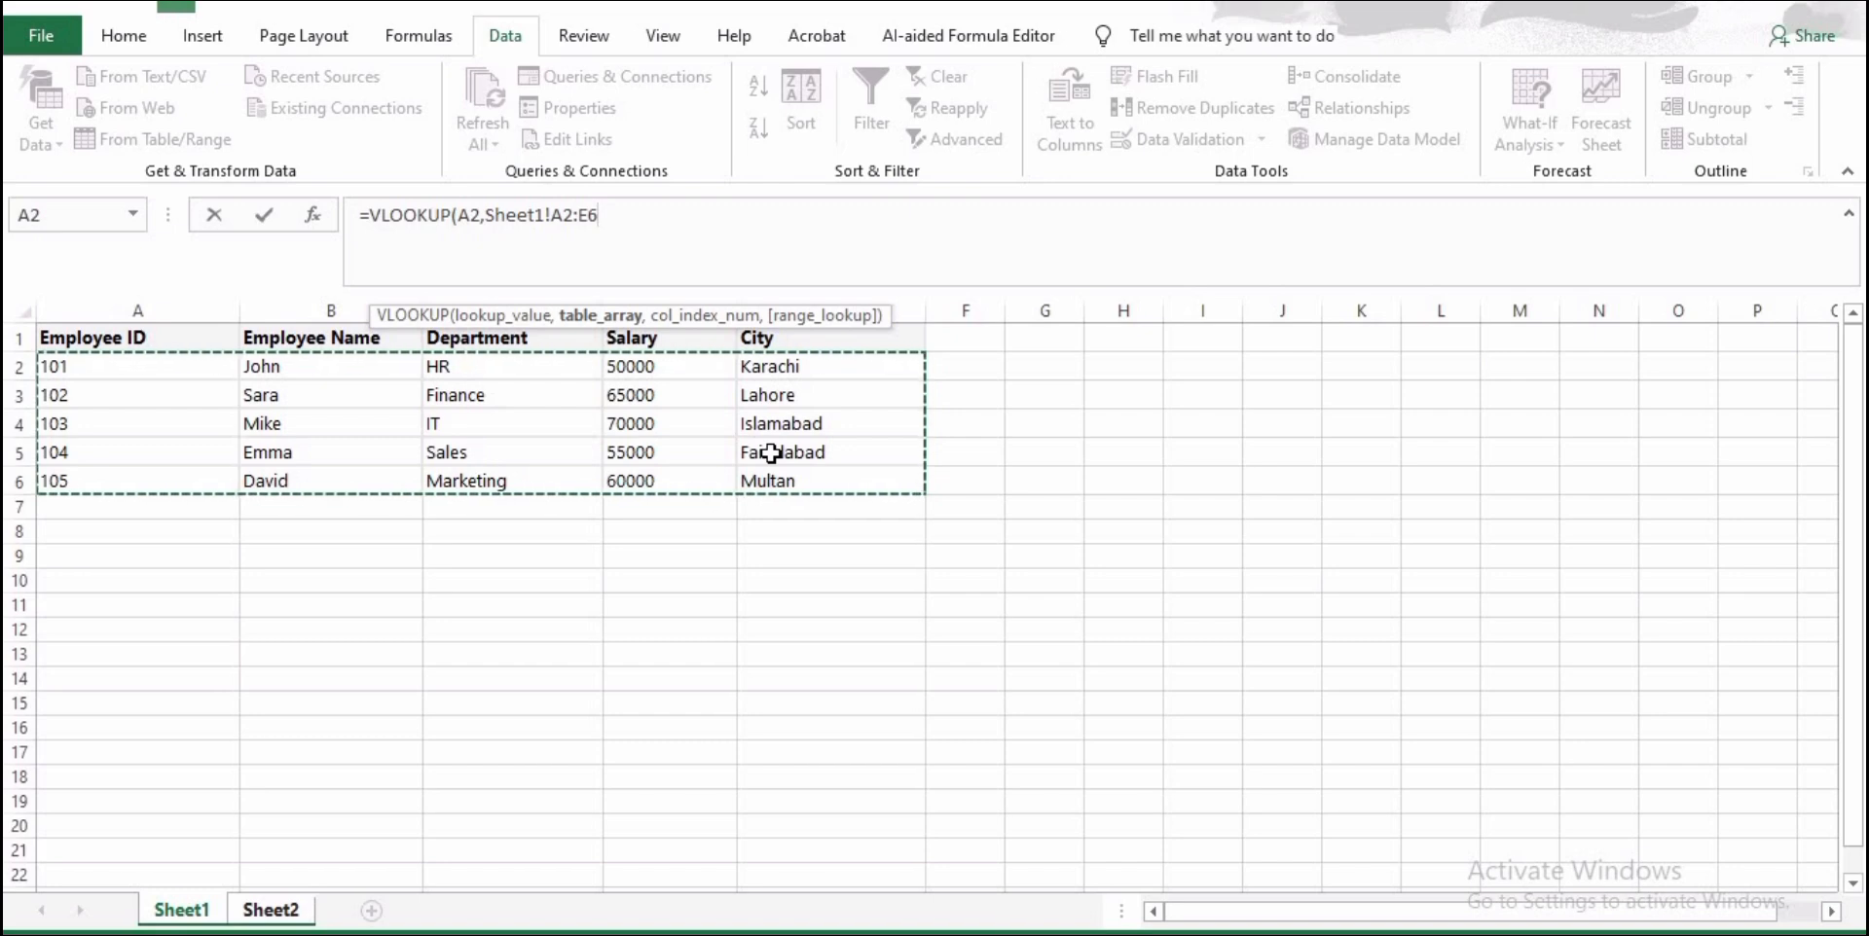
text(,)
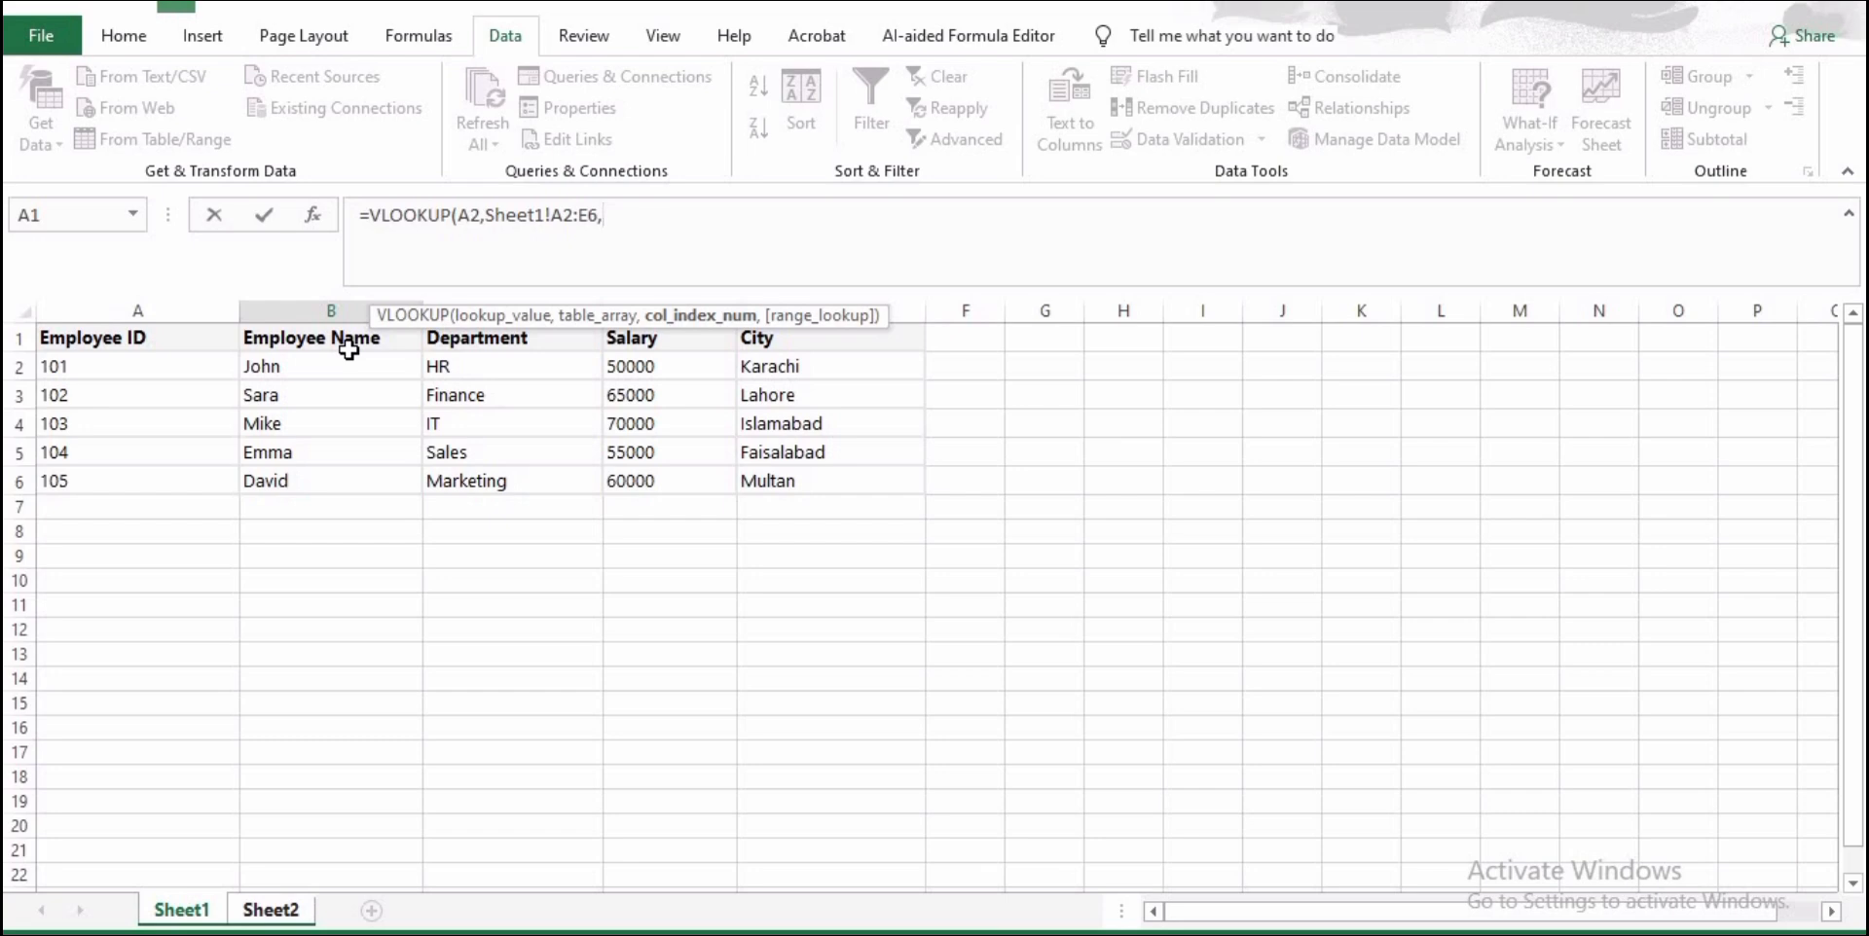
text(2,)
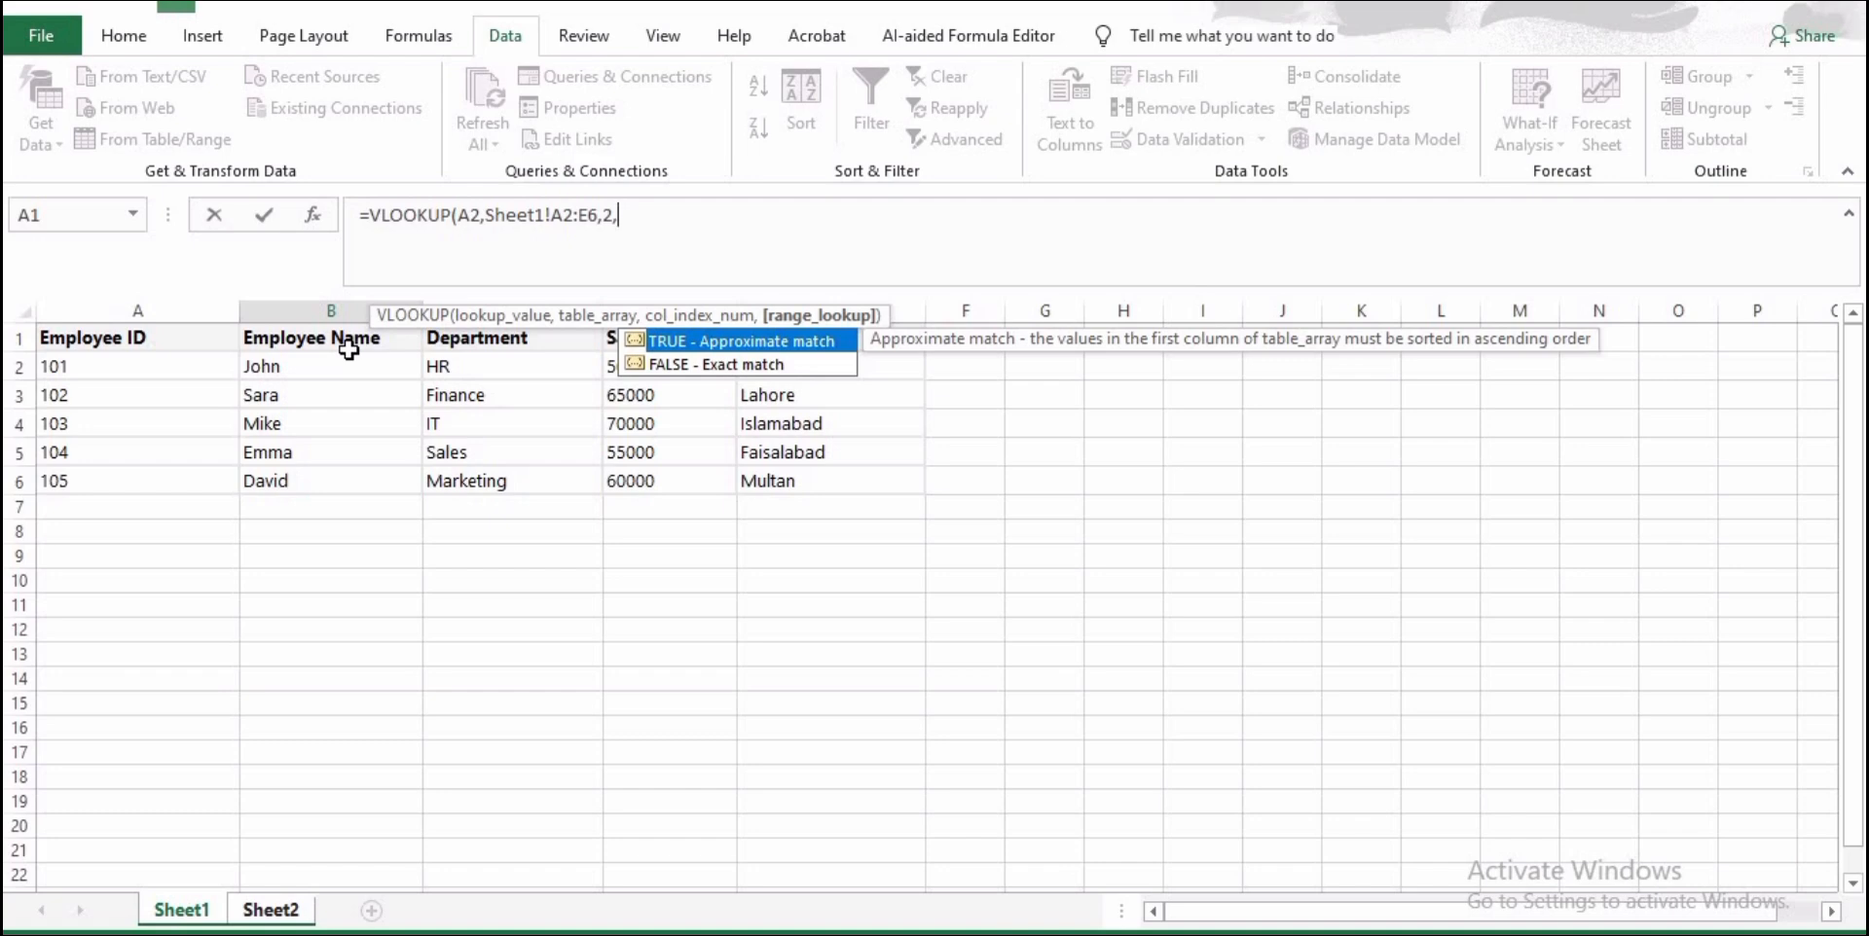
- Set the VLOOKUP range lookup to FALSE for an exact match and complete the formula in B2
click(666, 366)
click(694, 224)
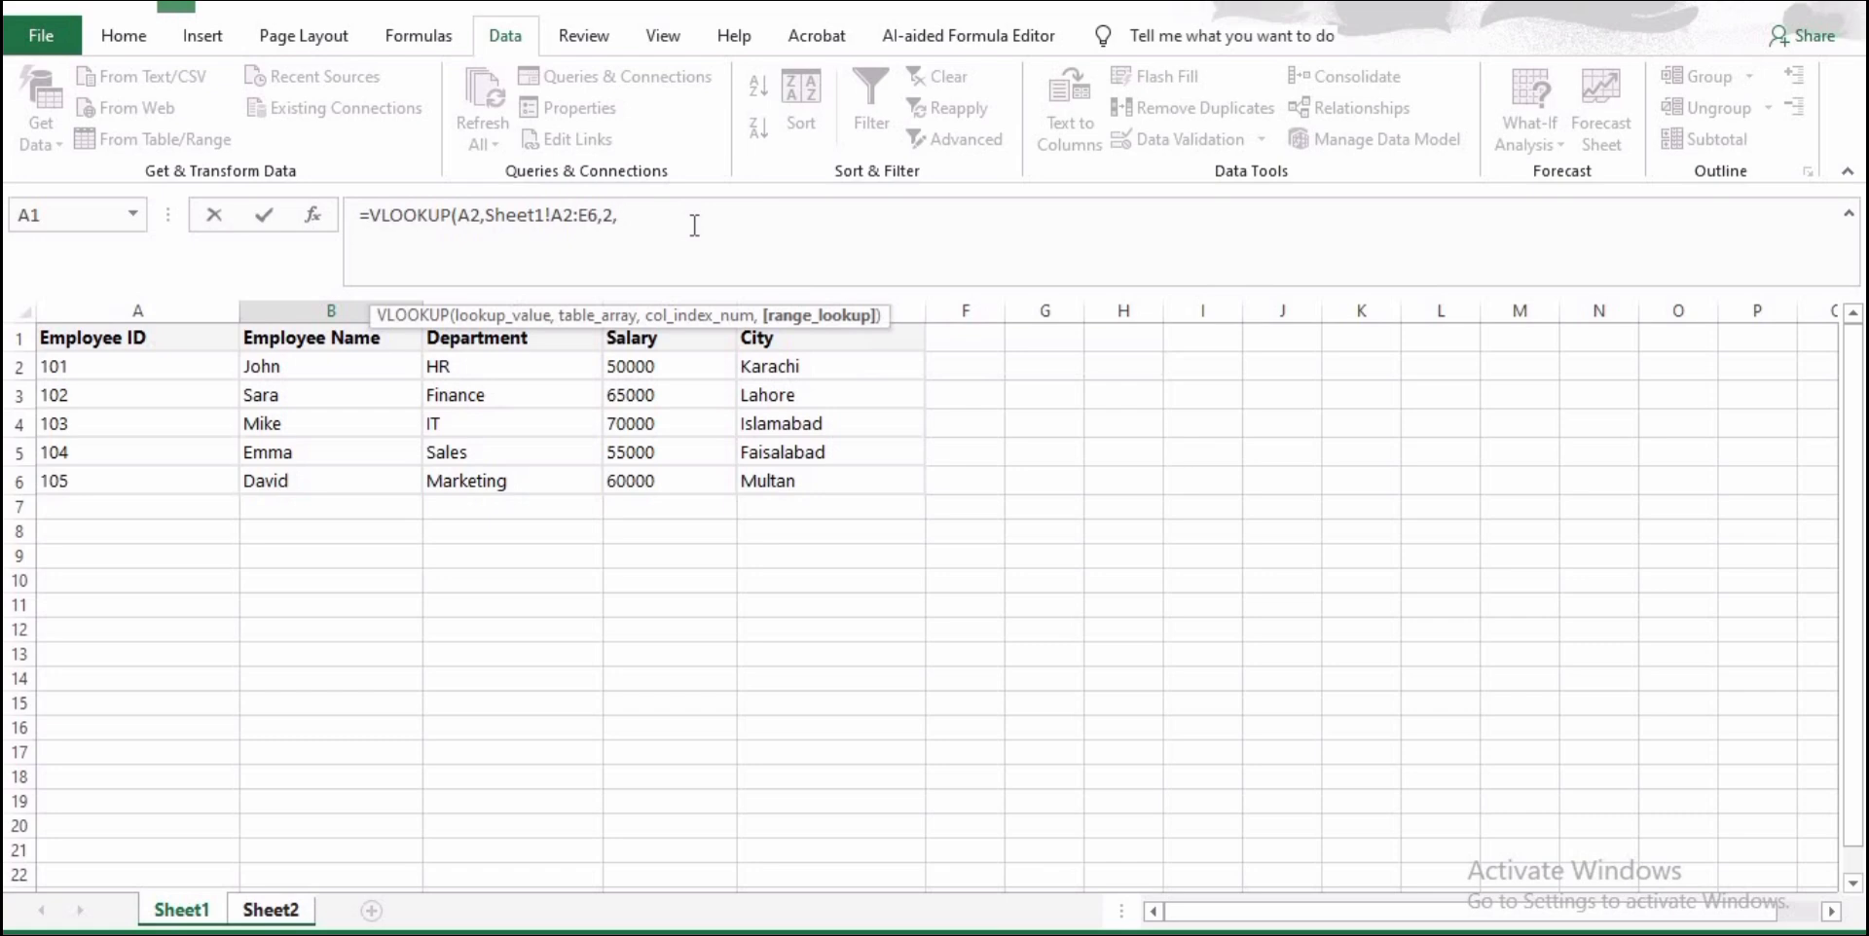
text(FALSE)
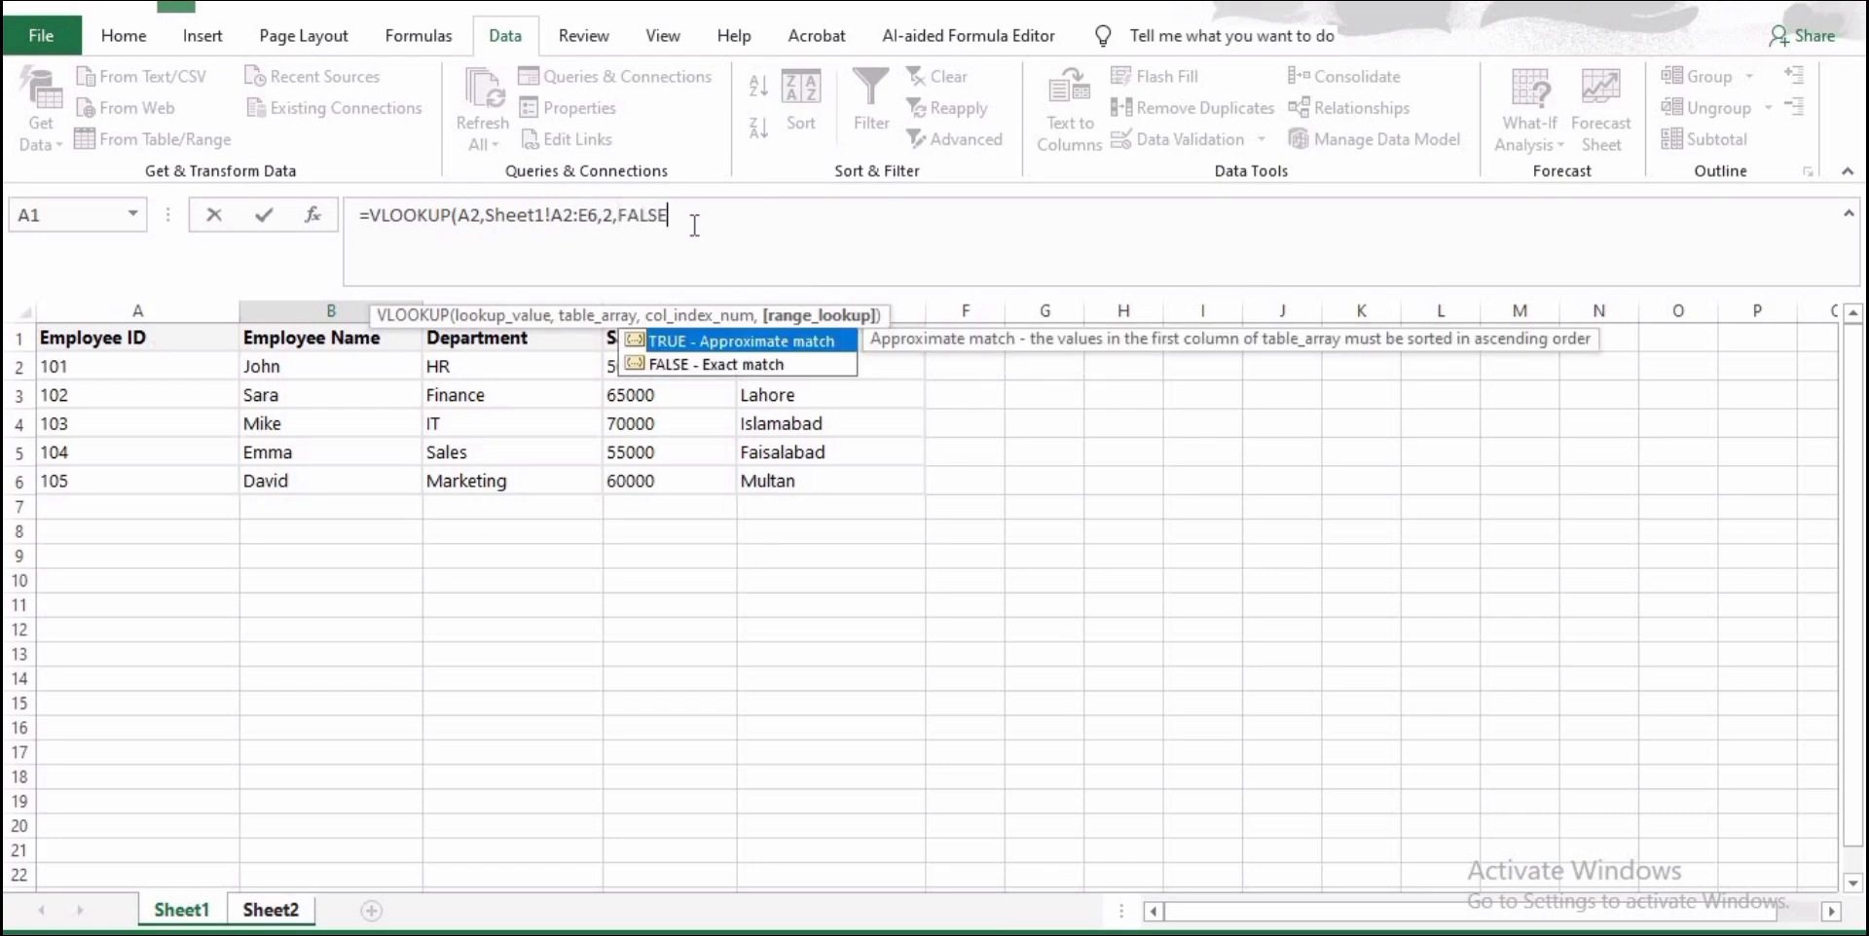
text())
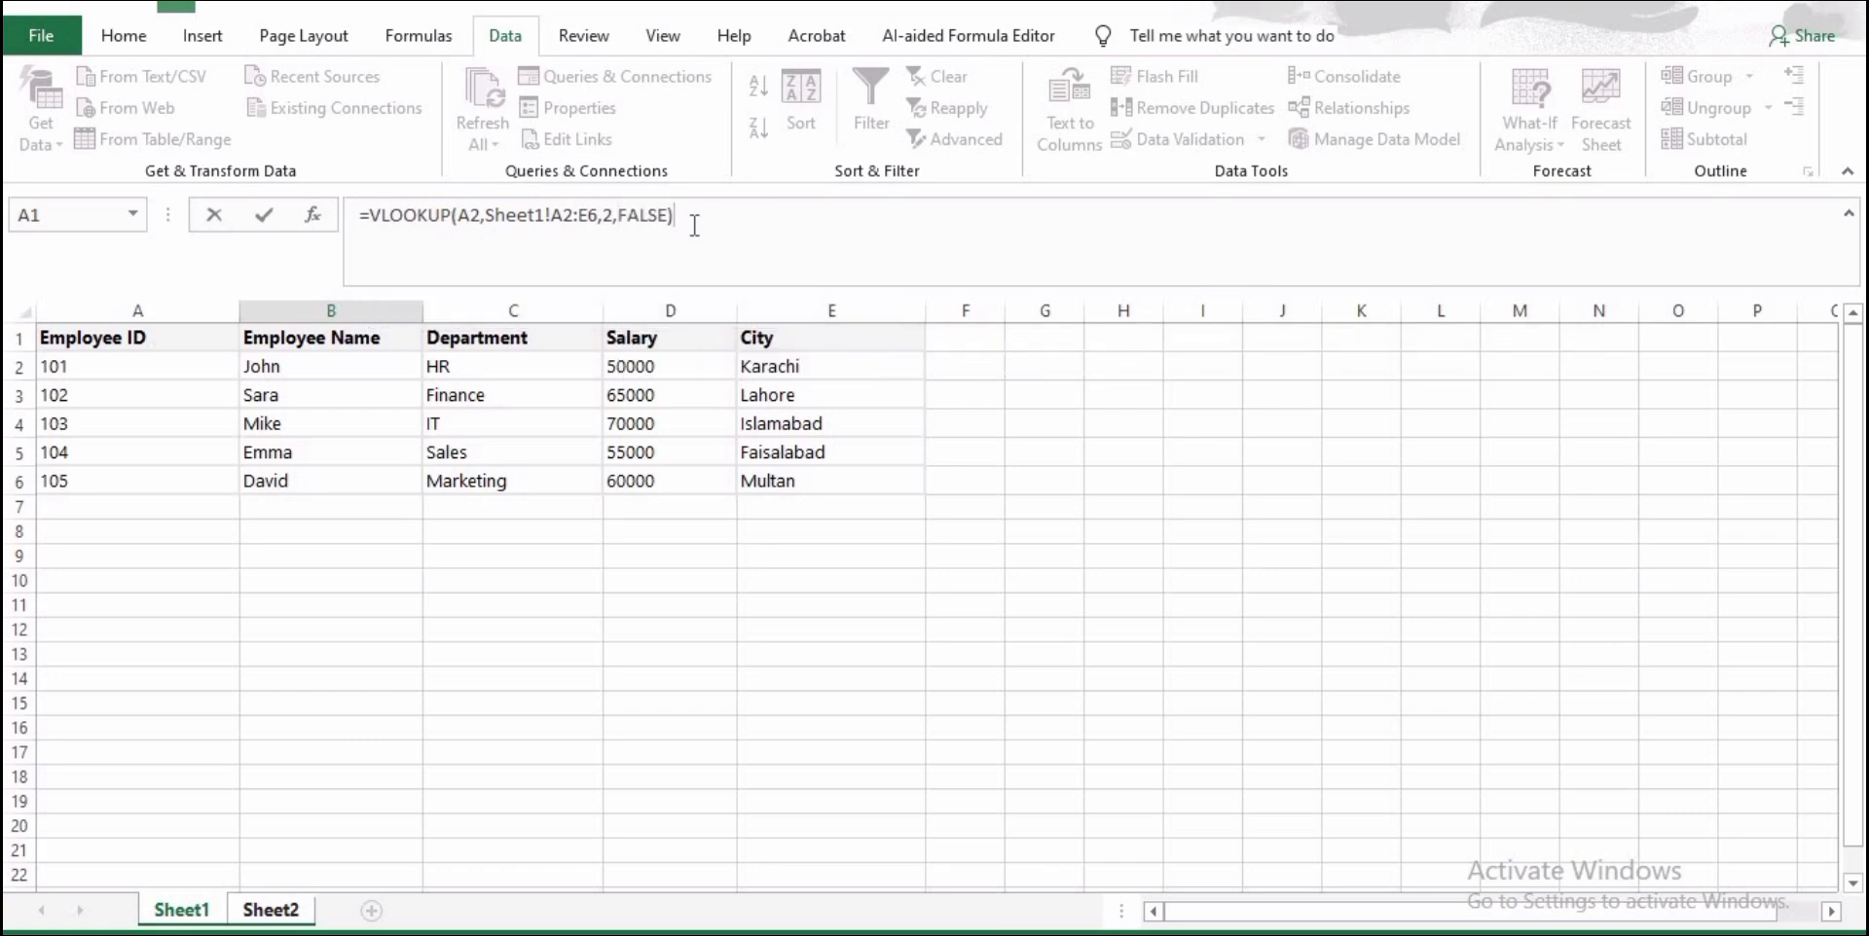
key(Return)
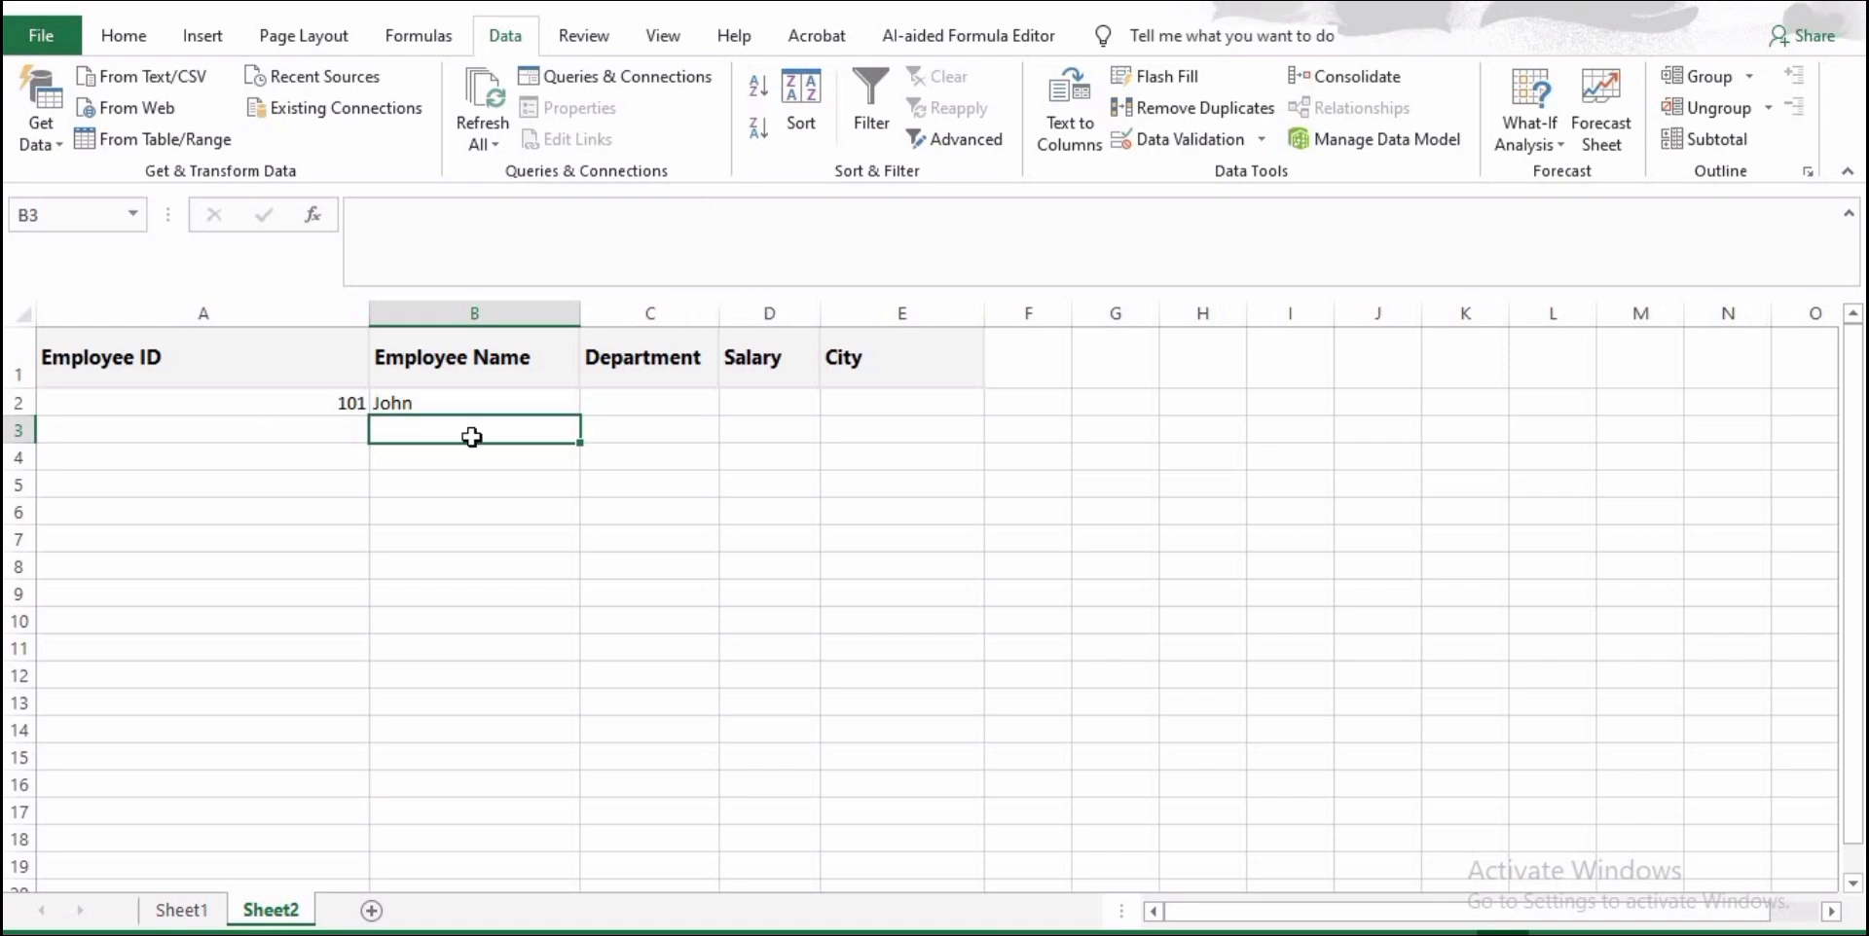
- Compare the employee name returned in B2 with the first employee record on Sheet1
click(490, 404)
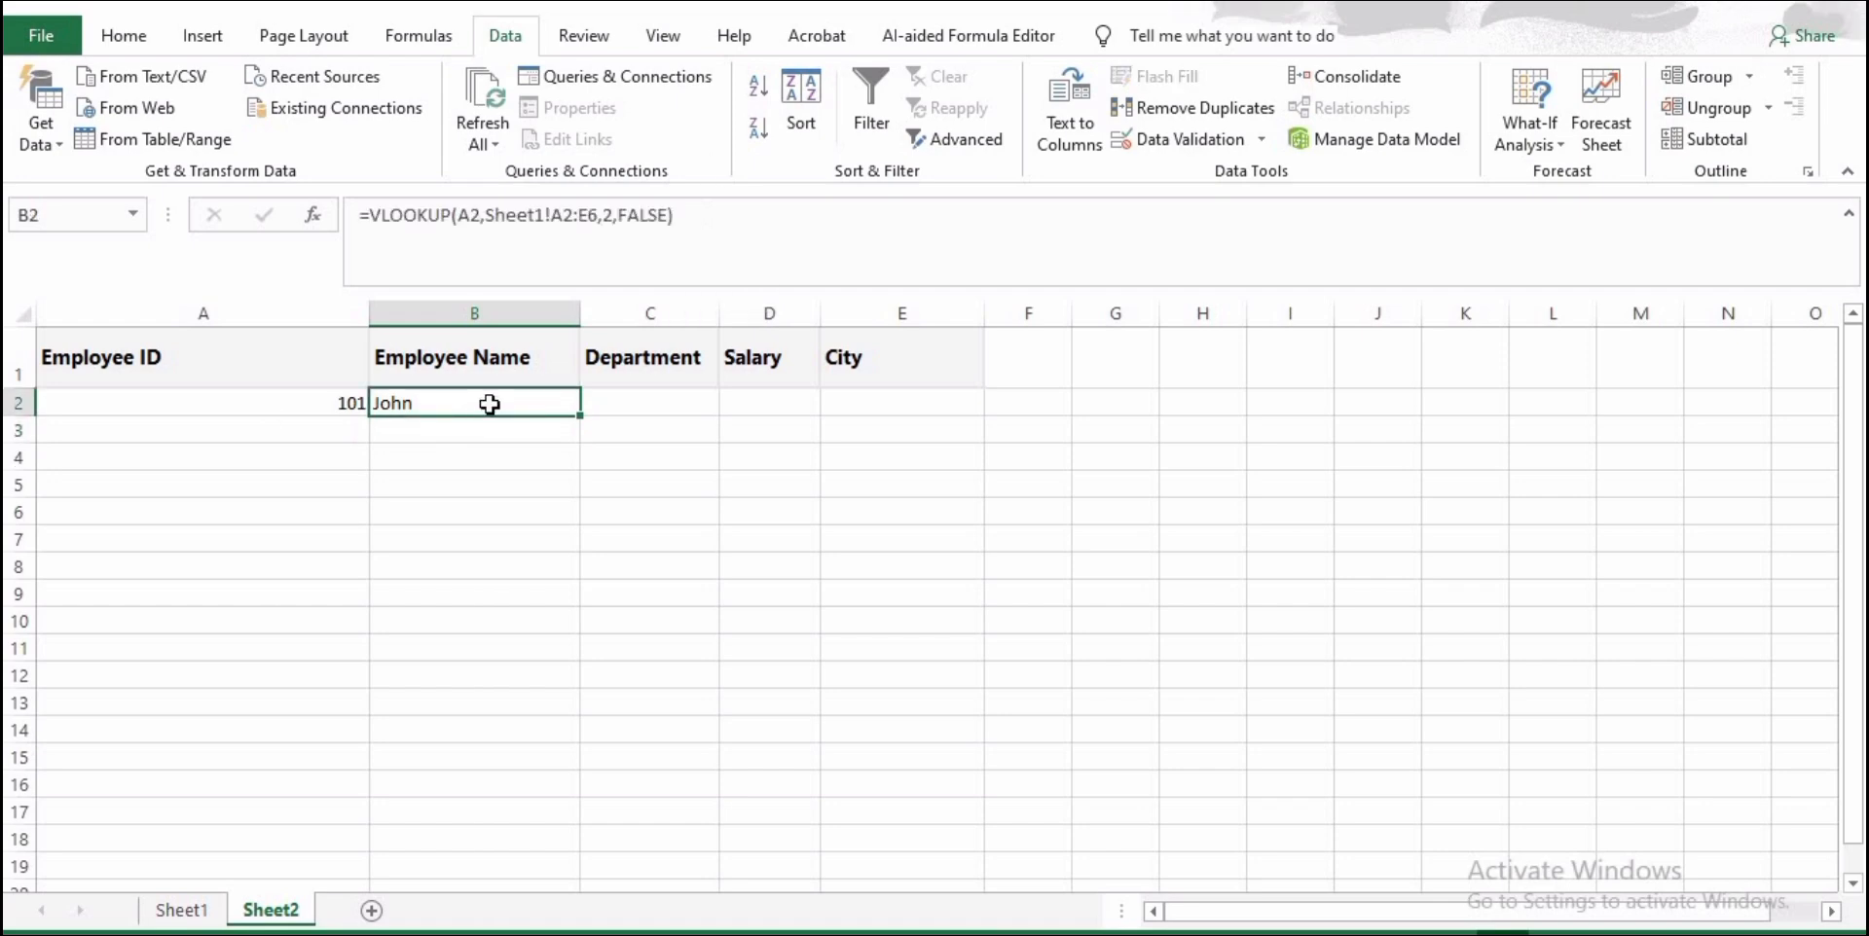
click(166, 917)
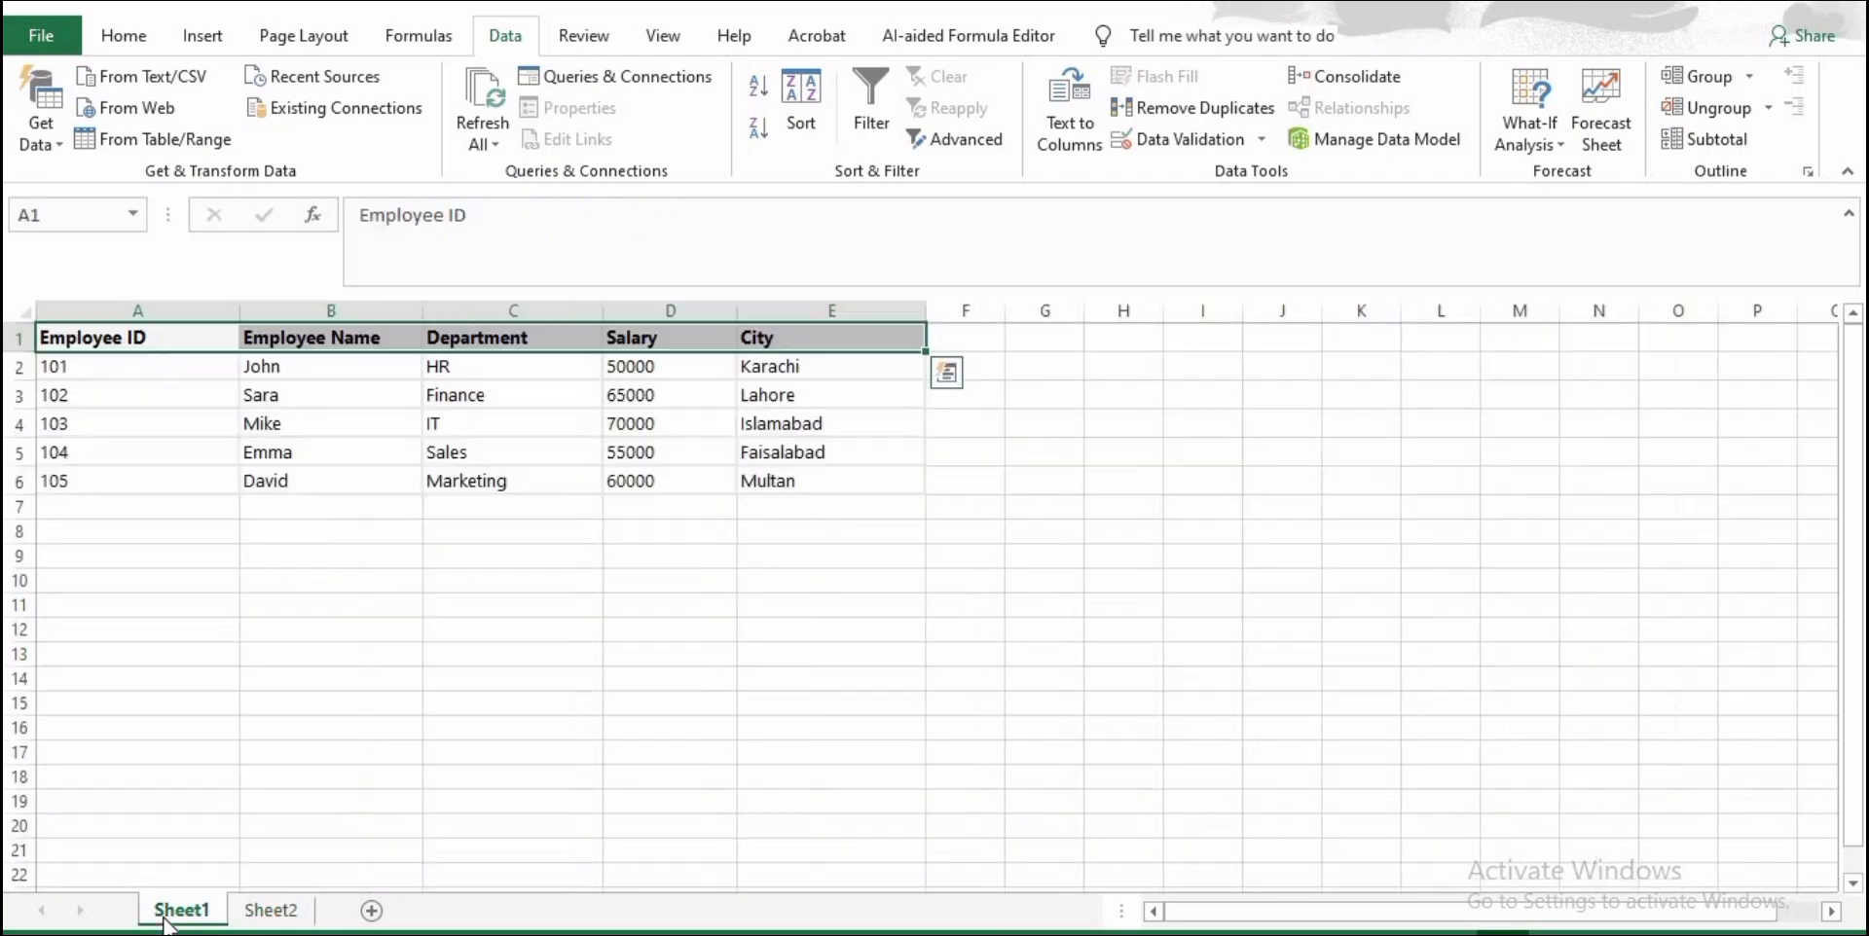
click(152, 368)
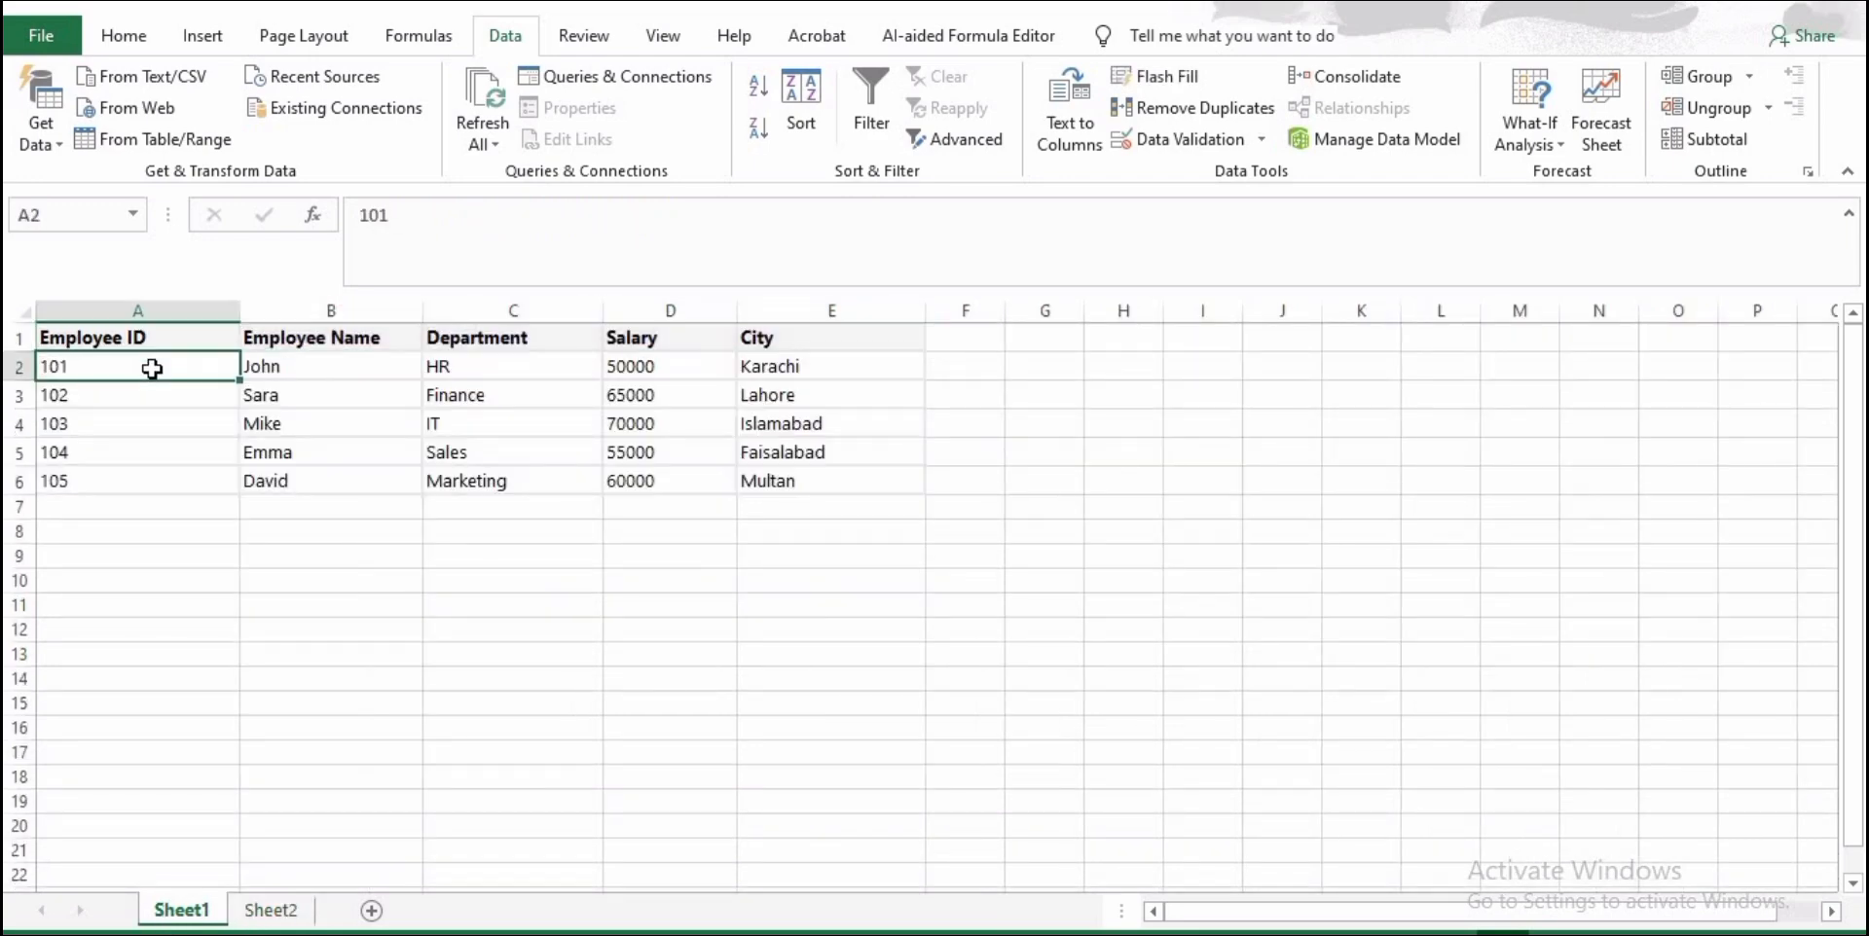
- Fill the VLOOKUP formula in B2 of Sheet2 across to E2 and check the copied formulas under Department, Salary and City
click(279, 368)
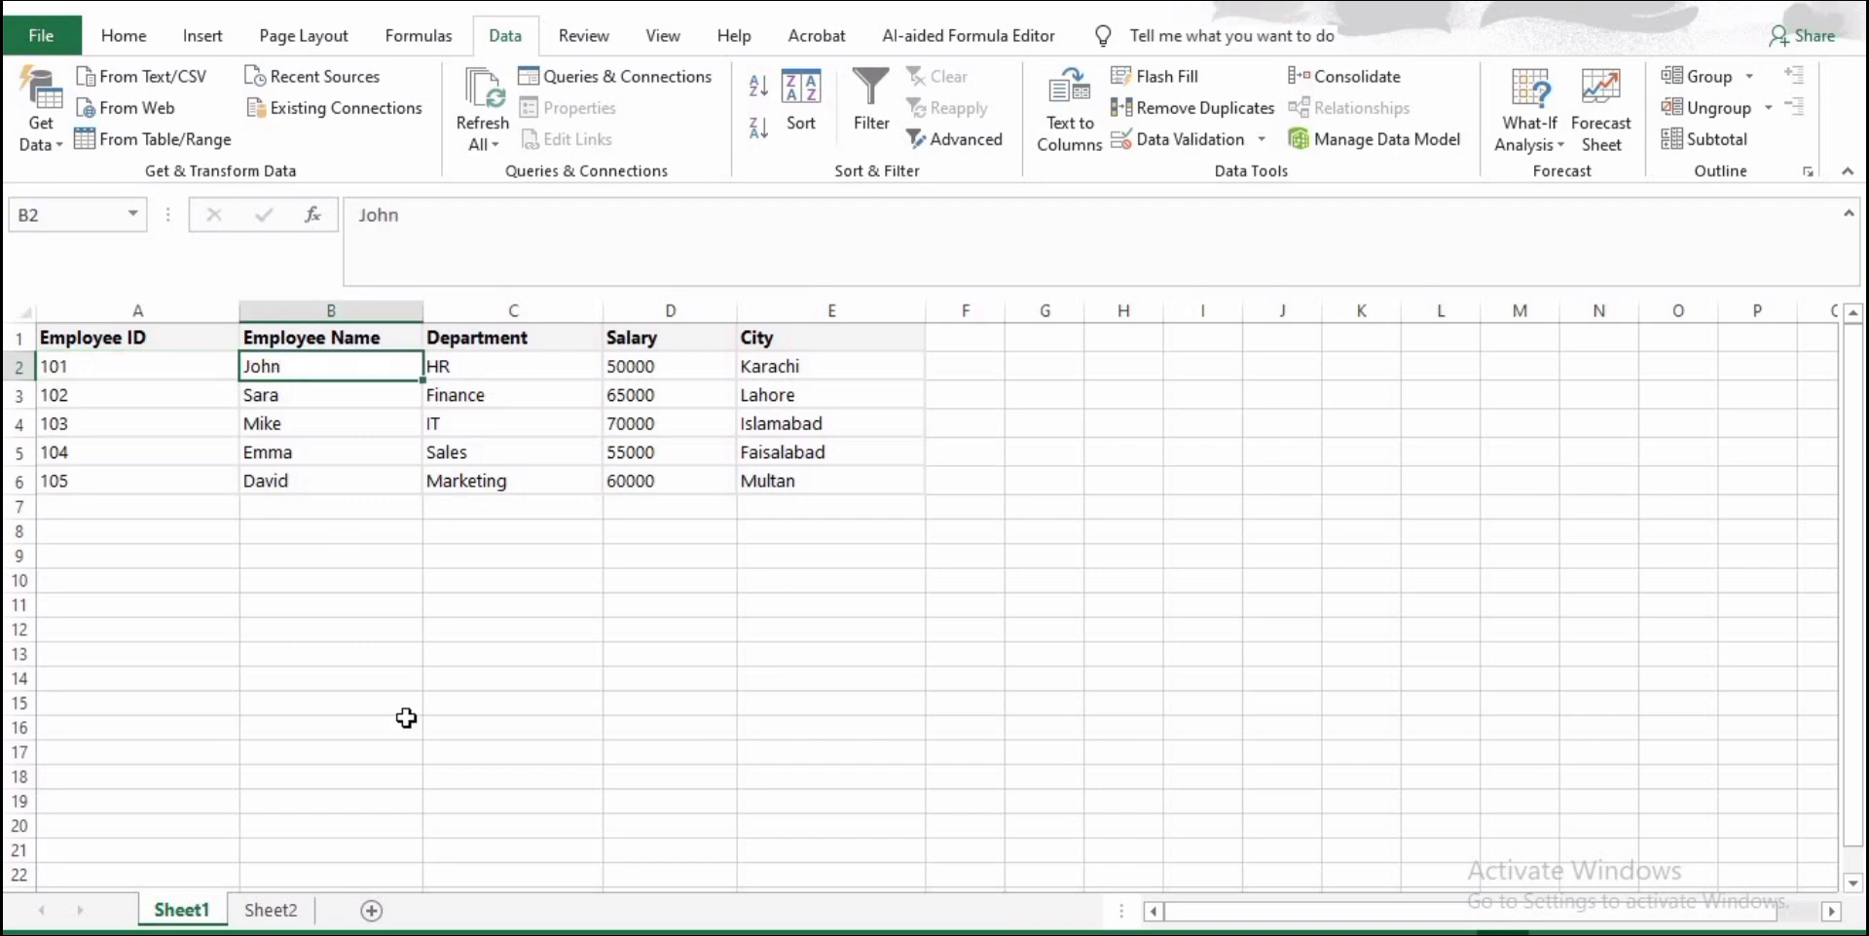
click(268, 911)
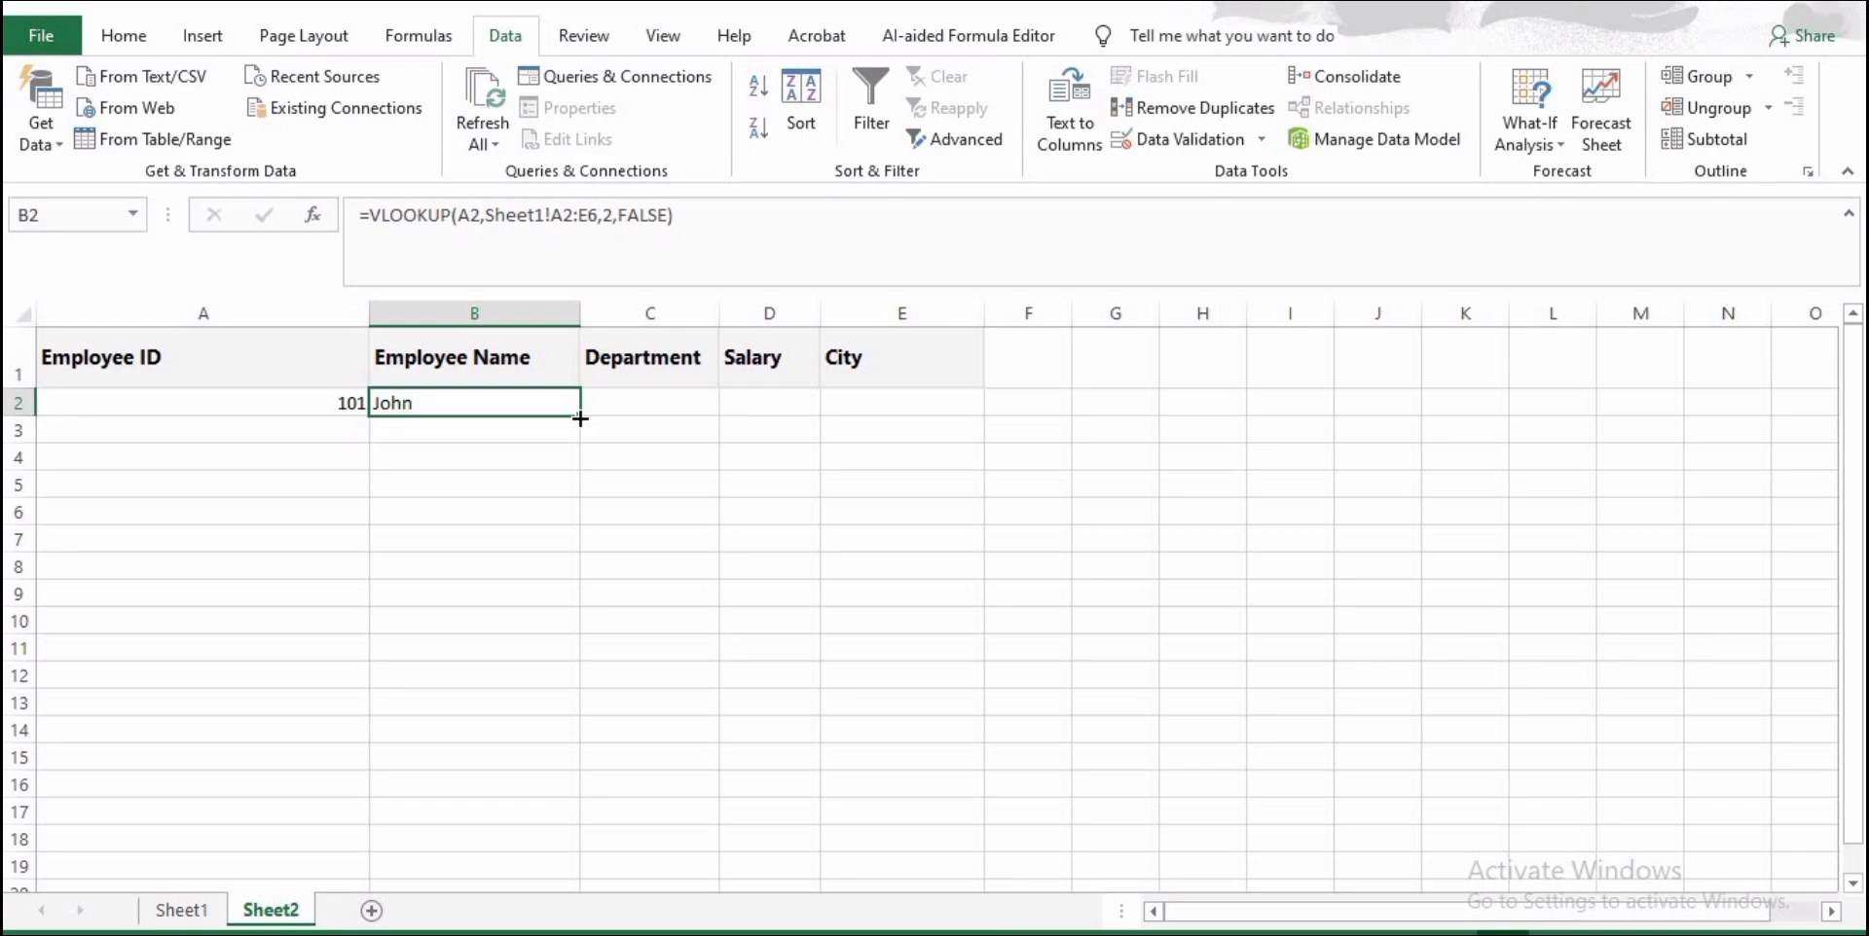
drag(580, 418, 934, 409)
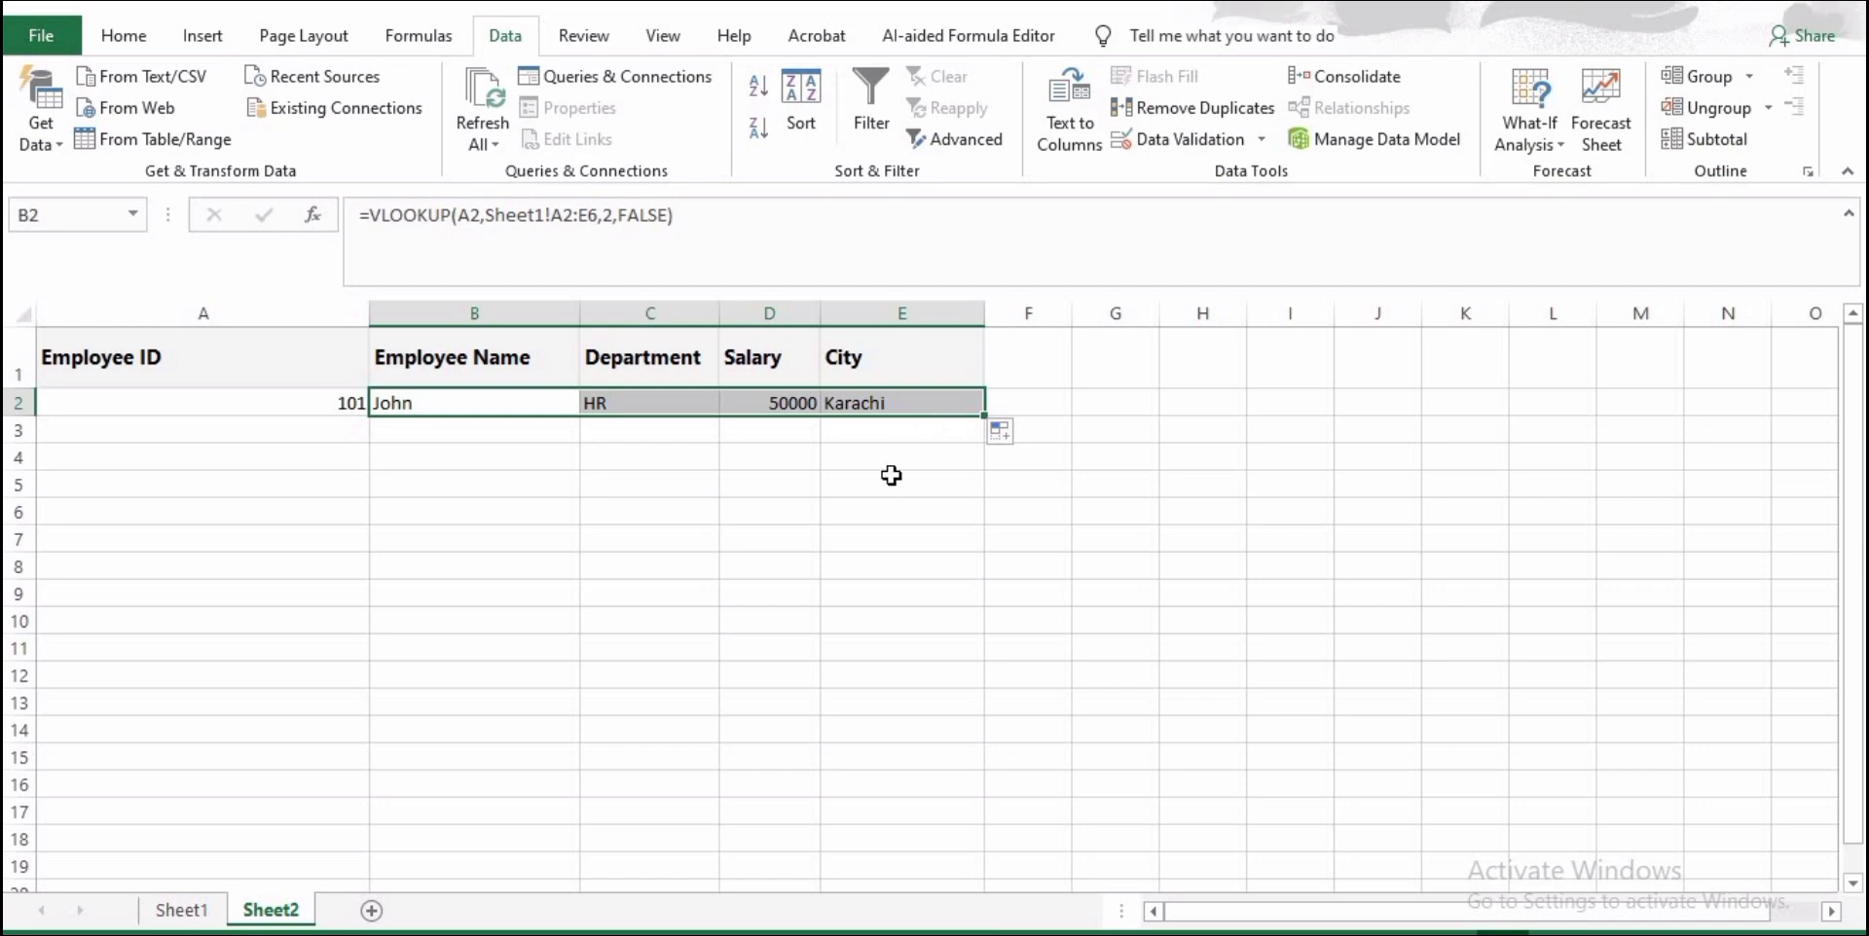
click(623, 403)
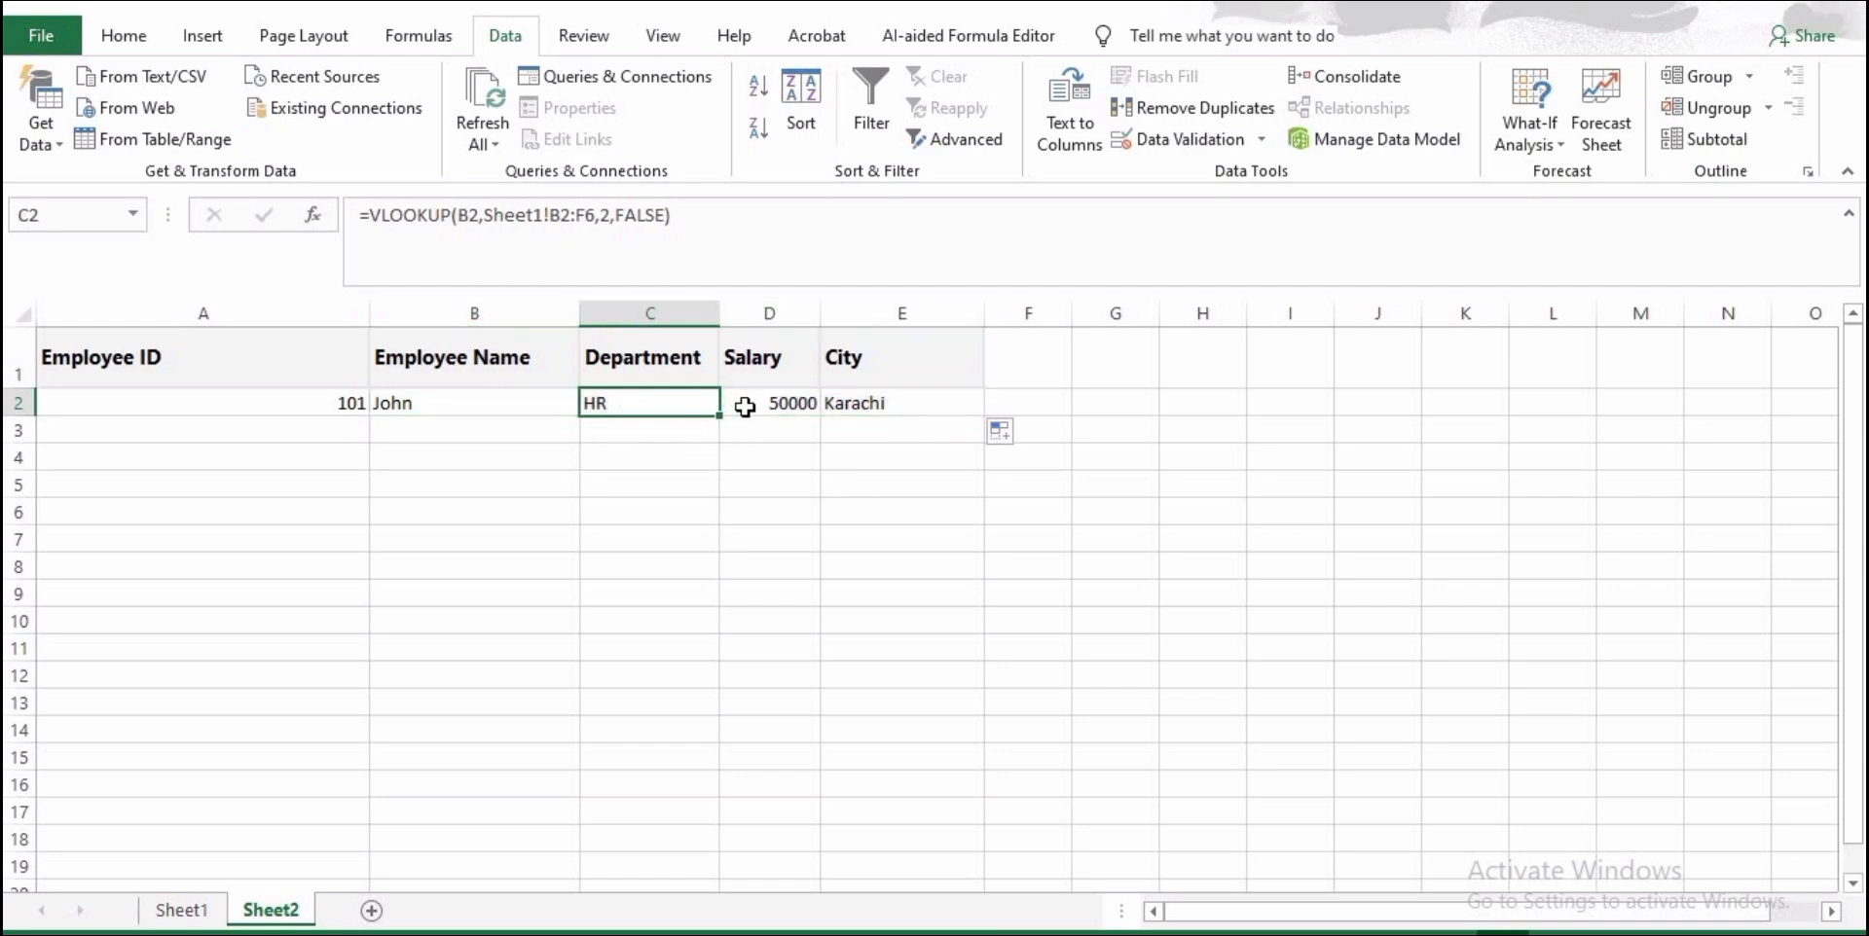
click(745, 407)
click(856, 407)
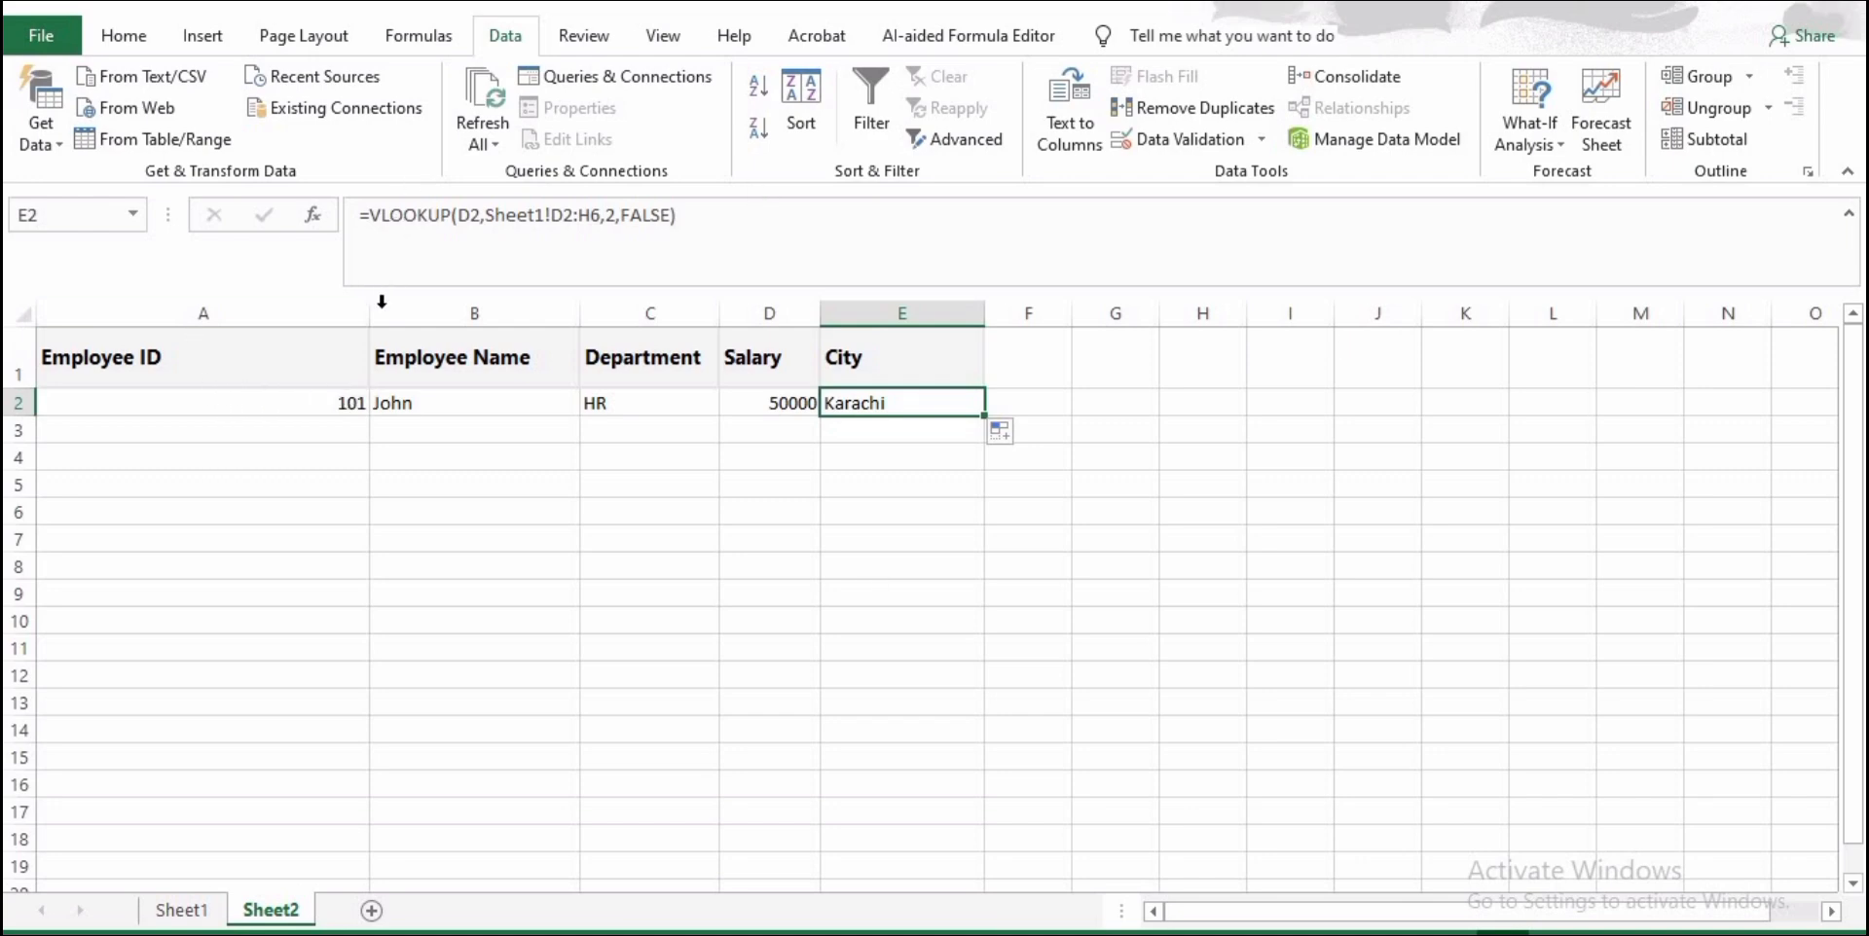
- Choose Employee ID 102 from the drop-down list in A2 to test the lookup
click(345, 403)
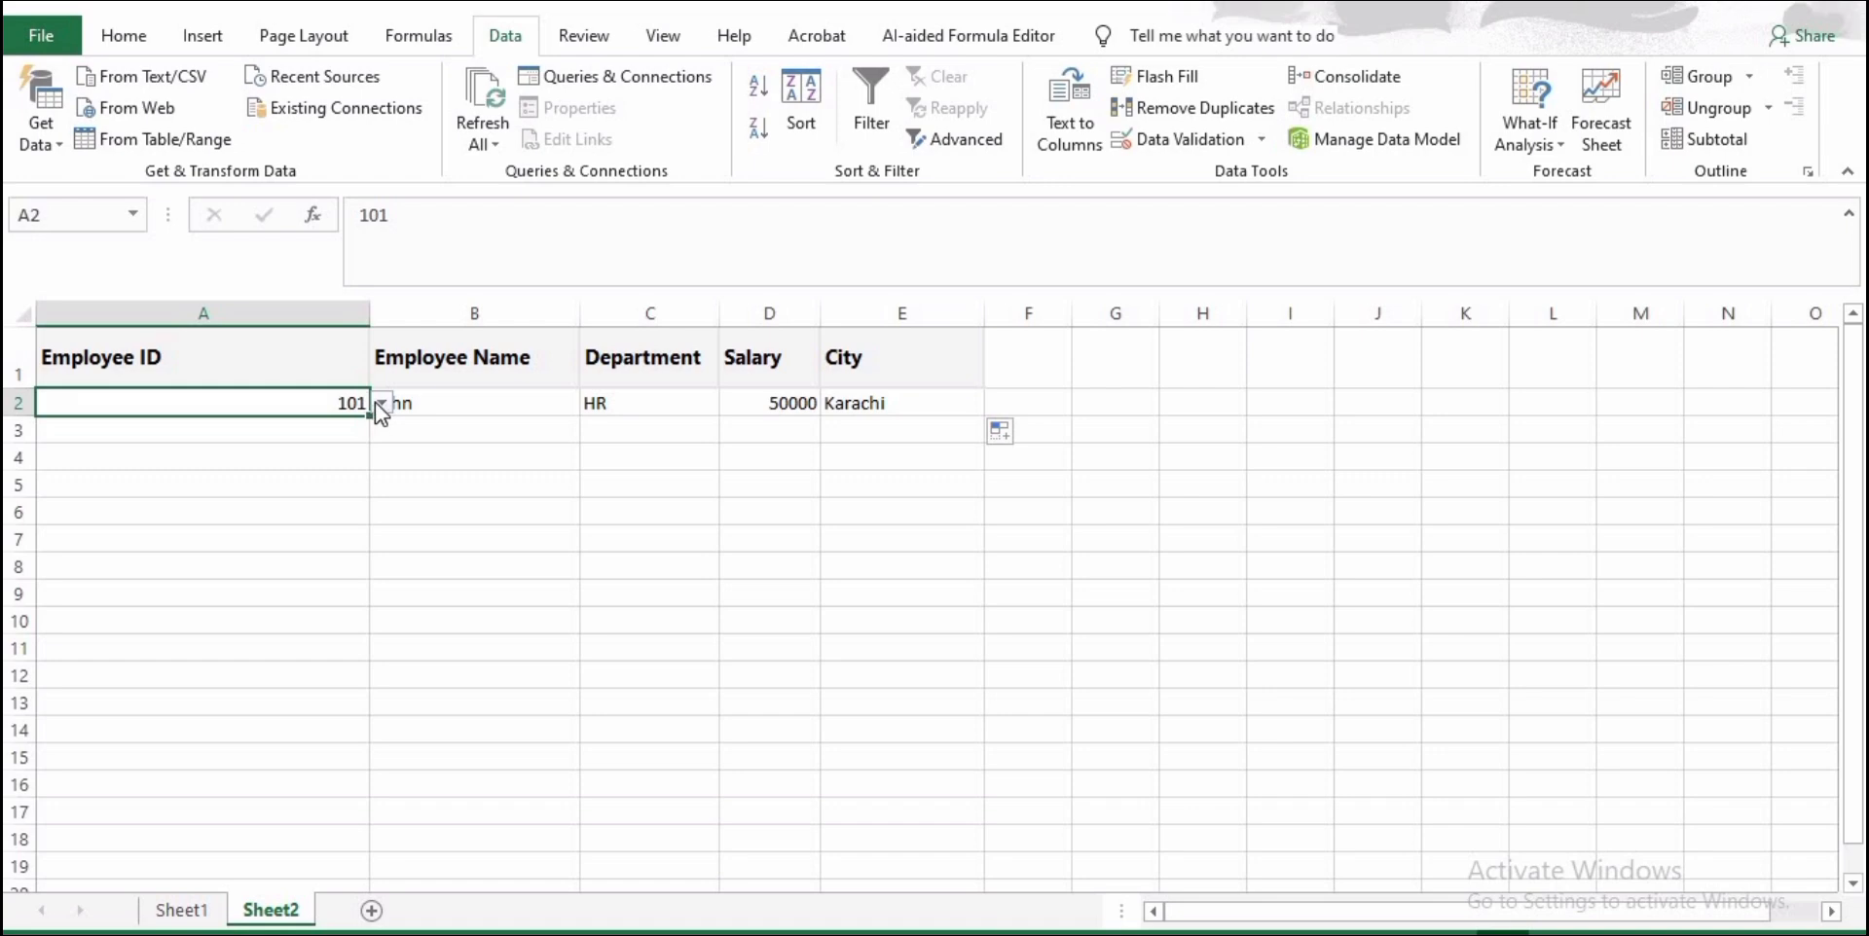
click(377, 402)
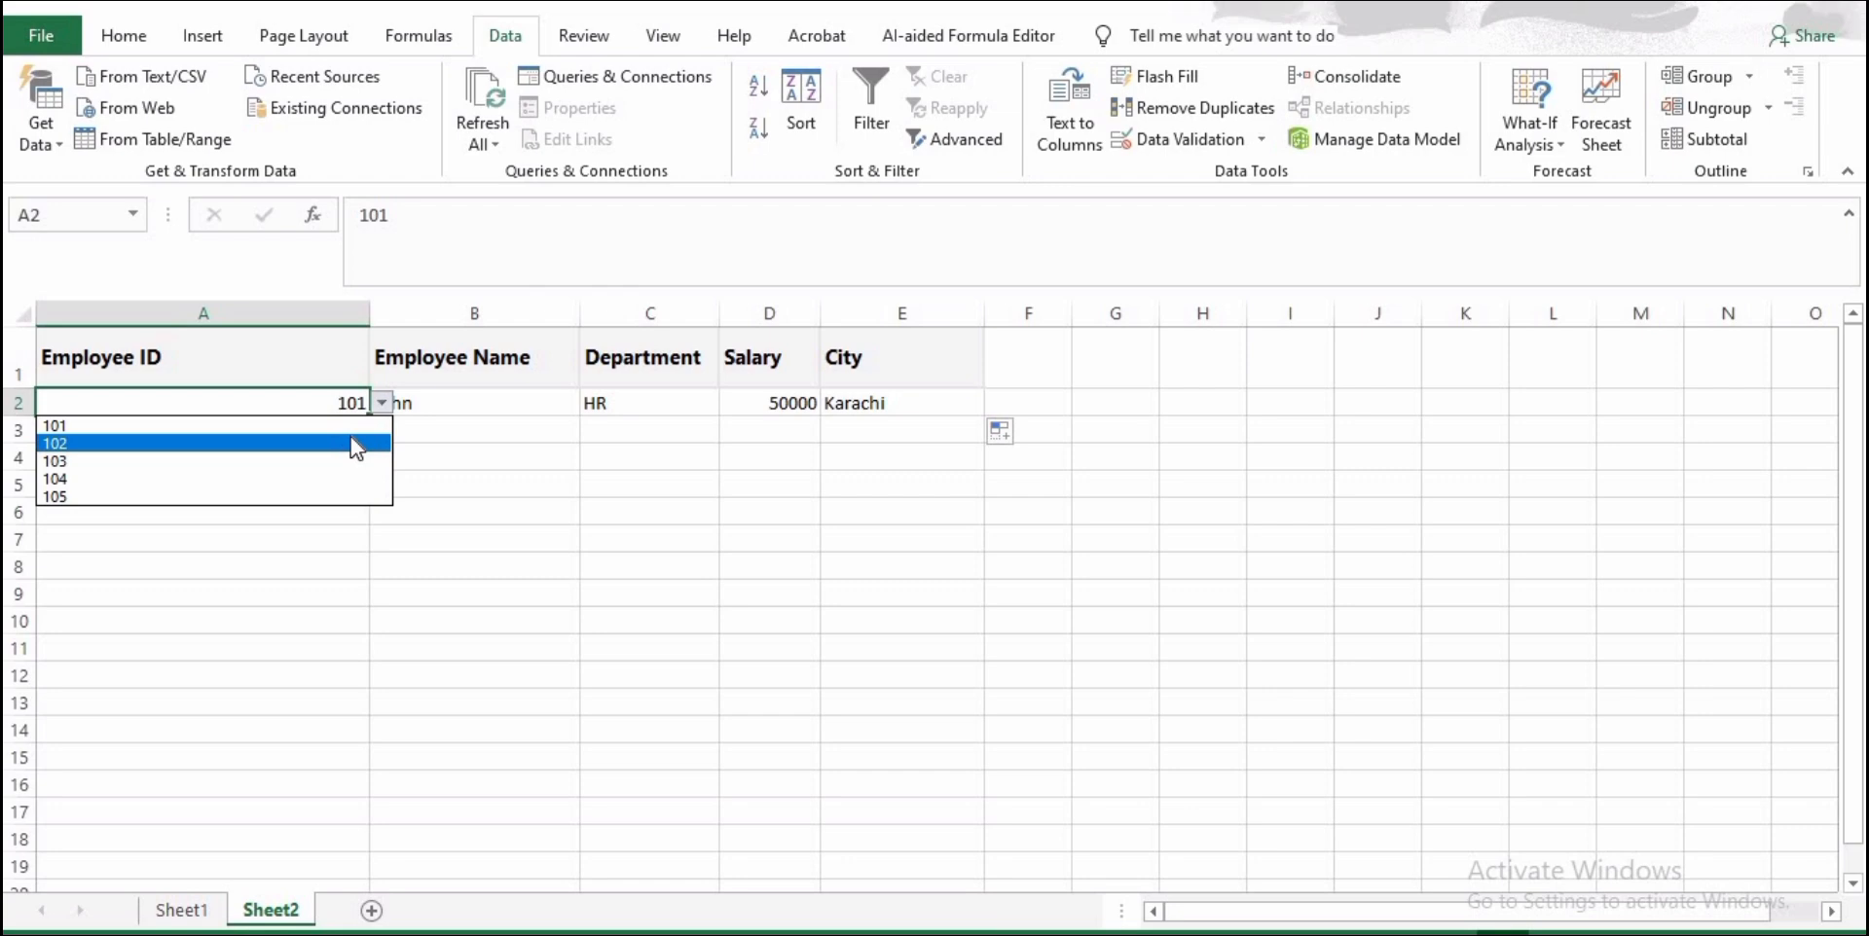
click(351, 443)
click(429, 428)
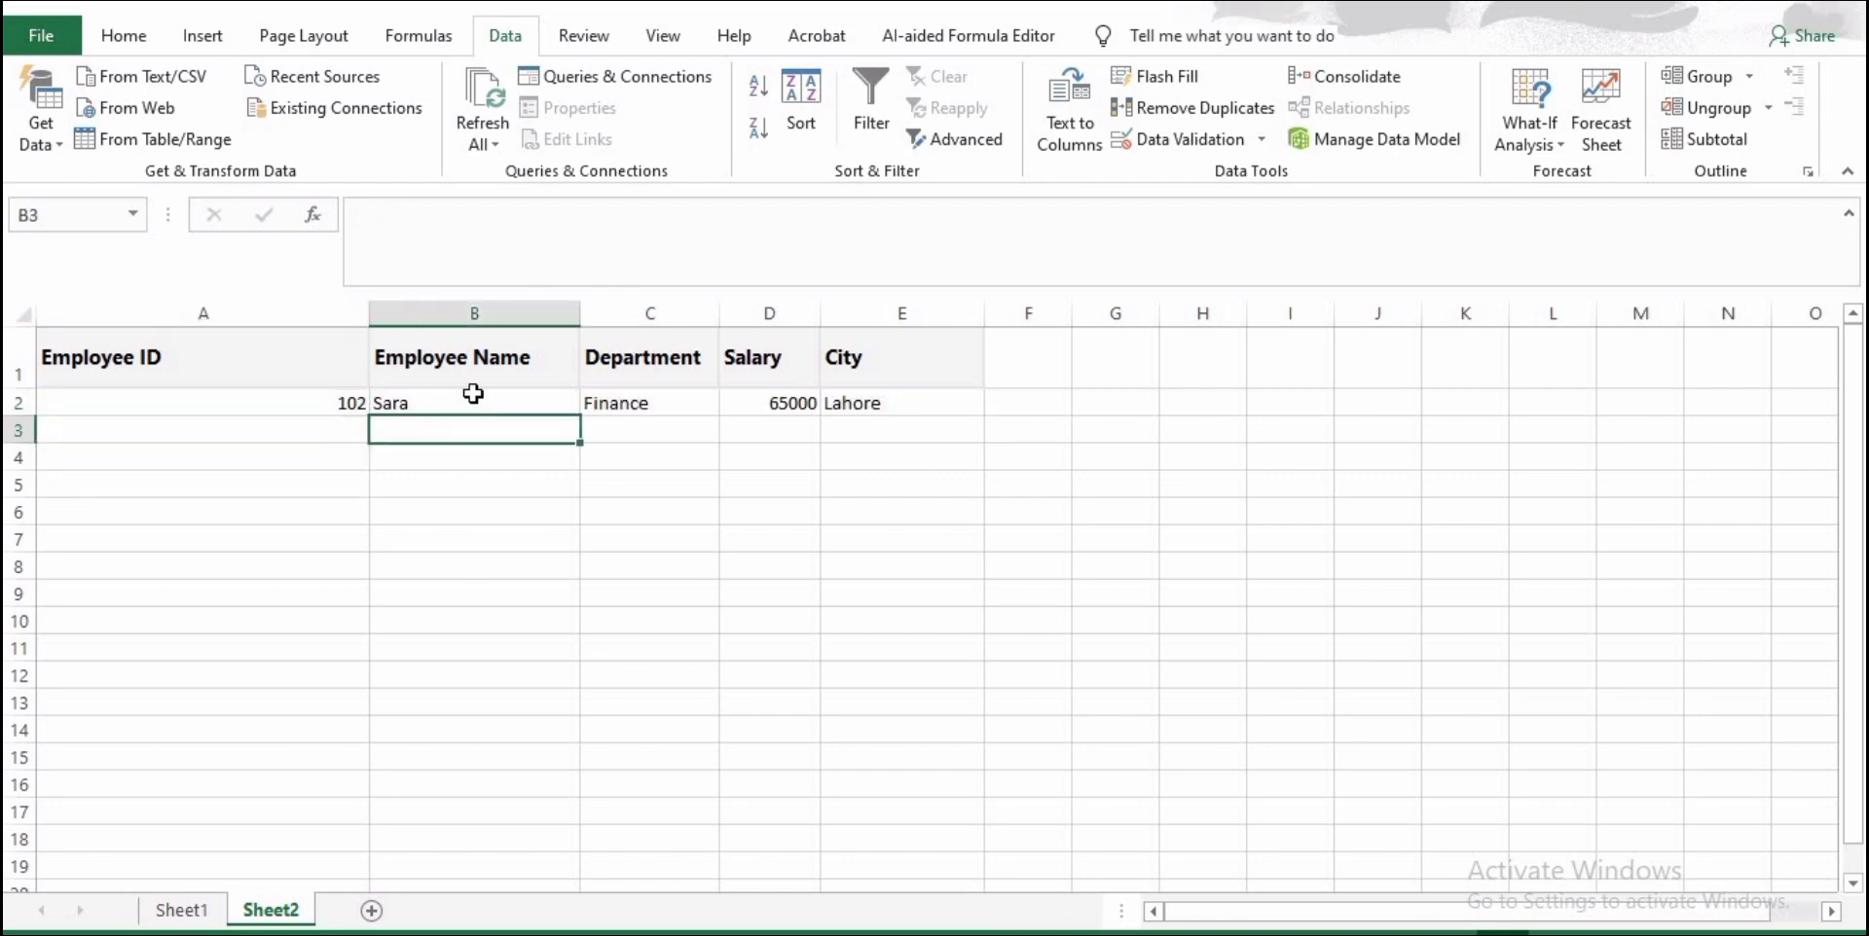
- Examine the name, department, salary and city returned in B2:E2 for Employee ID 102
click(469, 394)
click(599, 403)
click(786, 409)
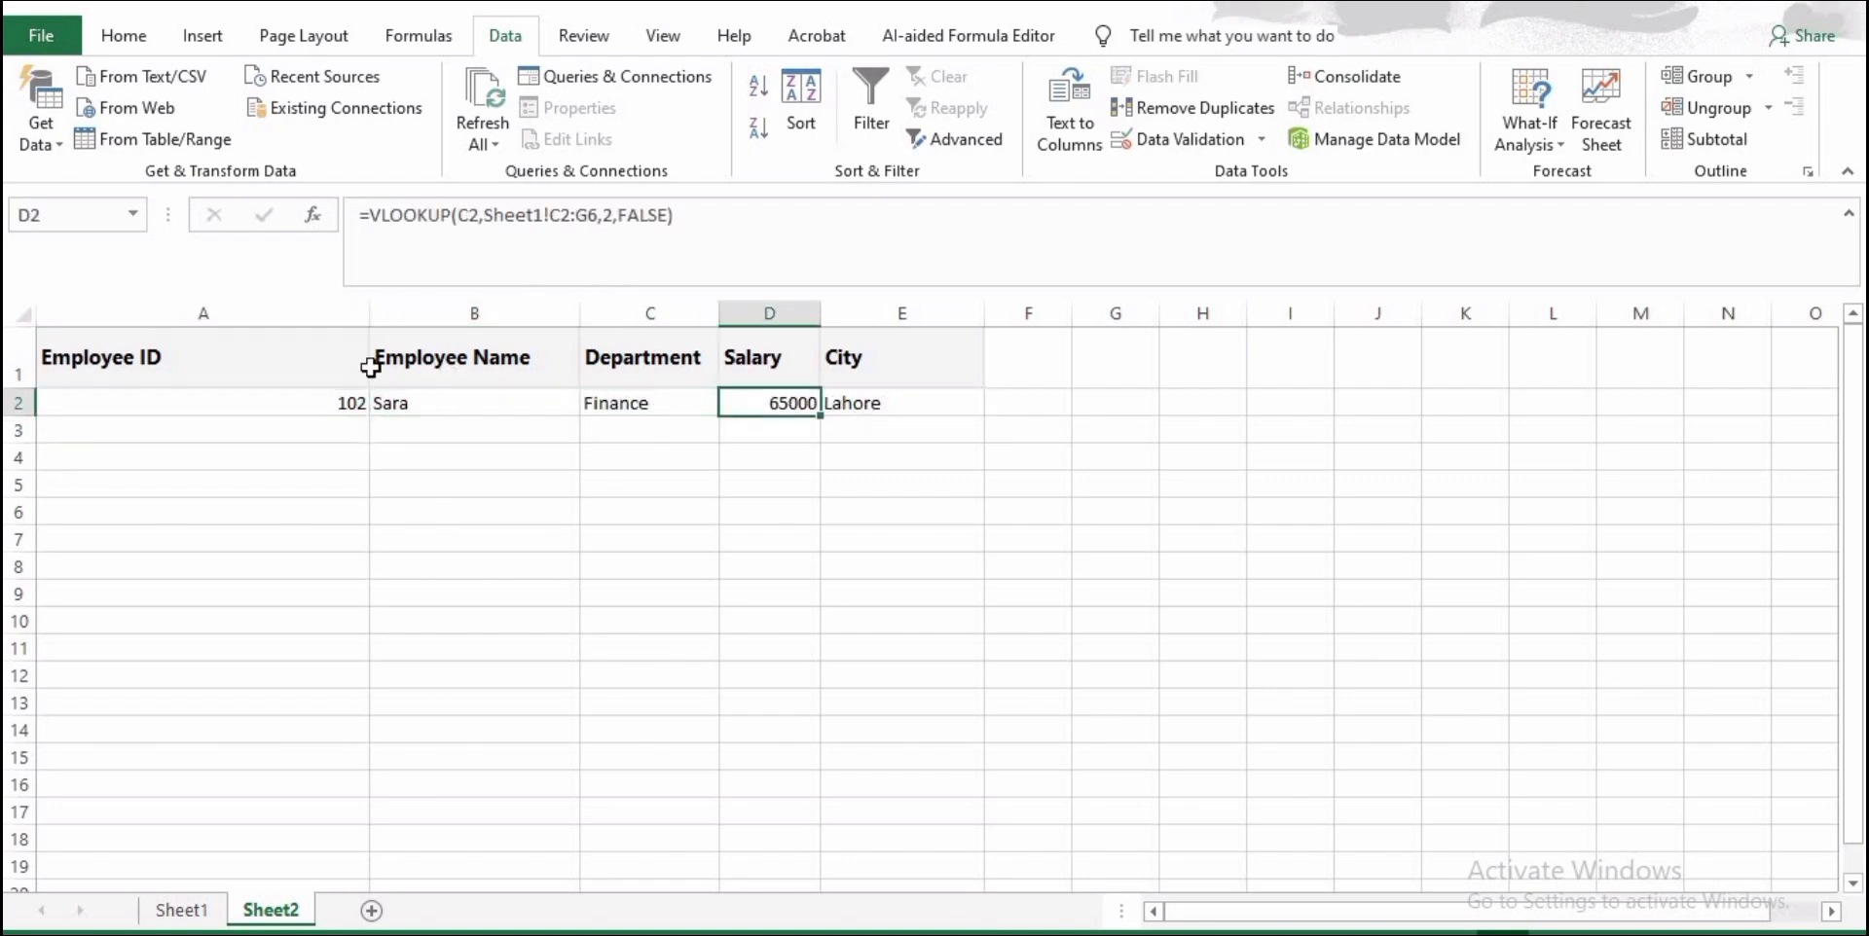
click(356, 408)
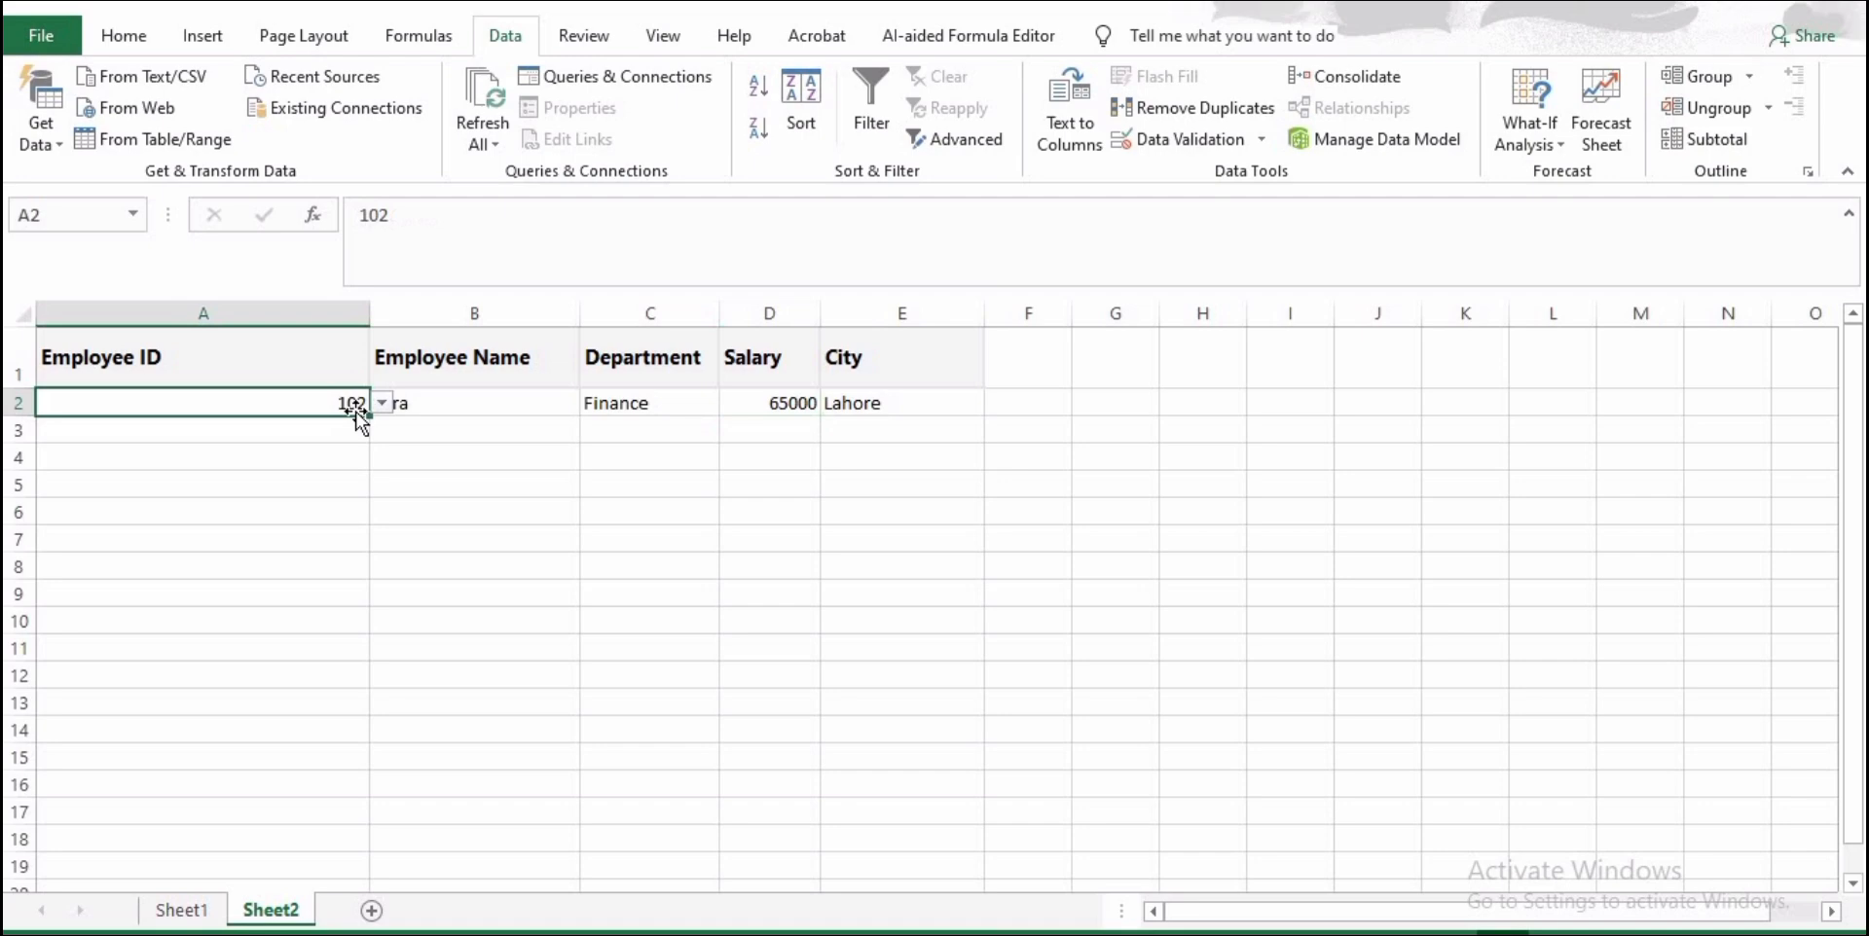
click(432, 403)
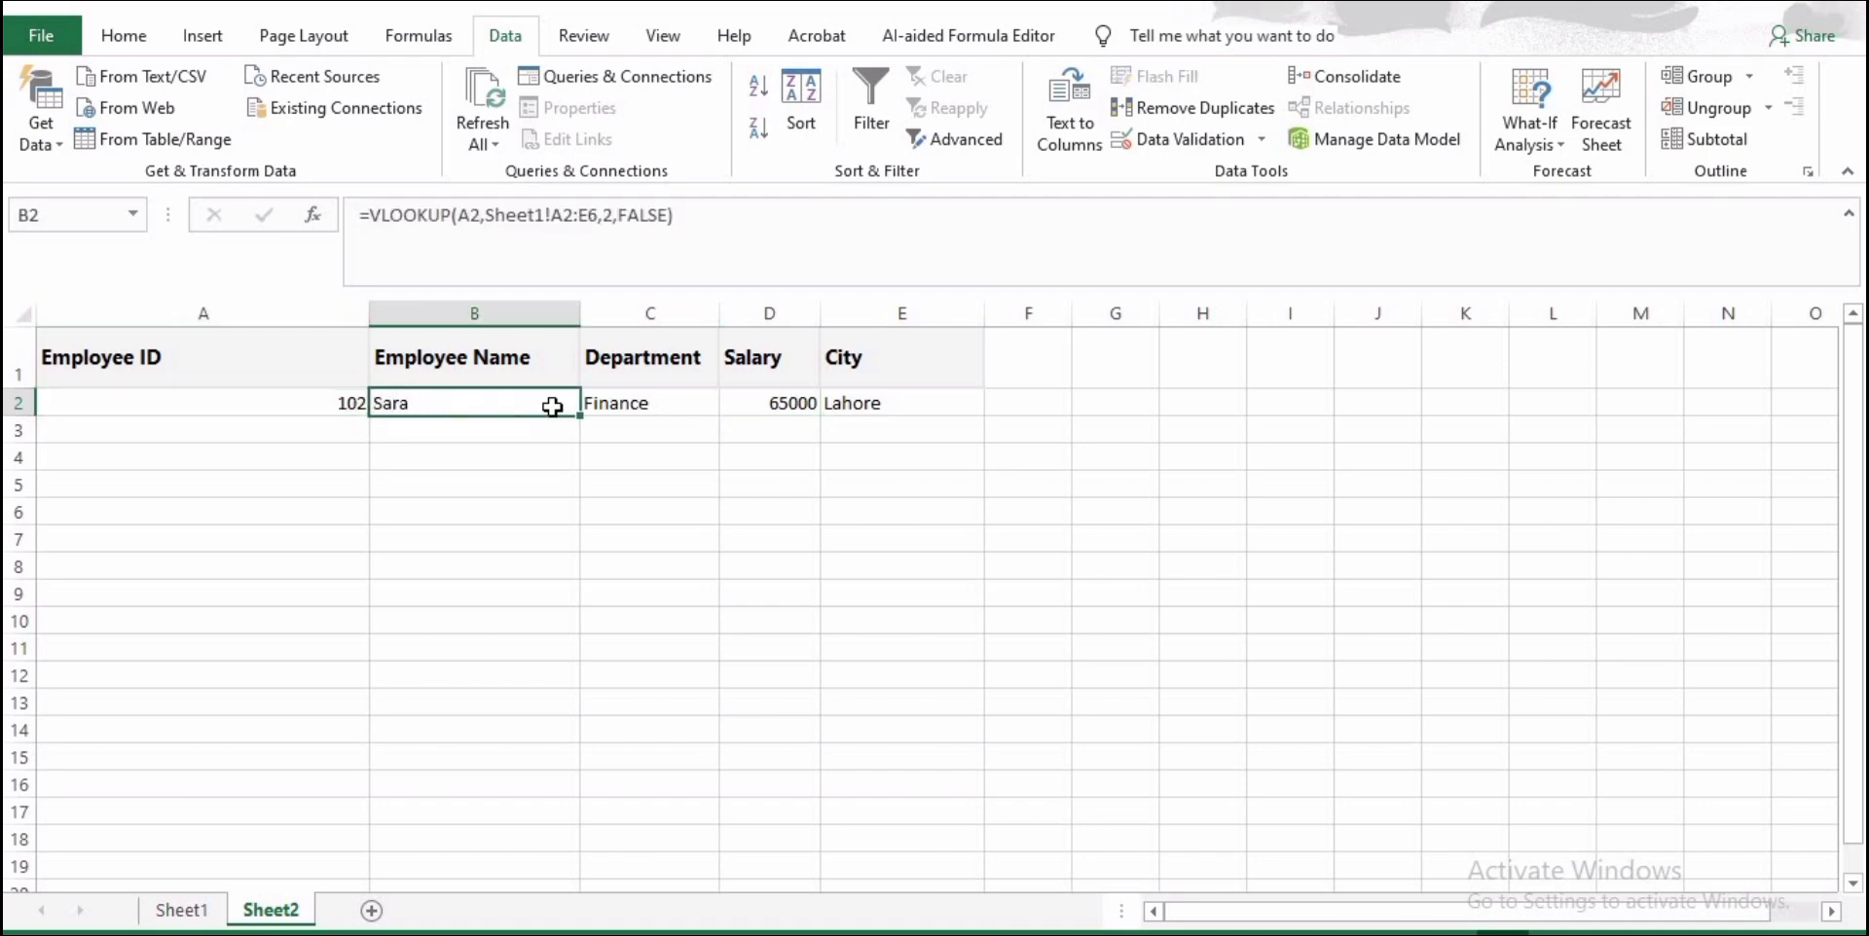
click(658, 401)
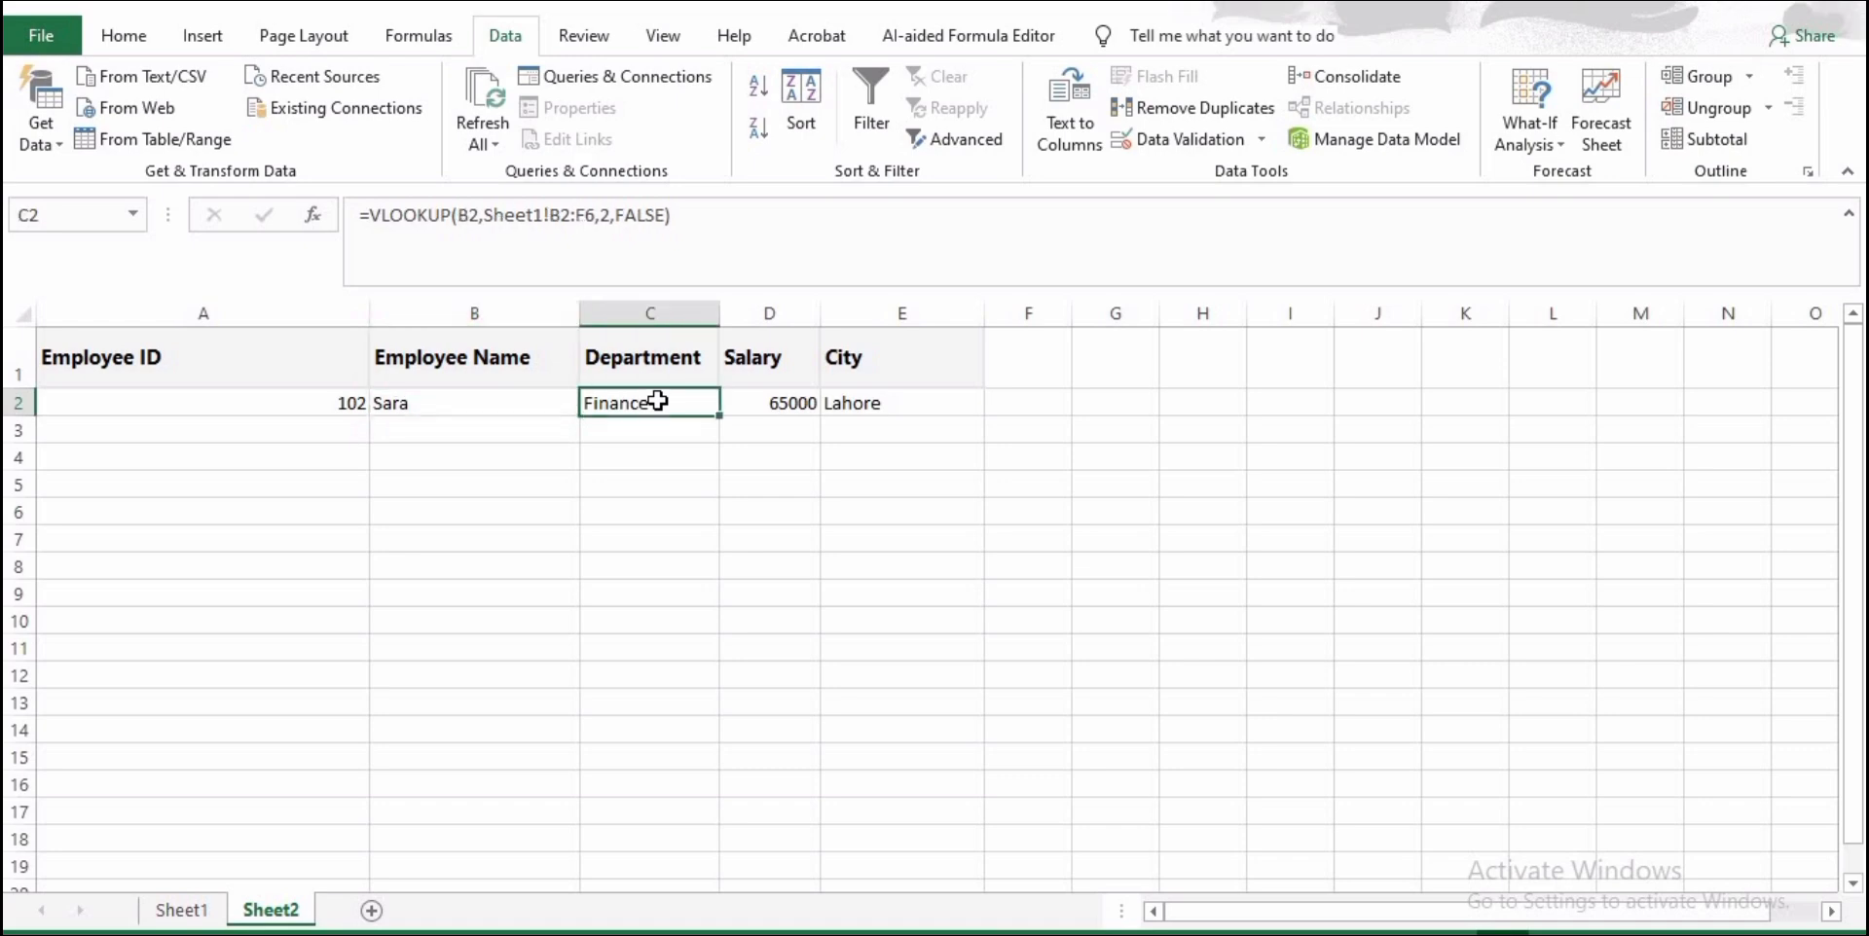
click(784, 405)
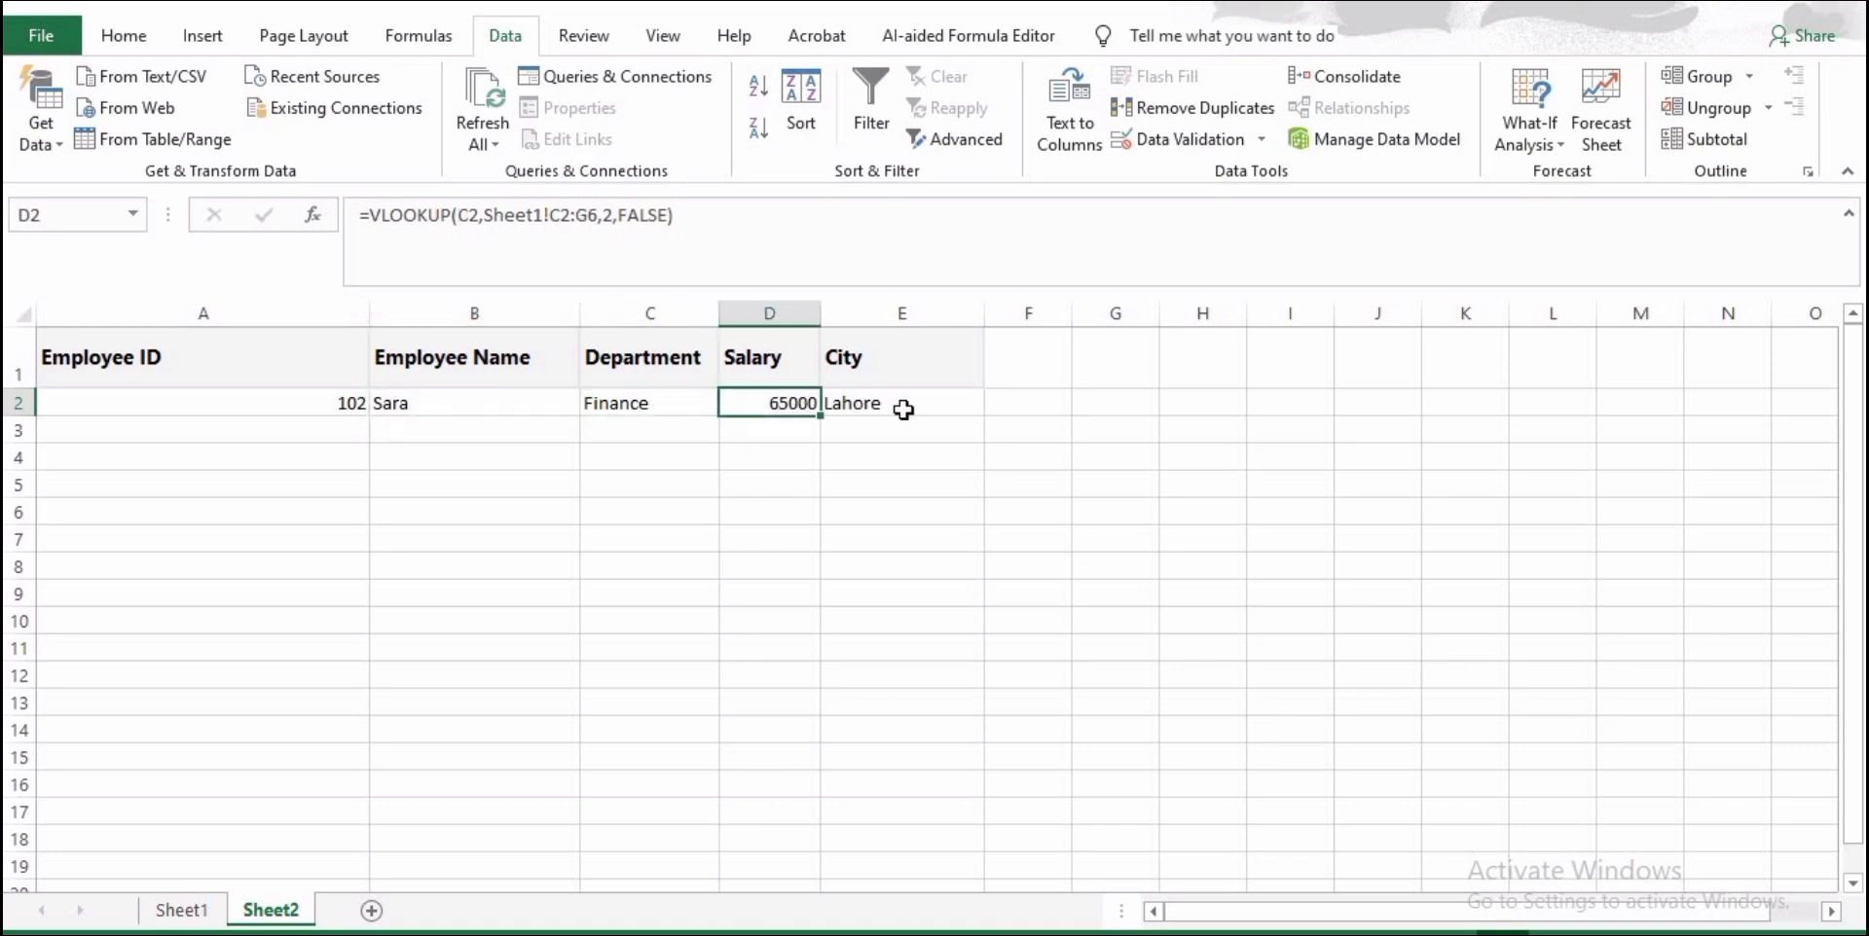
click(904, 409)
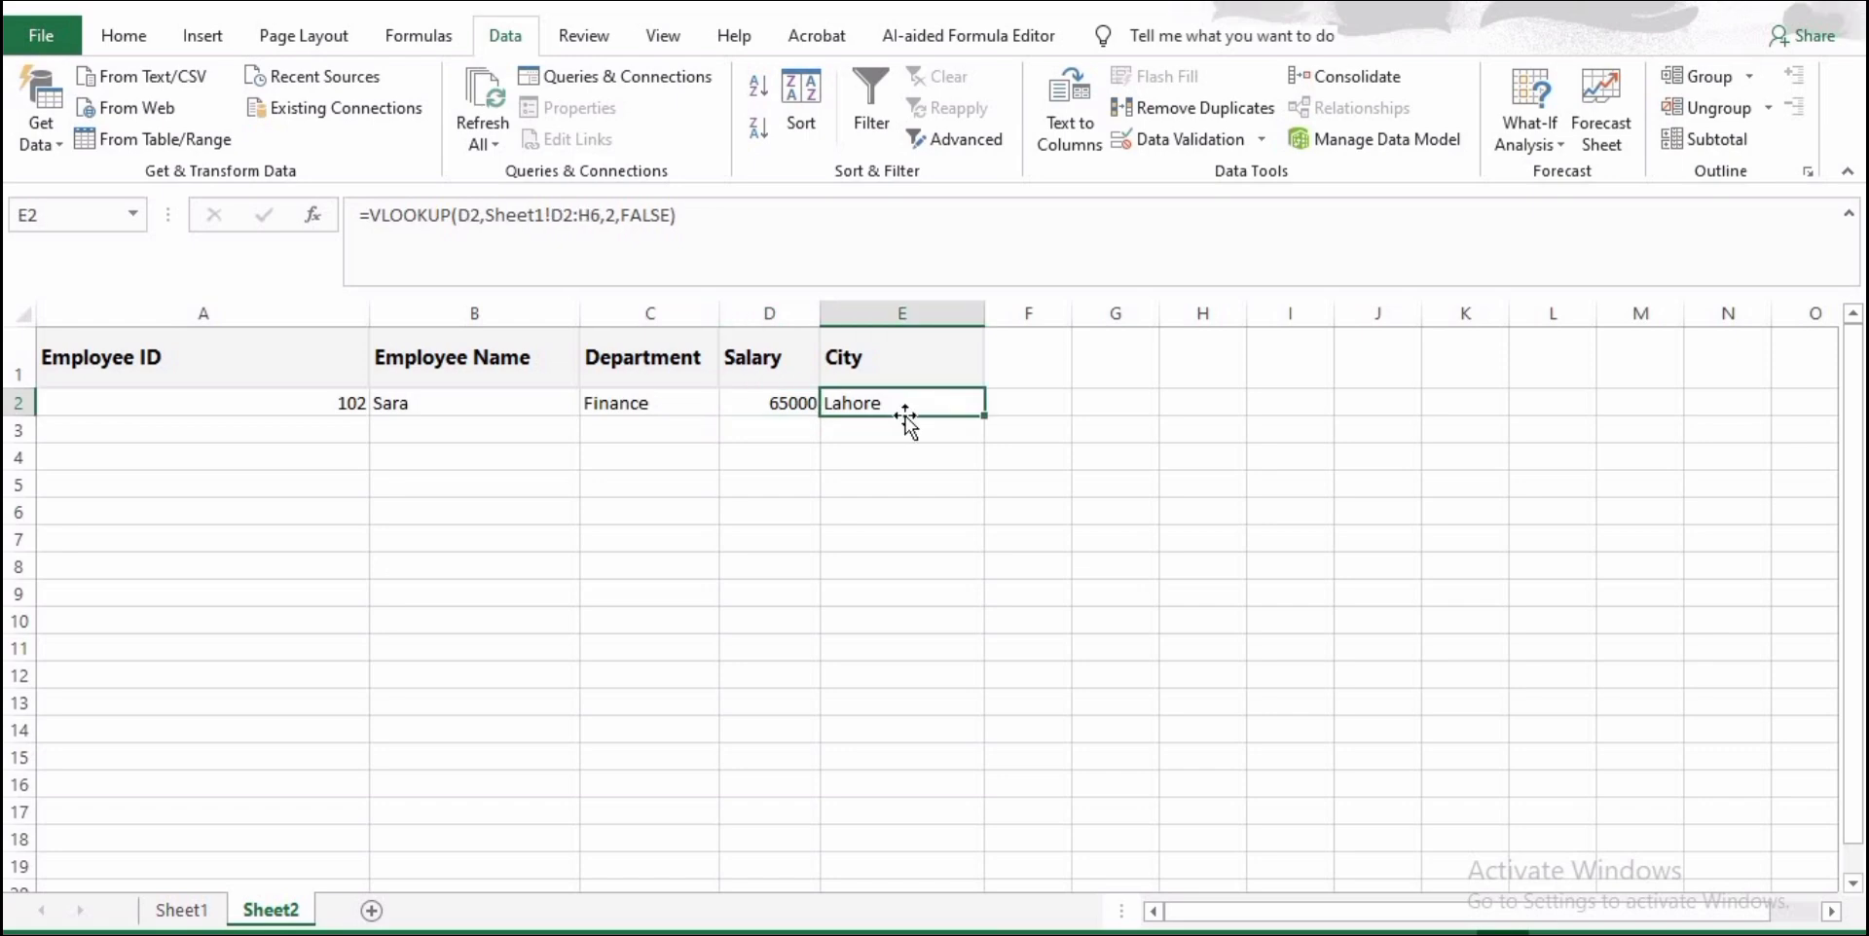
- Choose Employee ID 104 from the drop-down list in A2 and check the details returned in row 2
click(336, 404)
click(379, 407)
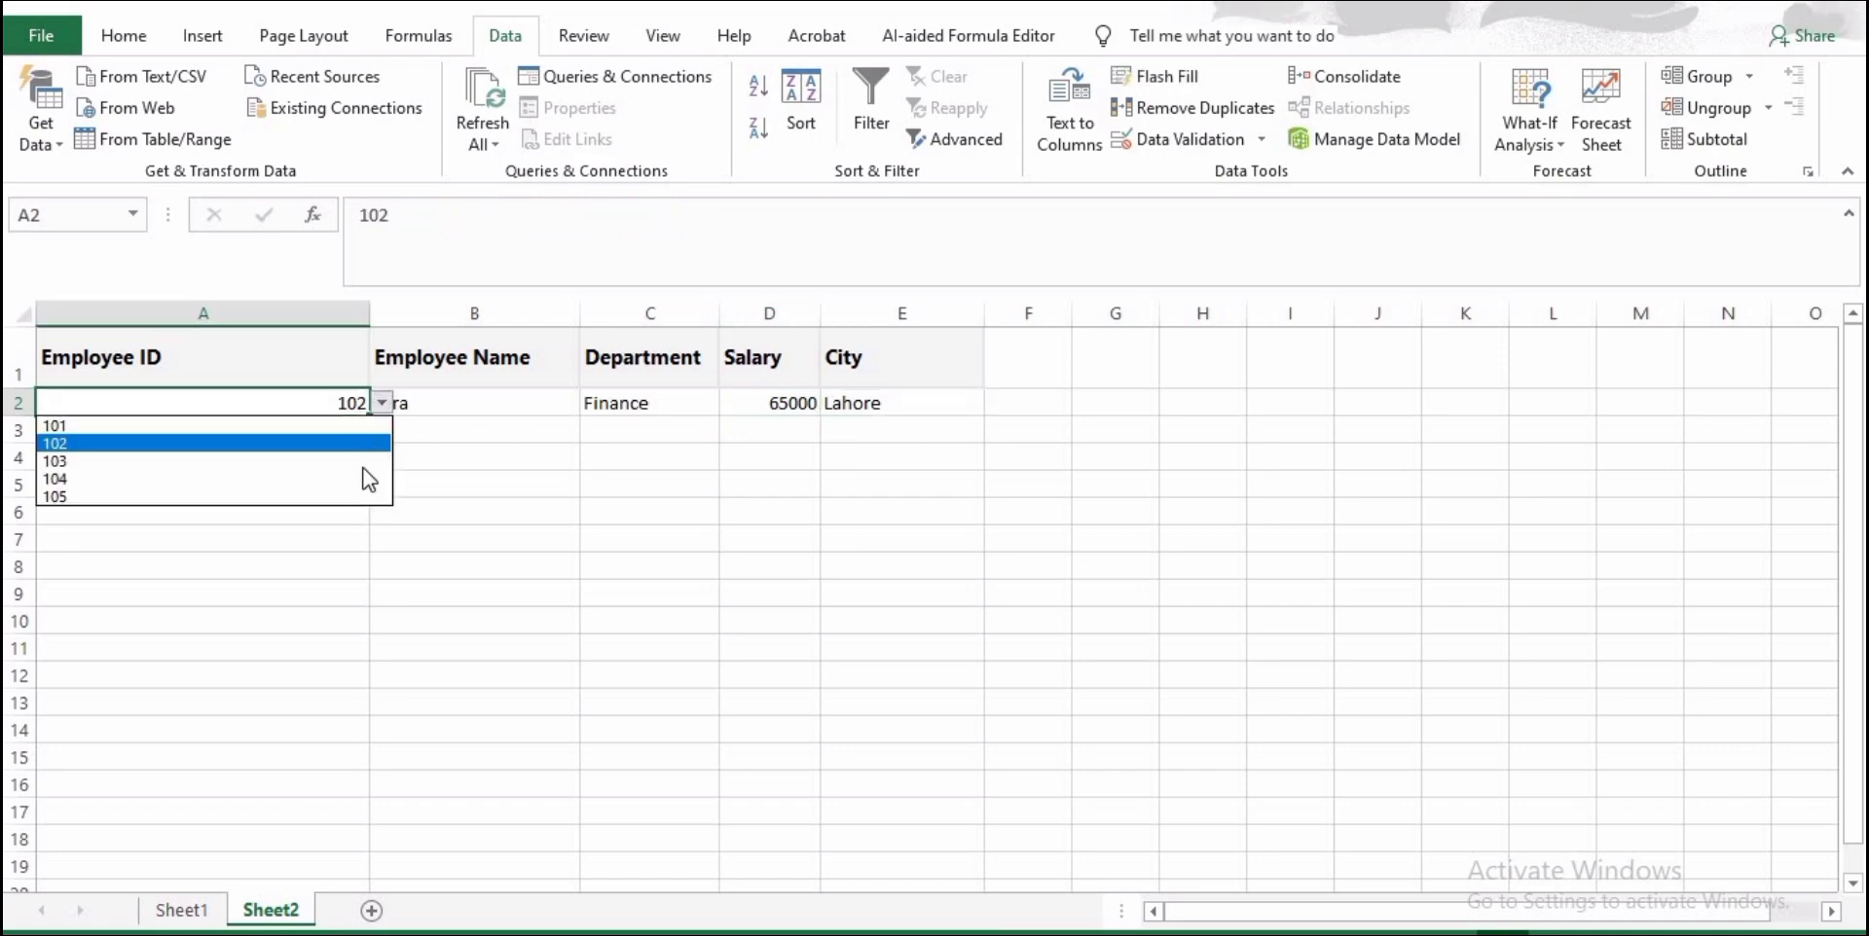
click(358, 476)
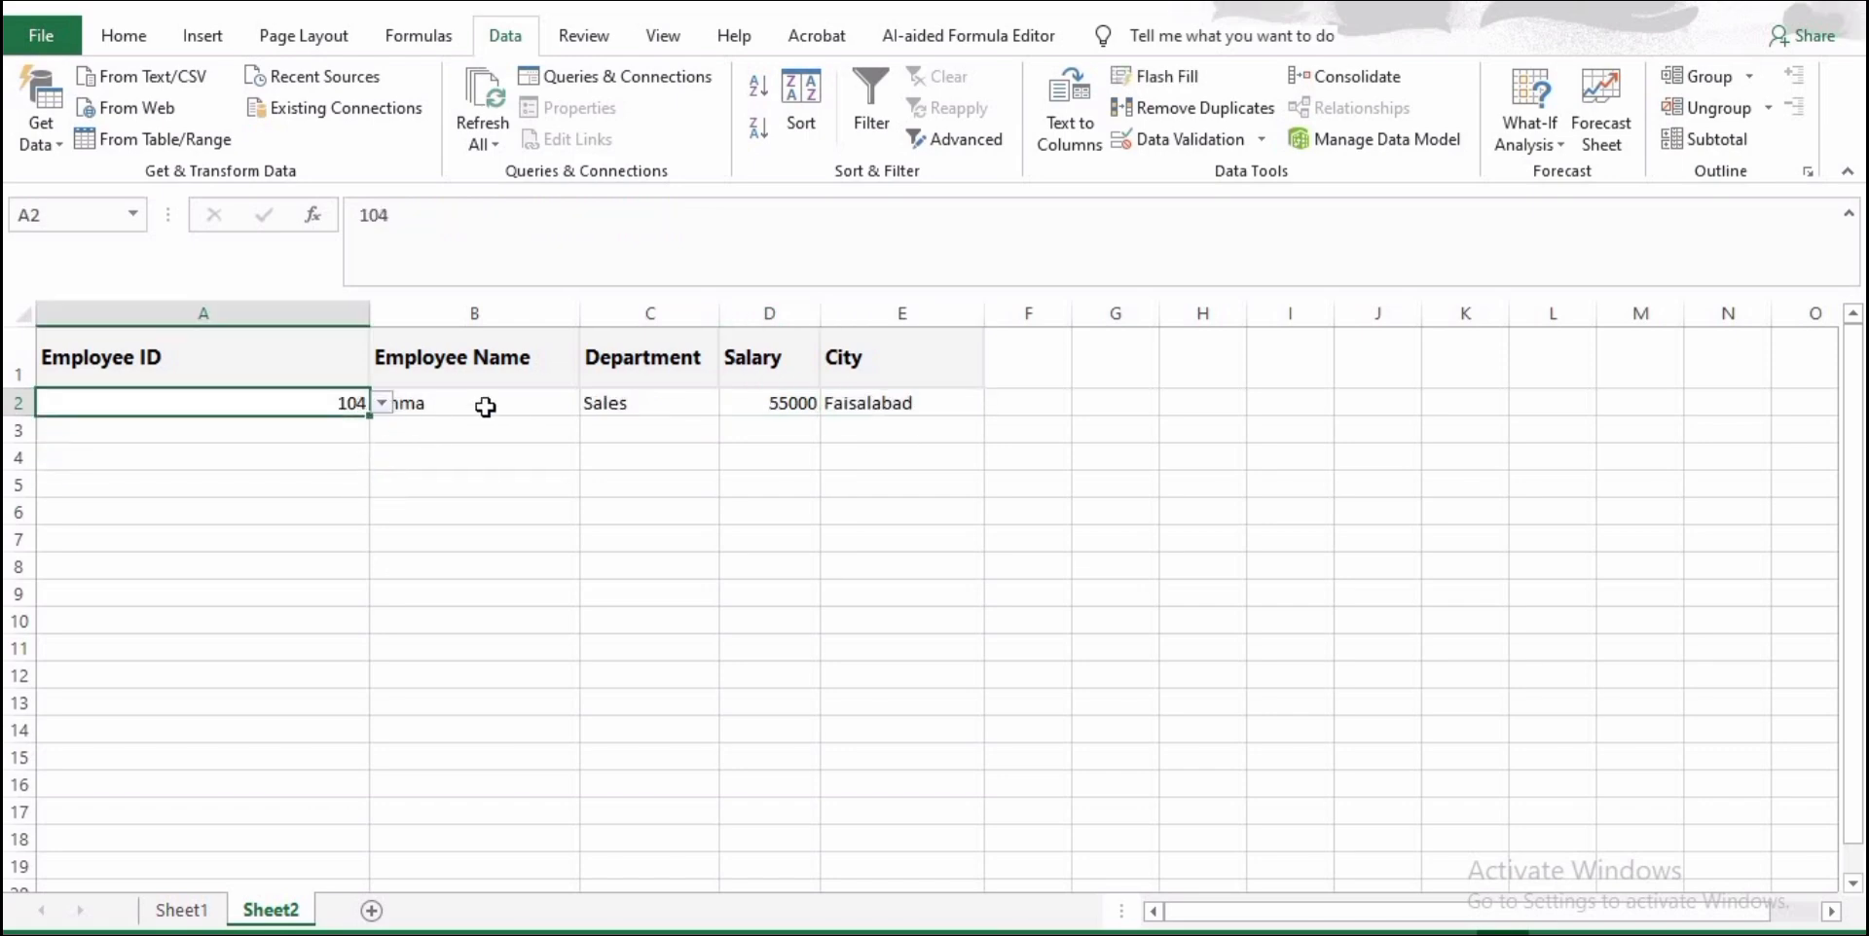
click(493, 405)
click(768, 405)
click(894, 409)
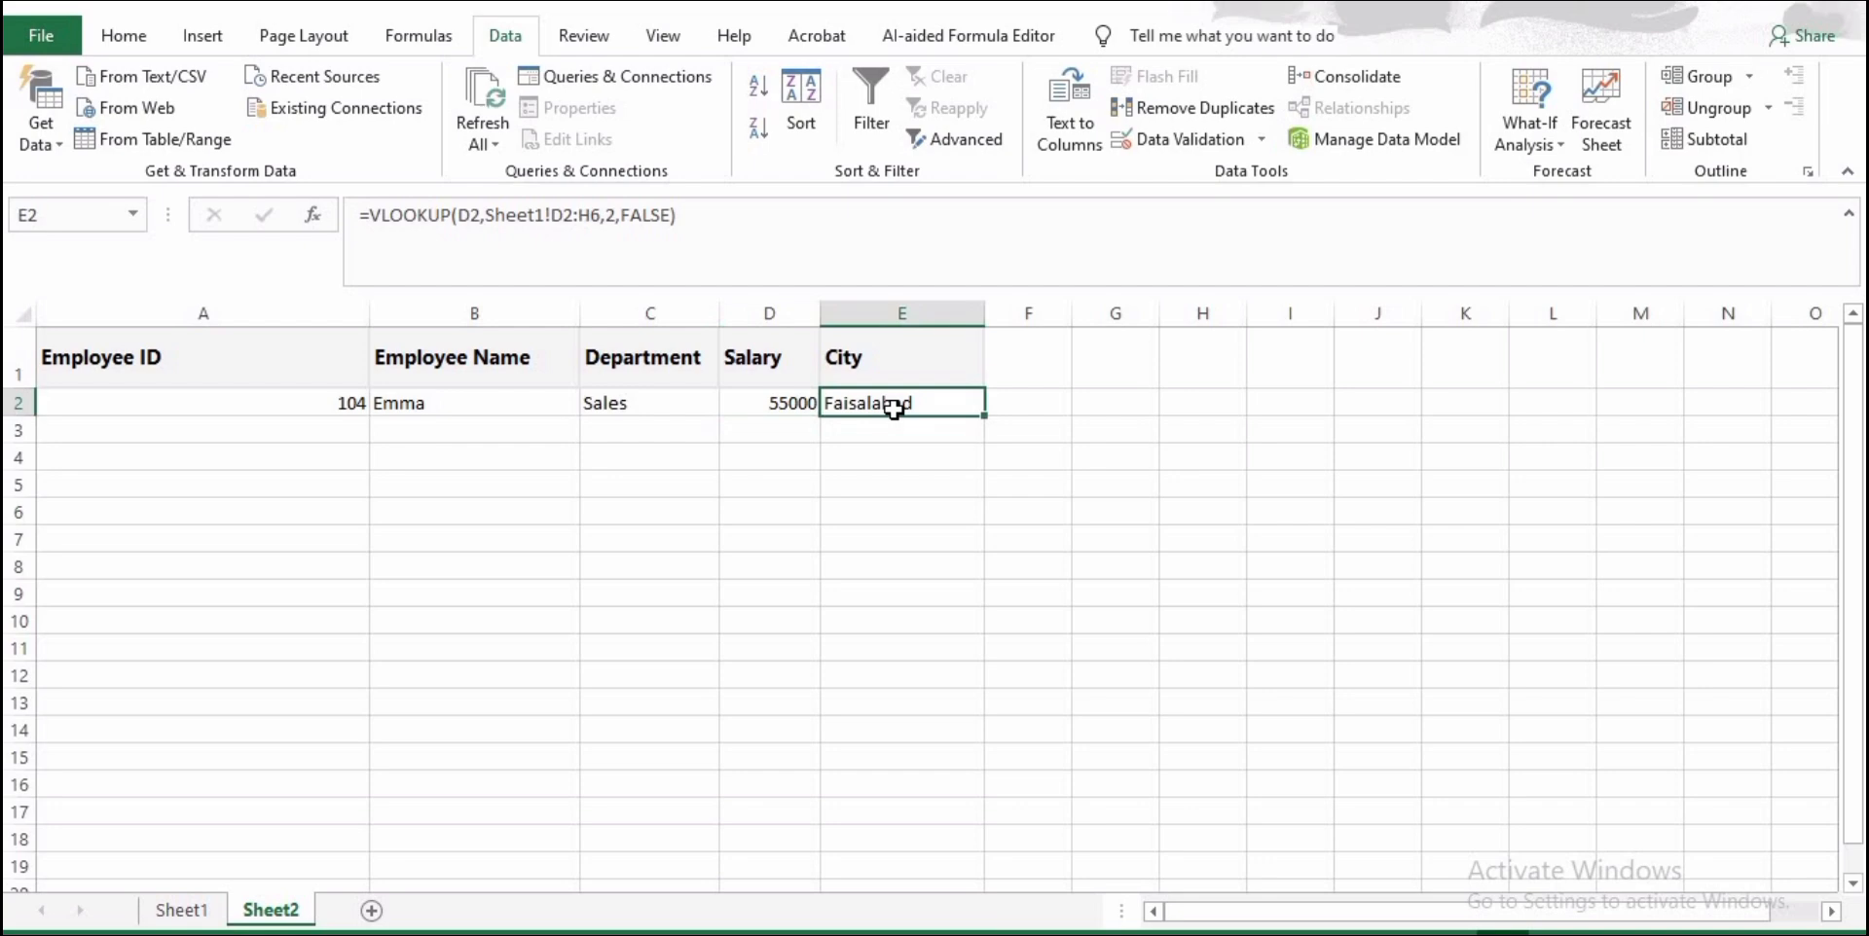